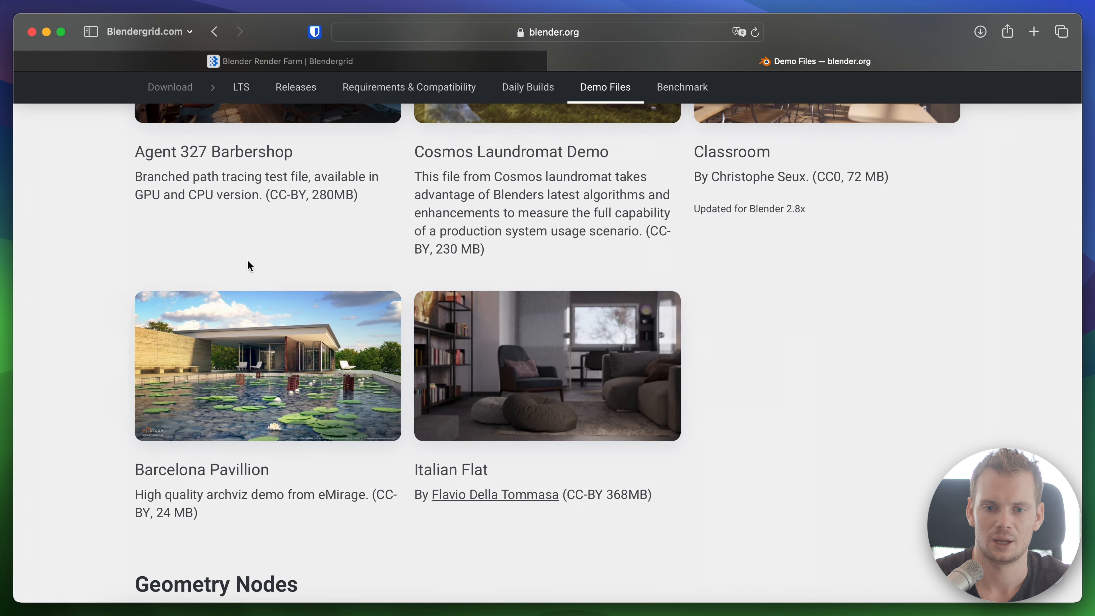
Browse the Blender demo files to locate the Barcelona Pavillion scene, and switch to Blender, where pavillon_barcelone_v1.2 is open.
scroll(249, 265, up, 10)
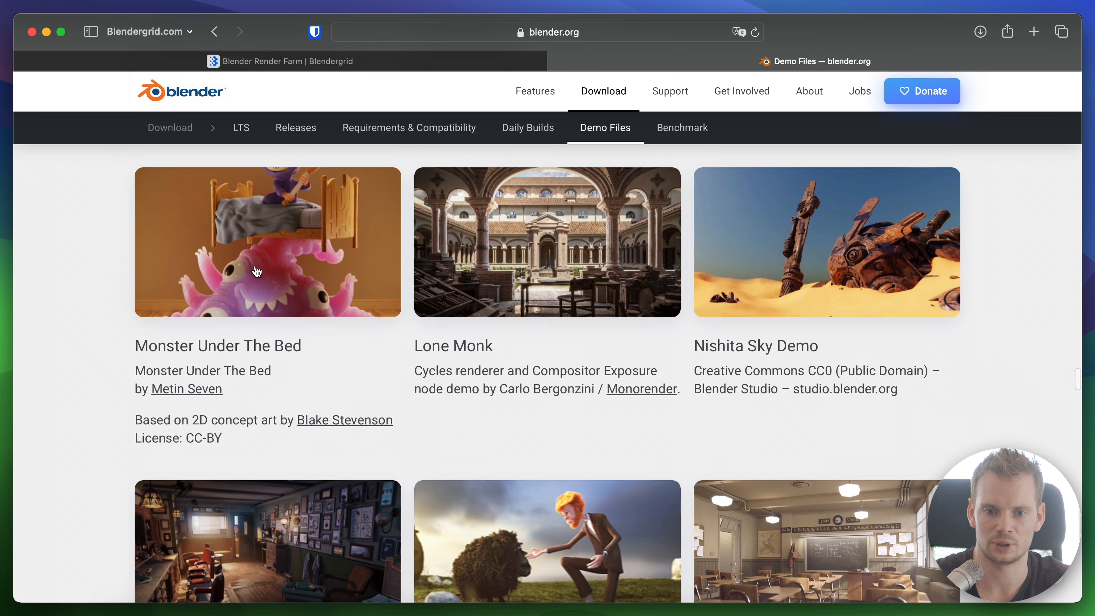
scroll(526, 425, down, 3)
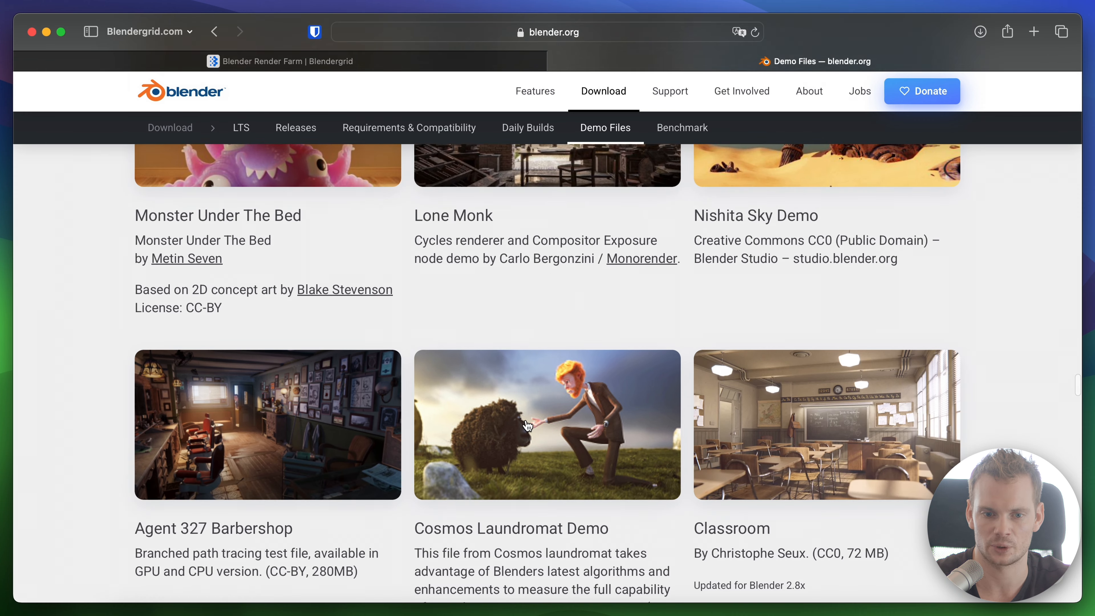
scroll(526, 424, down, 5)
scroll(300, 459, down, 5)
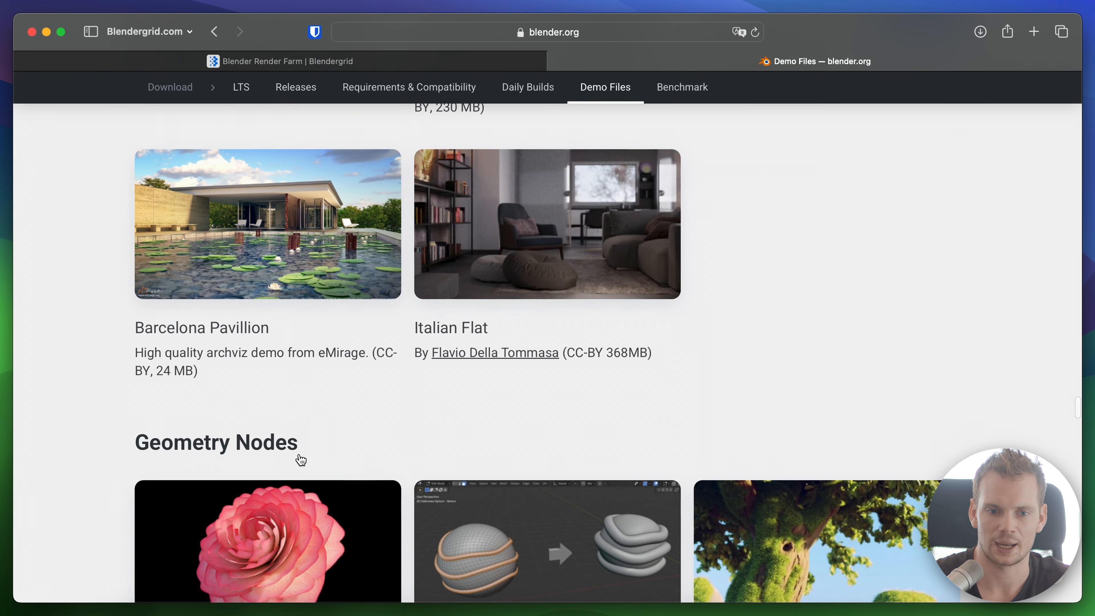
scroll(301, 459, up, 2)
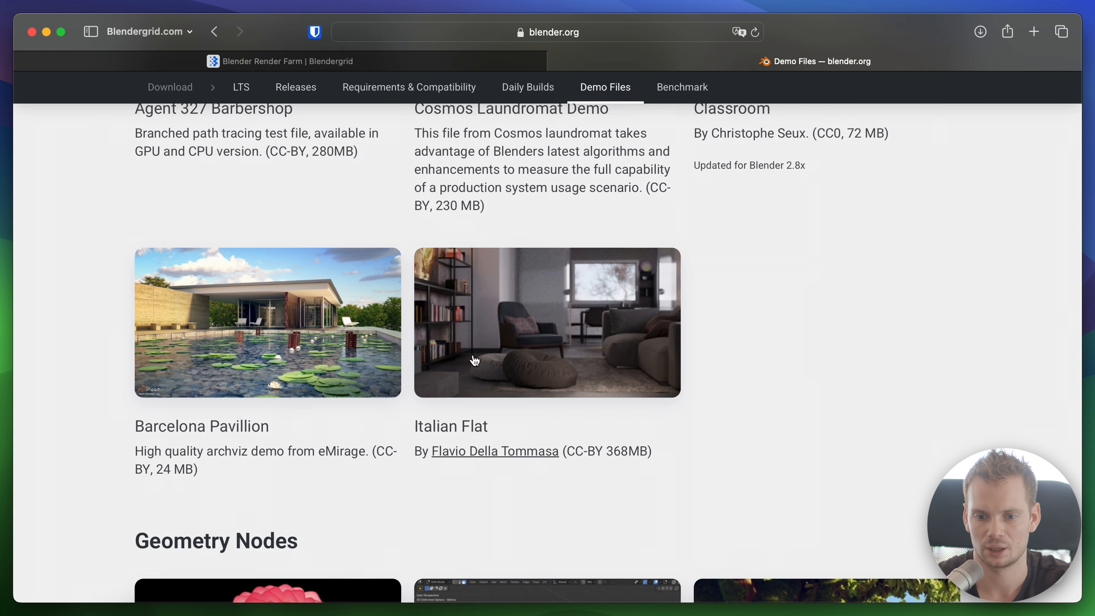
click(633, 614)
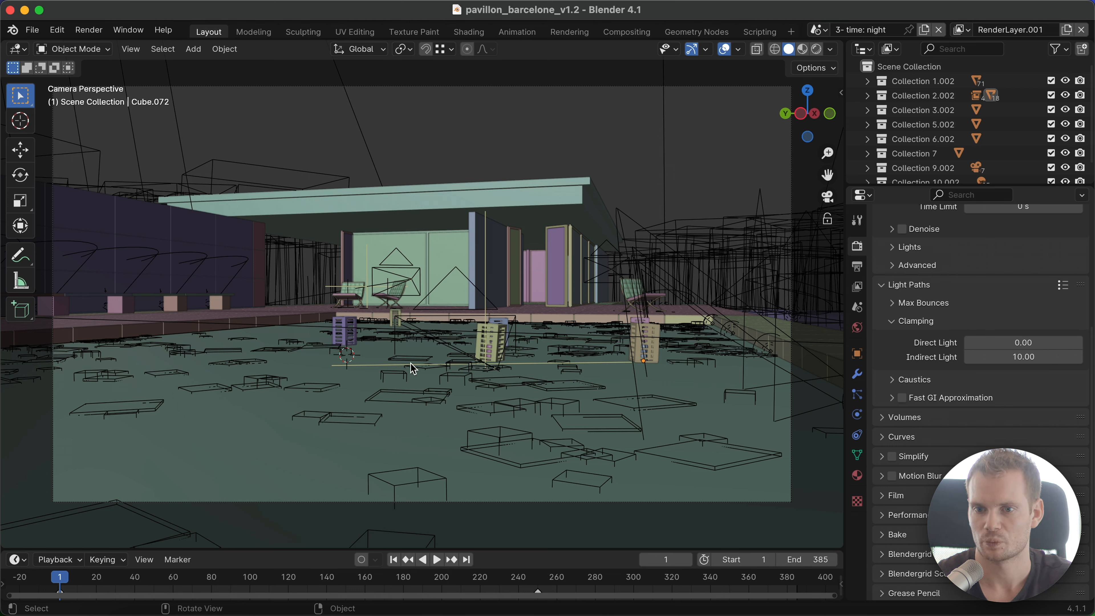
Review the night scene's Cycles render settings, covering sampling, denoising and light path clamping.
click(819, 31)
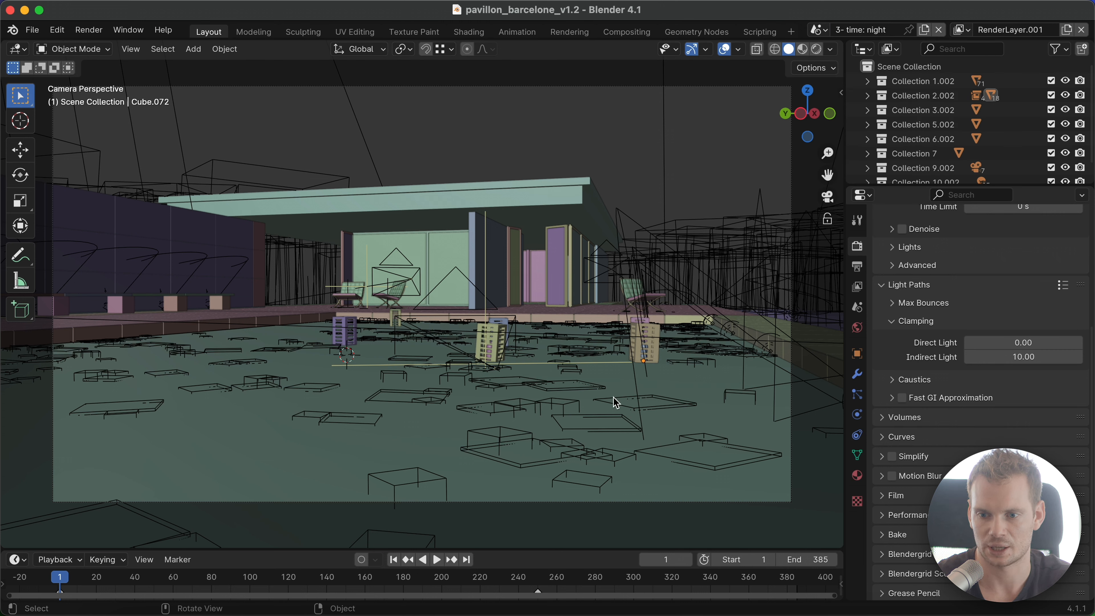
scroll(936, 262, up, 8)
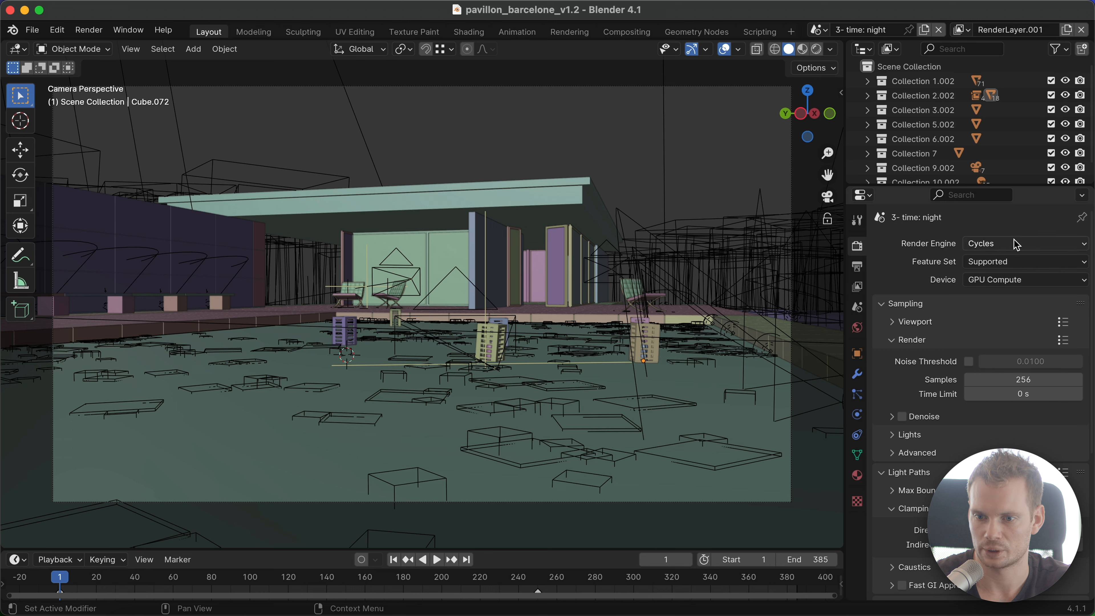
scroll(963, 285, down, 5)
middle_drag(963, 287, 963, 282)
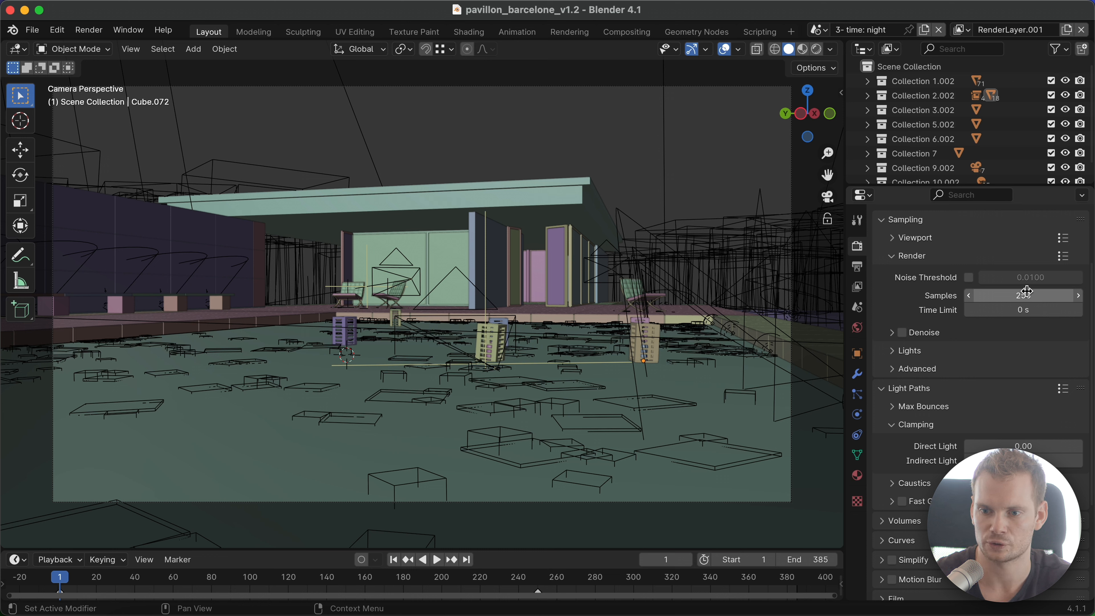
scroll(955, 344, down, 3)
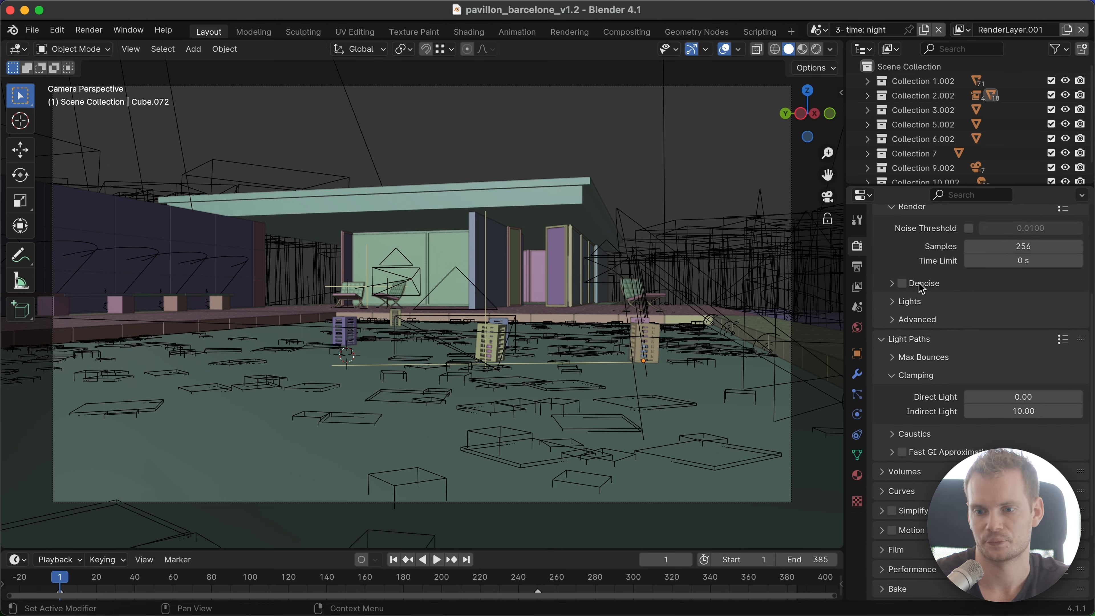
scroll(987, 412, down, 3)
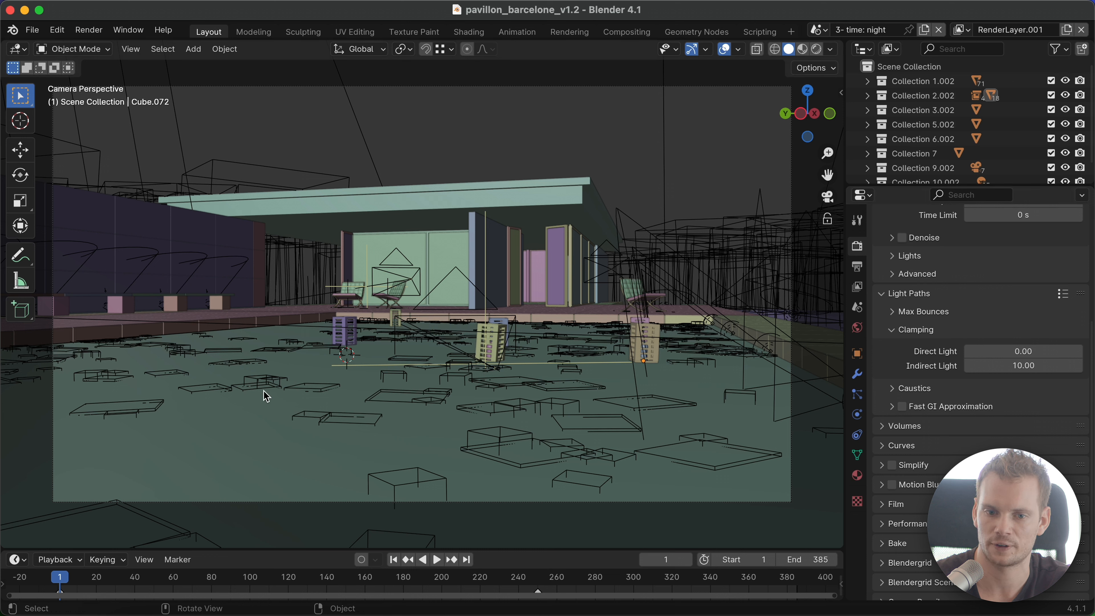
Set the Indirect Light clamping value to 0 to disable it.
click(1037, 365)
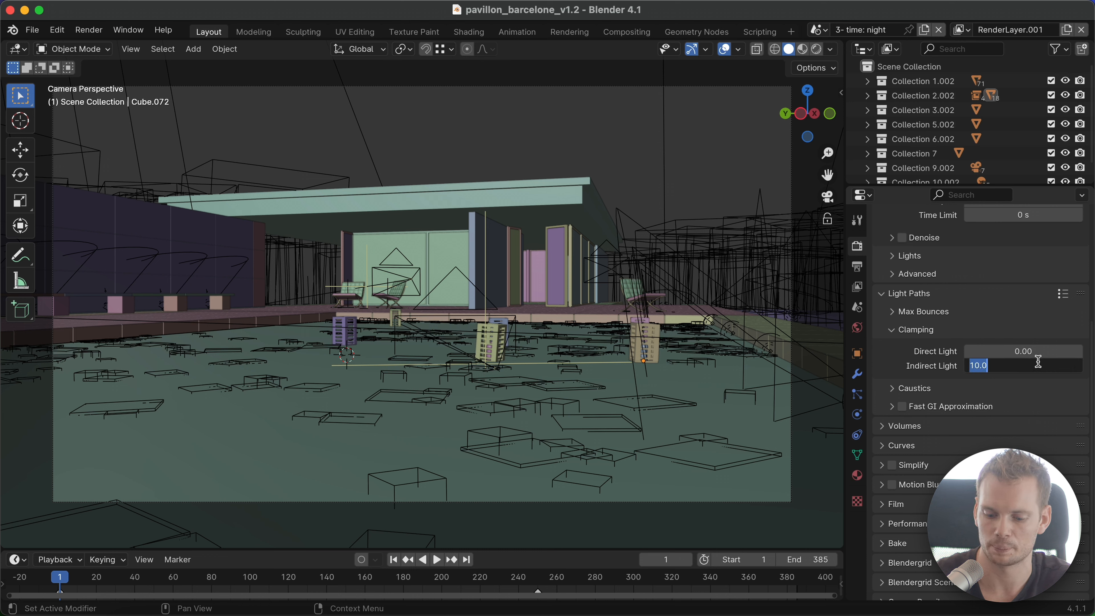
text(0-)
key(BackSpace)
key(Return)
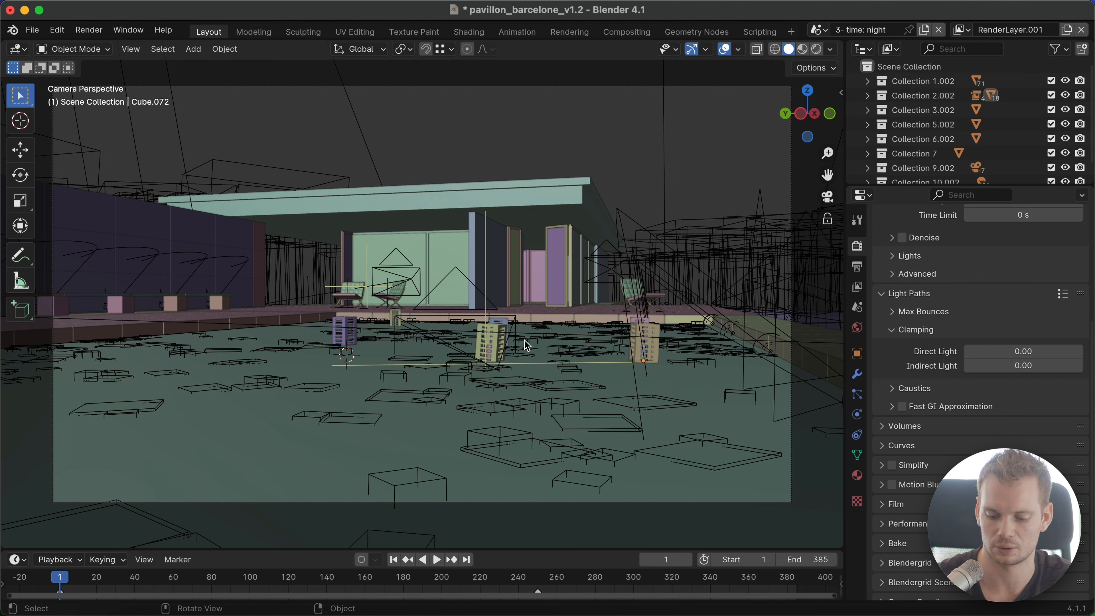
Render the current frame, then enlarge and reposition the render window so the whole pavilion image is visible.
key(F12)
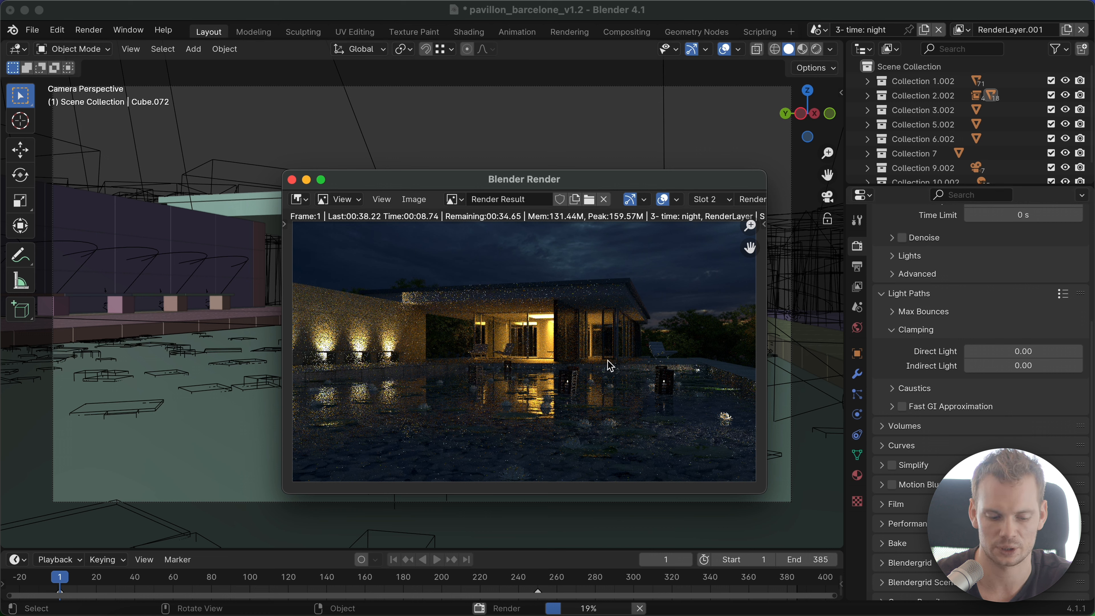
scroll(614, 368, up, 3)
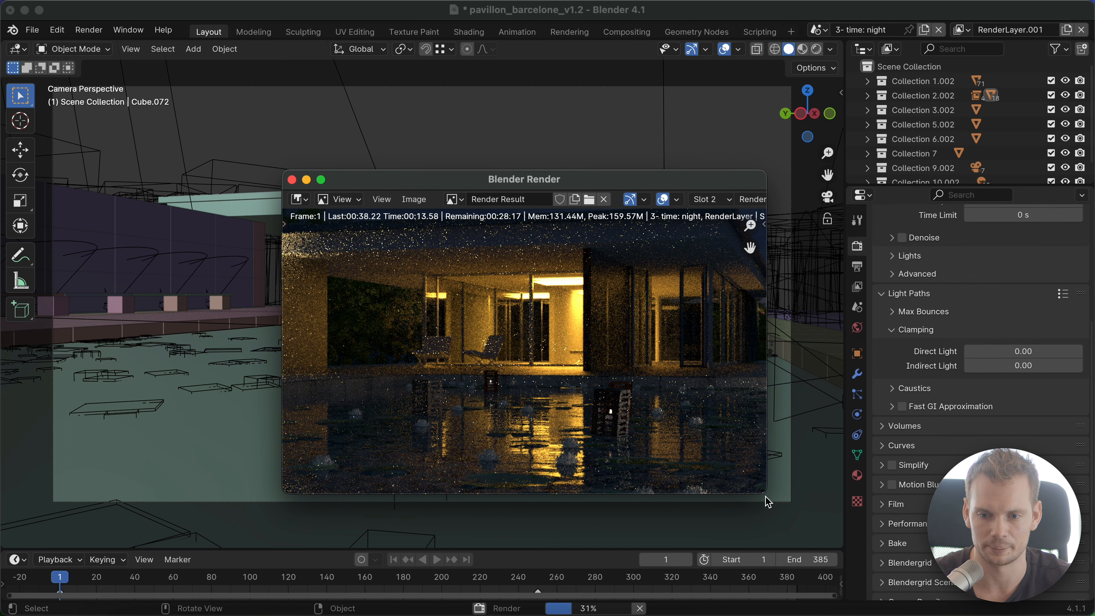
key(ctrl+alt+c)
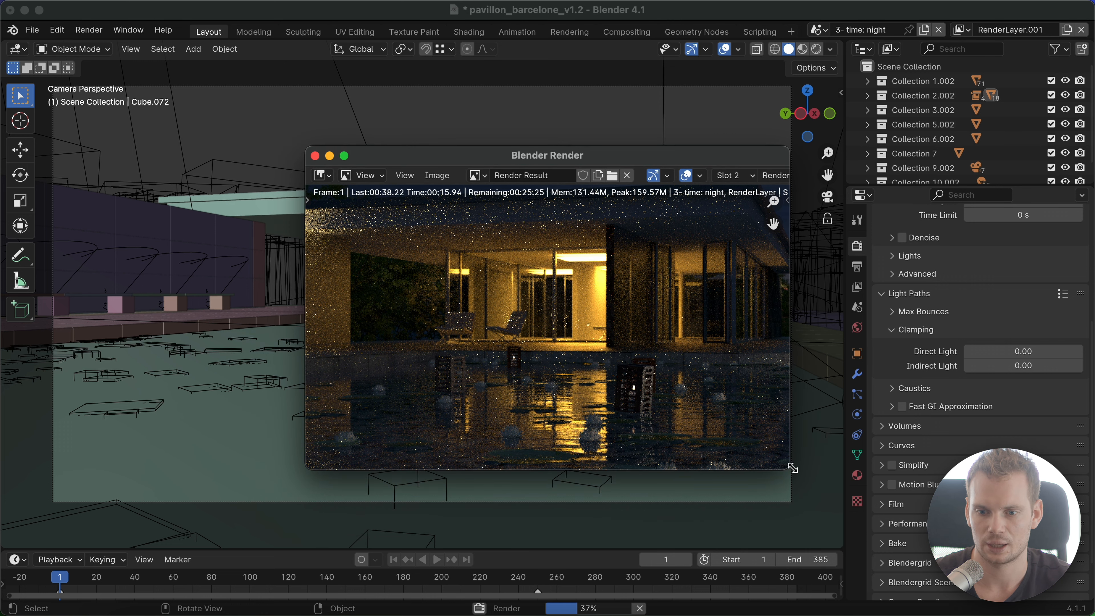
alt+drag(787, 467, 1013, 590)
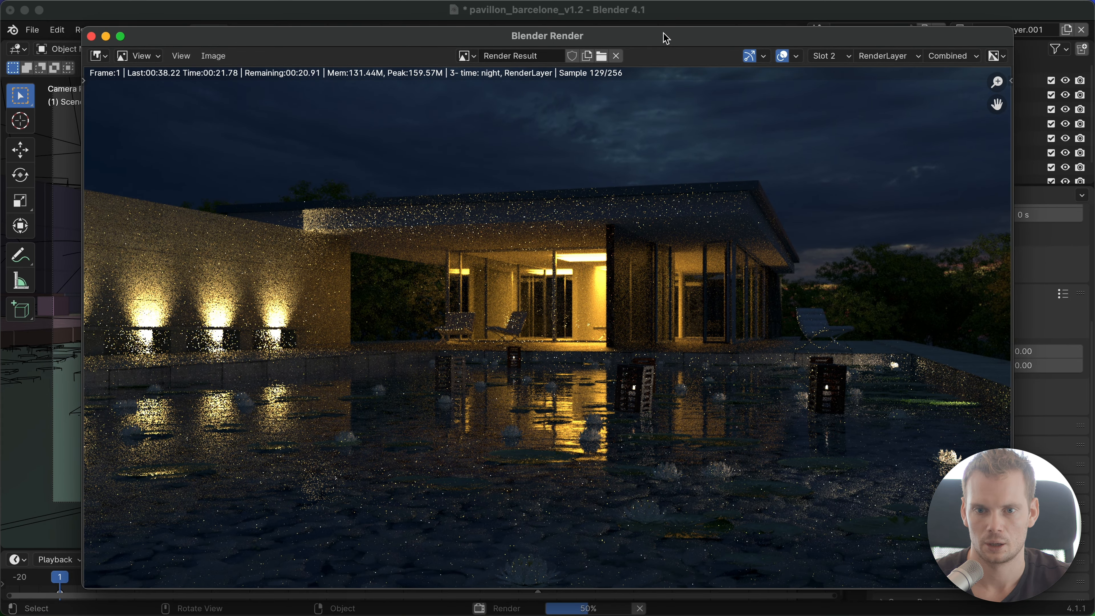
drag(662, 34, 587, 13)
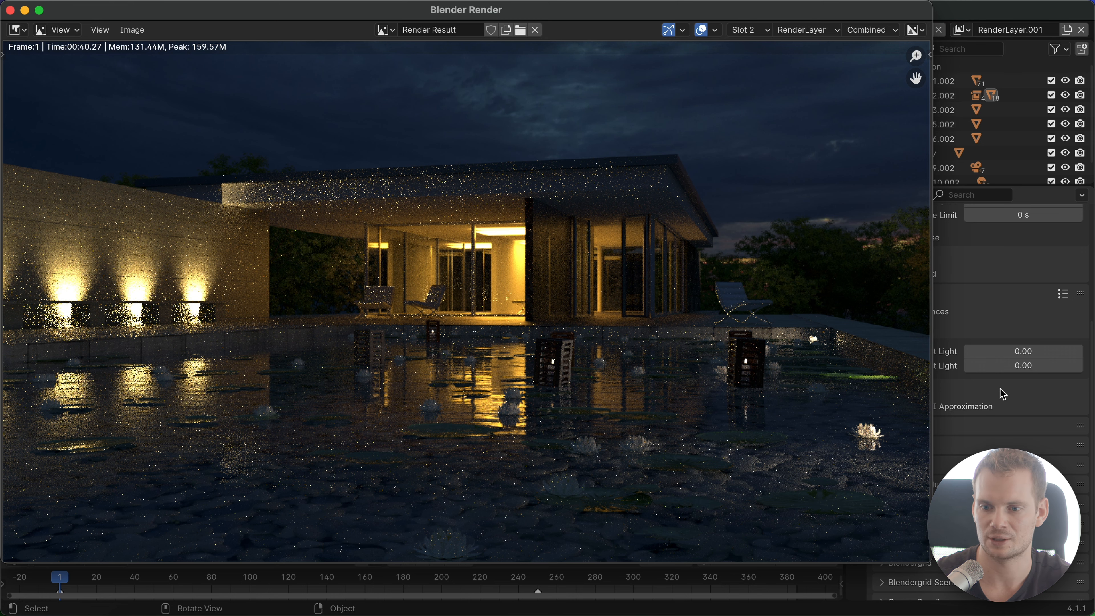
Collapse the Caustics settings, check the renders stored in Slot 1 and Slot 2, and leave Slot 2 active with the render window closed.
key(Escape)
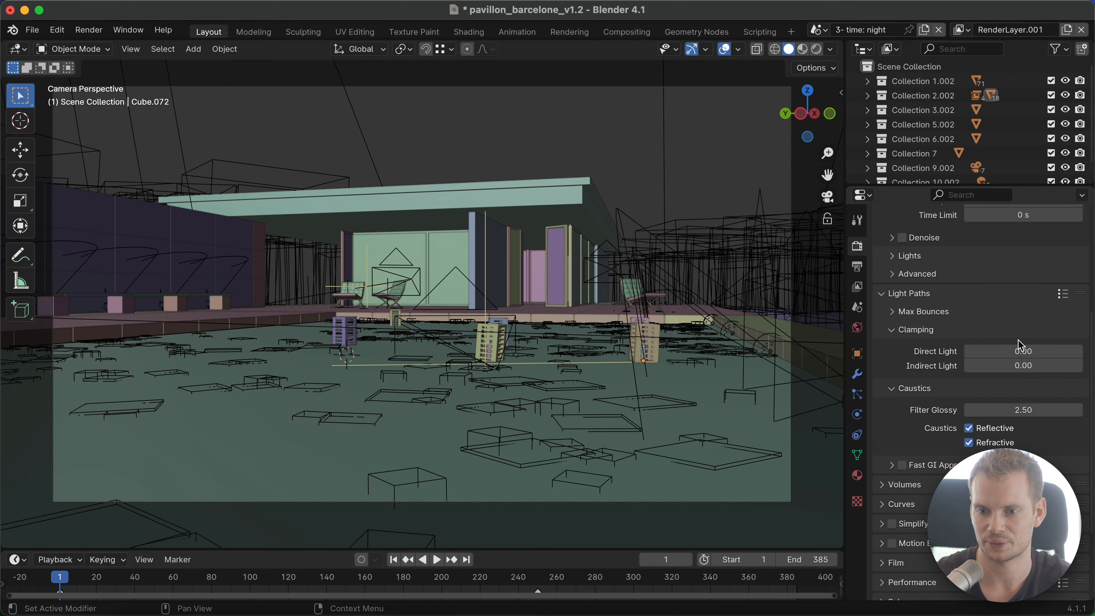
click(910, 388)
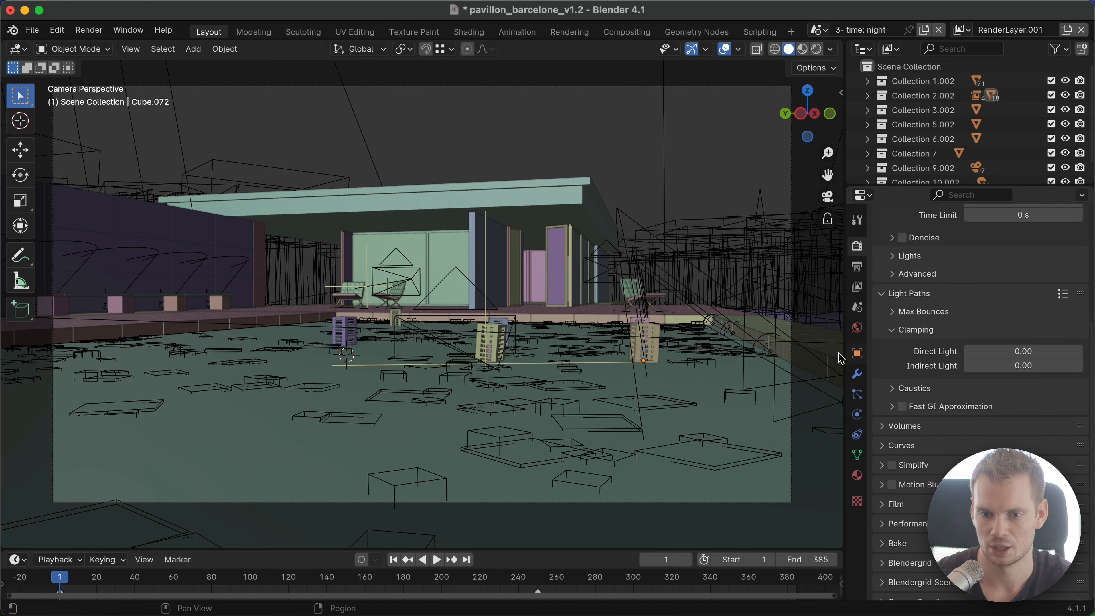
key(F11)
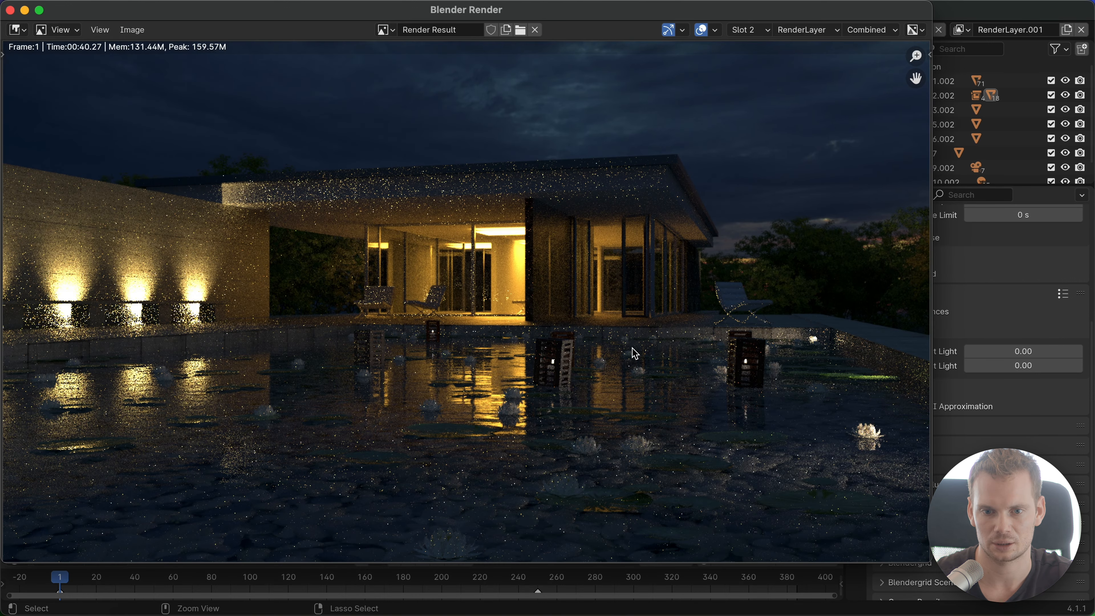
click(750, 29)
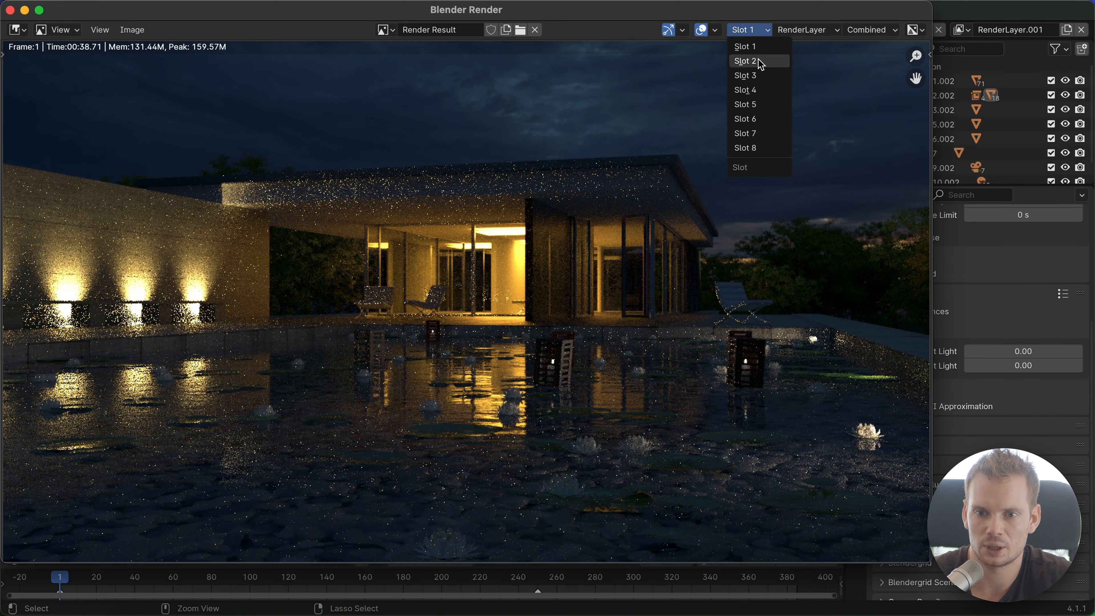
click(759, 61)
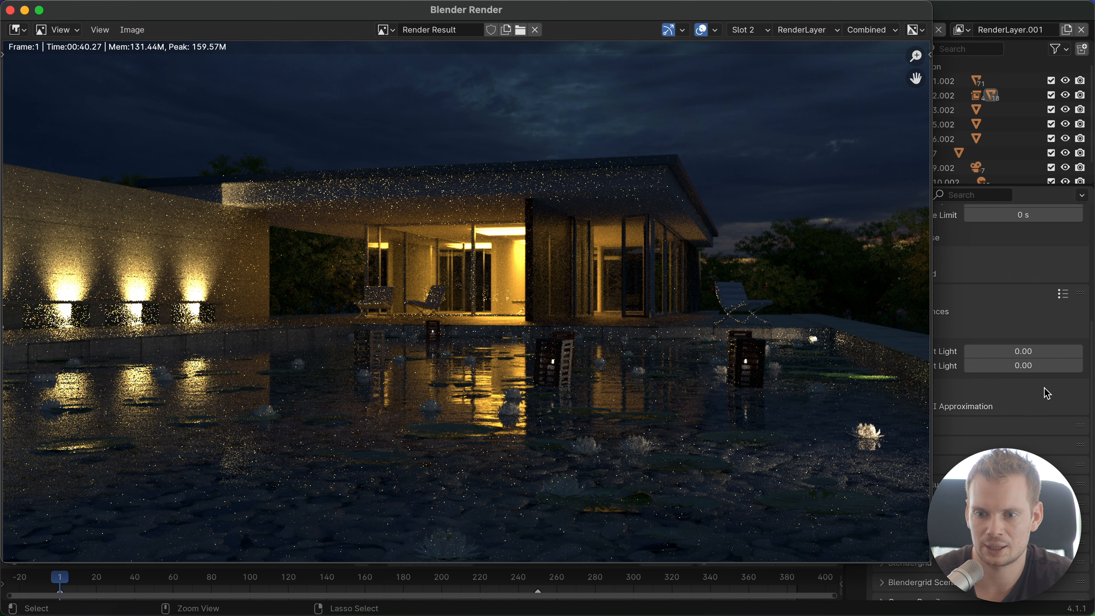
key(F11)
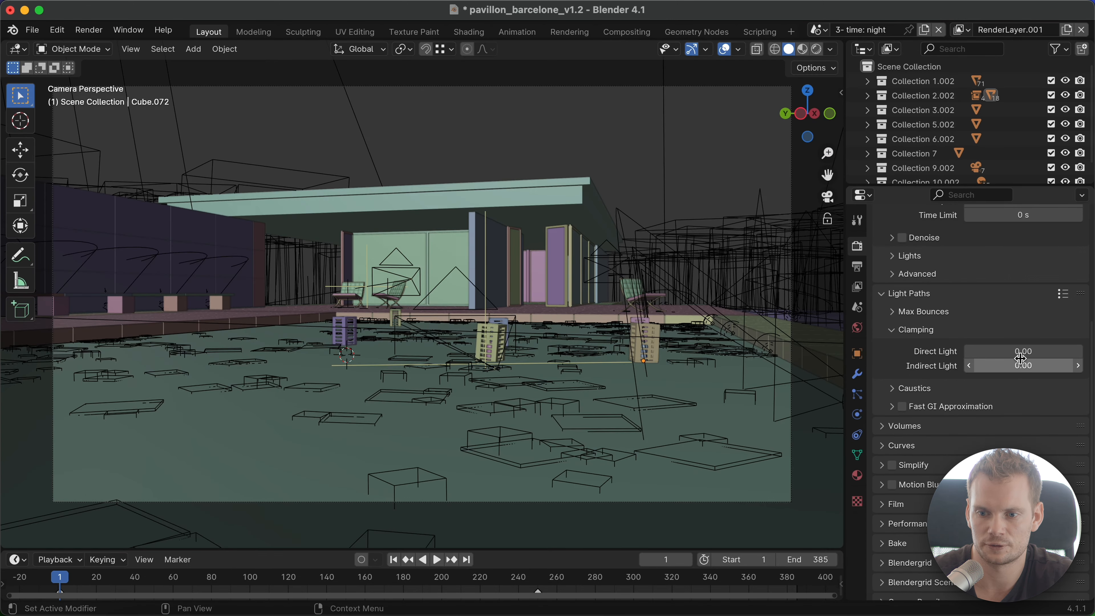
Reset the Indirect Light clamping to its default of 10 and render the frame again into Slot 2.
key(BackSpace)
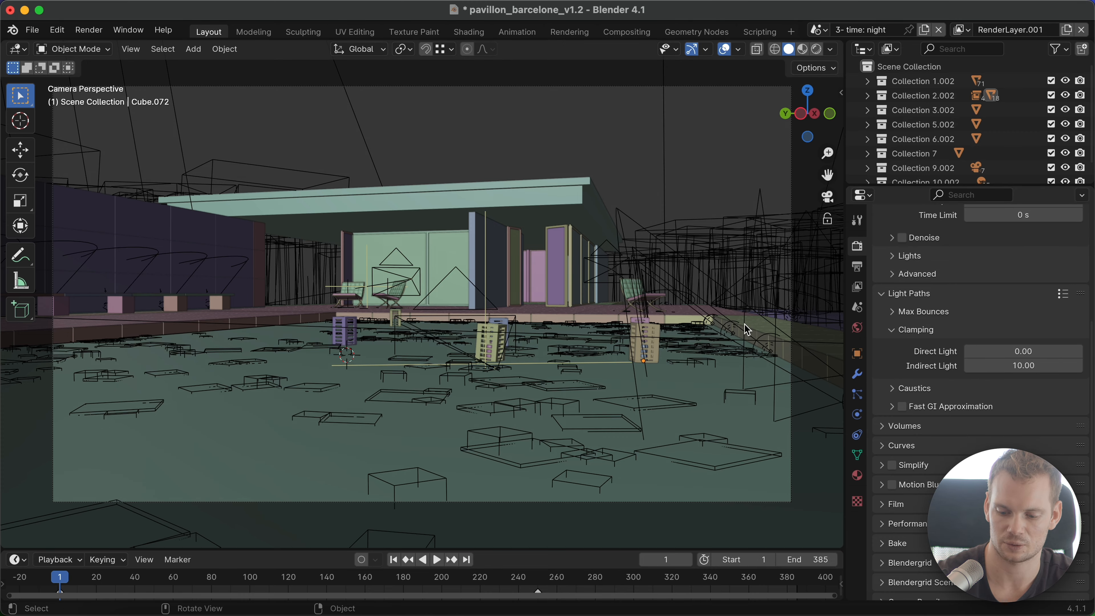
key(F12)
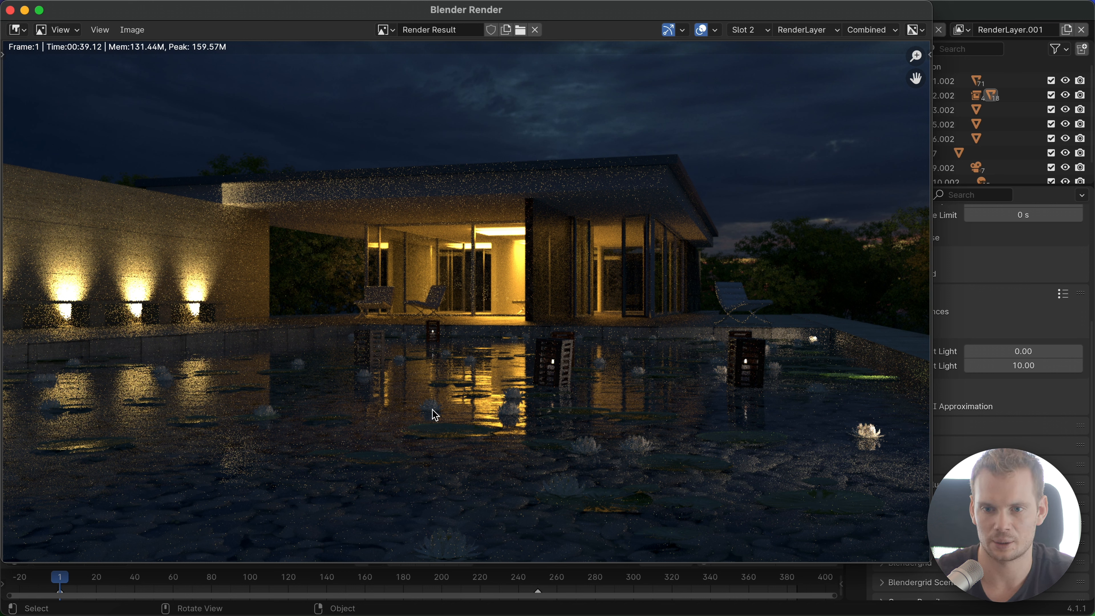
Compare the fireflies in the unclamped render in Slot 1 with the clamped render in Slot 2 by alternating between them.
key(j)
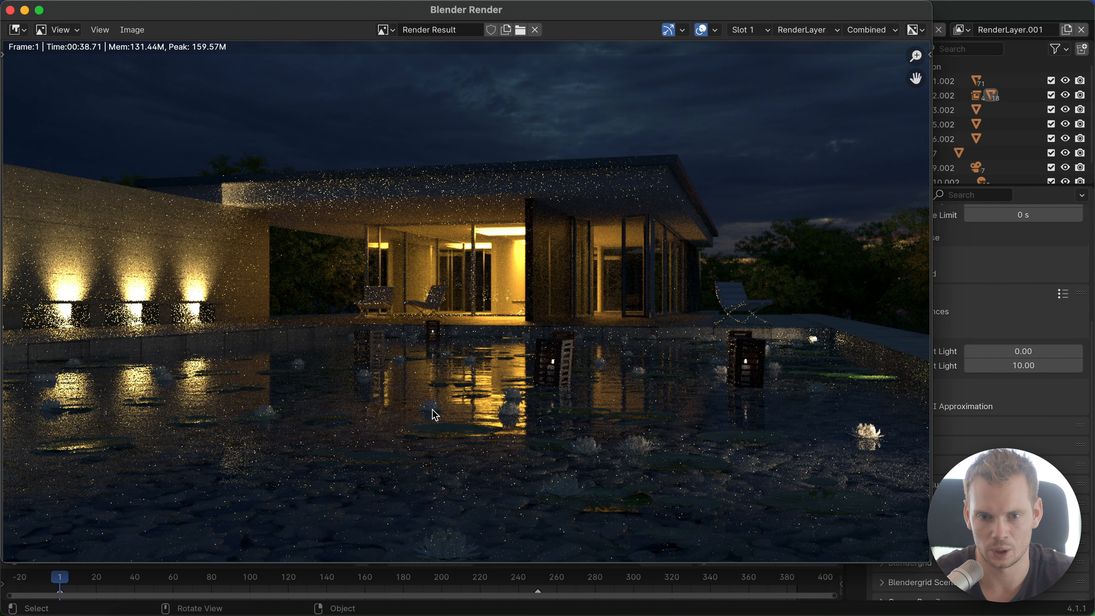
key(j)
key(j)
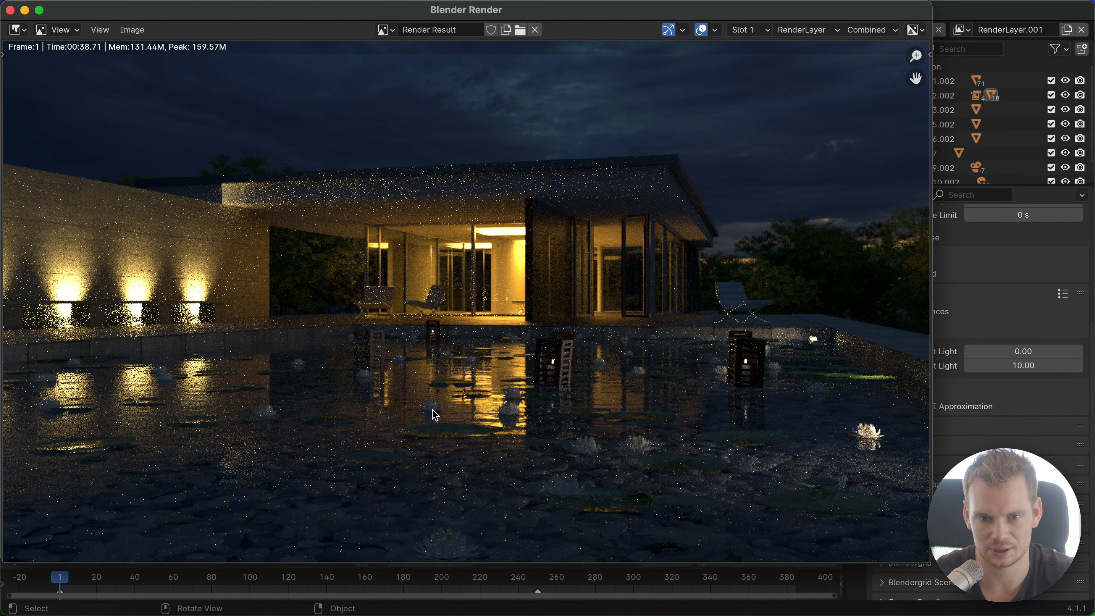
key(j)
key(j)
key(j)
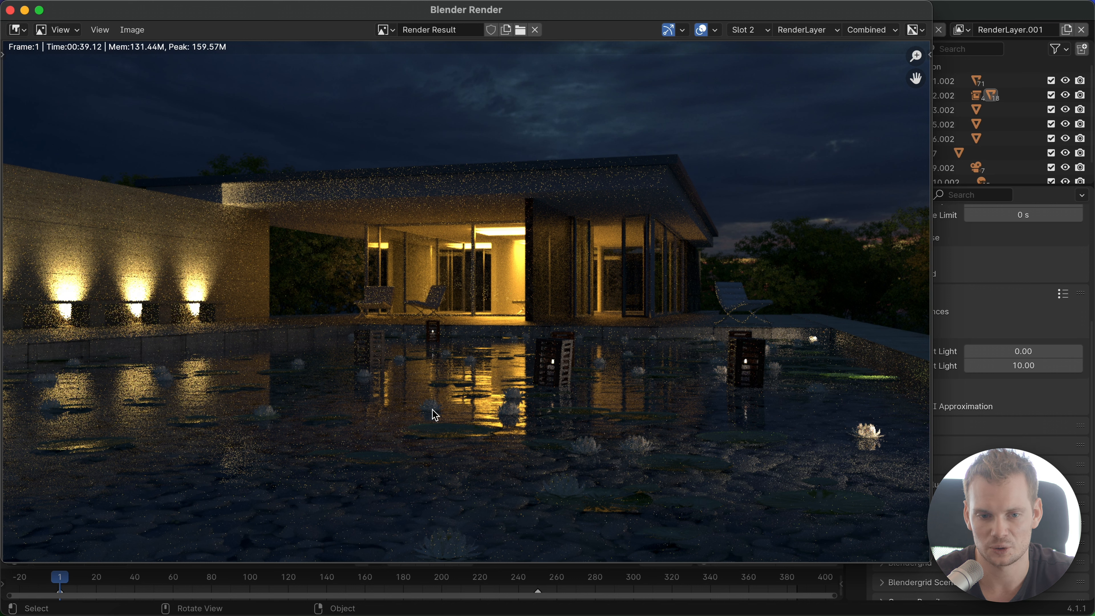
key(j)
key(j)
key(j)
key(j)
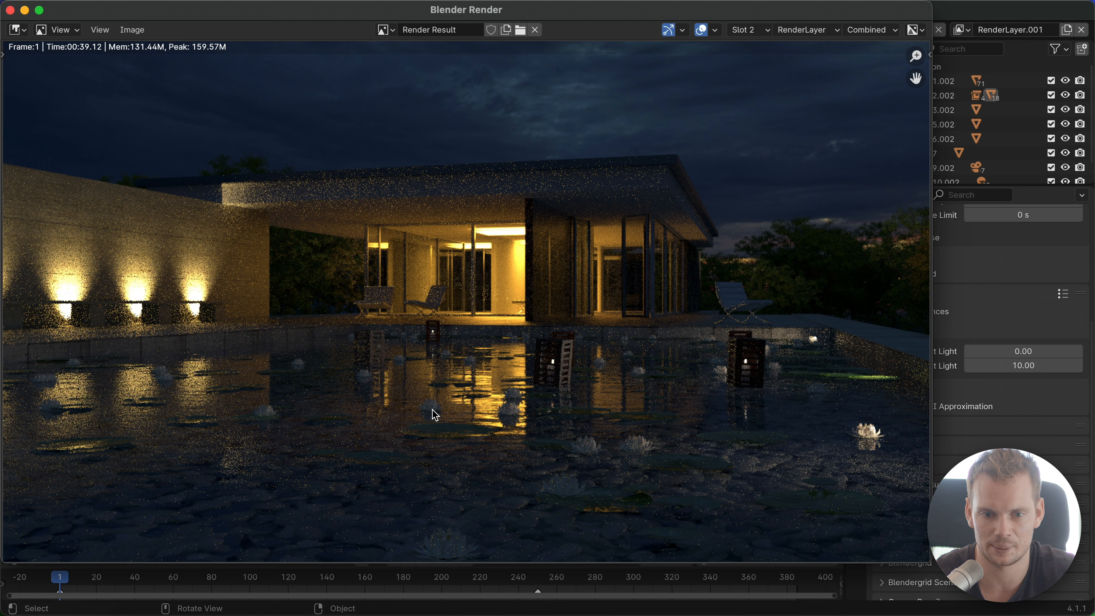
key(j)
key(j)
key(j)
key(j)
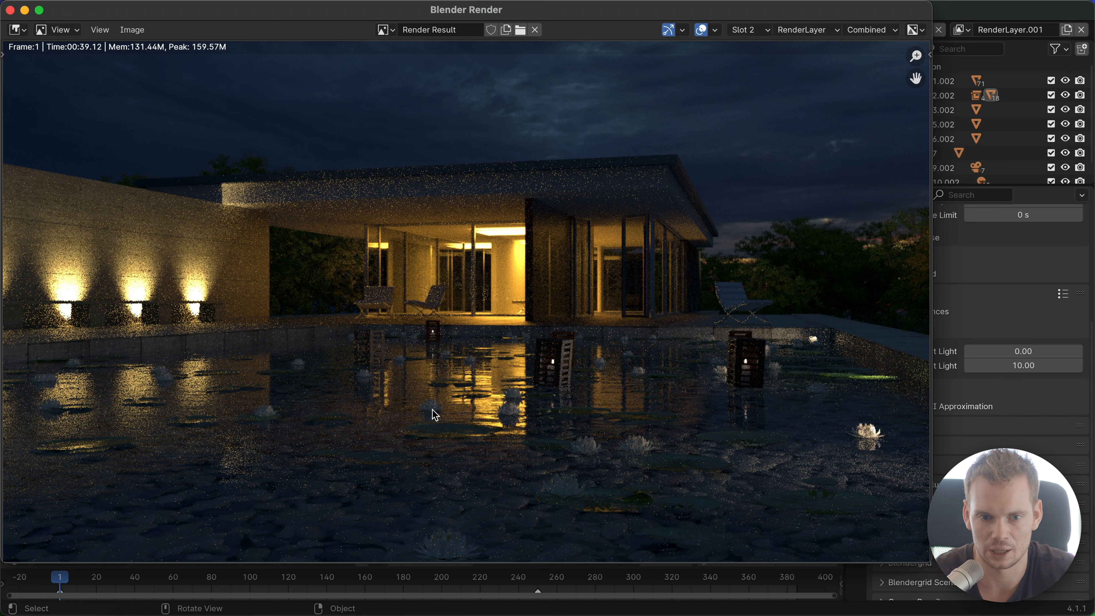
key(j)
key(j)
key(j)
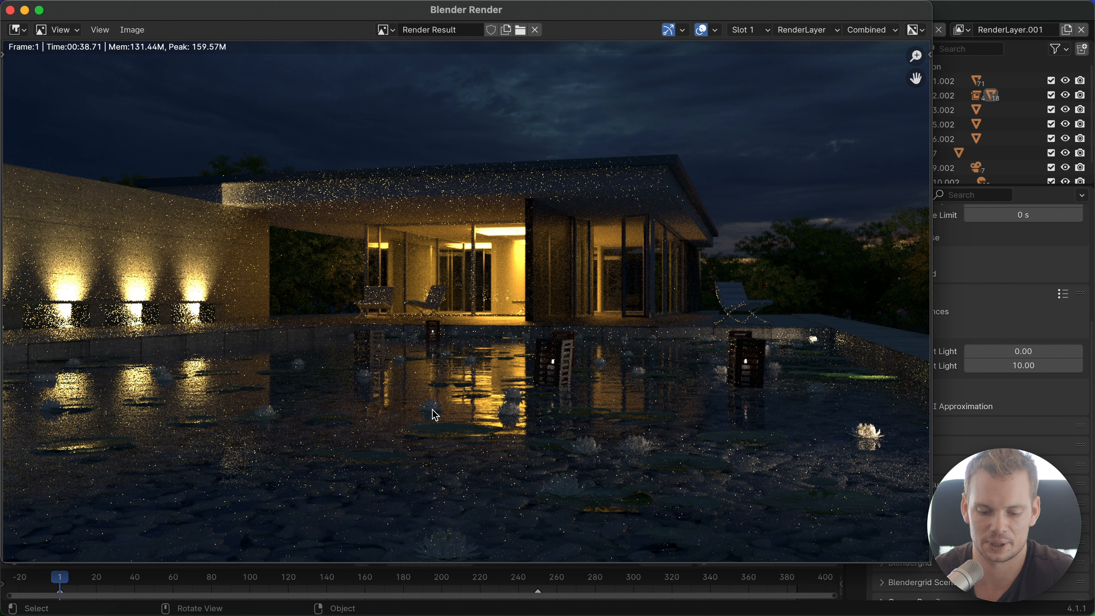
key(j)
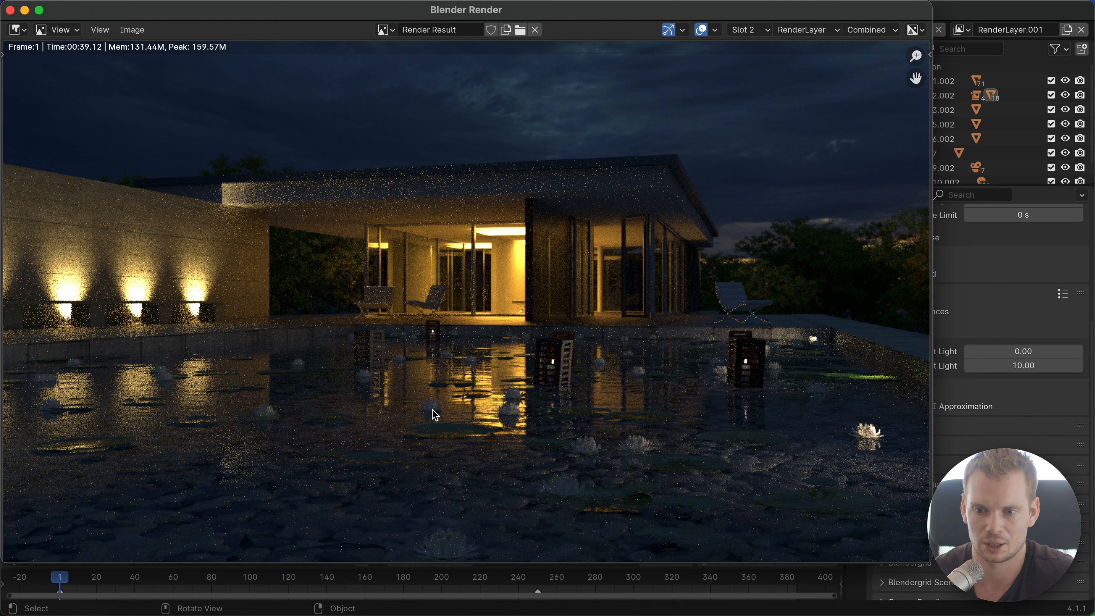
key(j)
key(j)
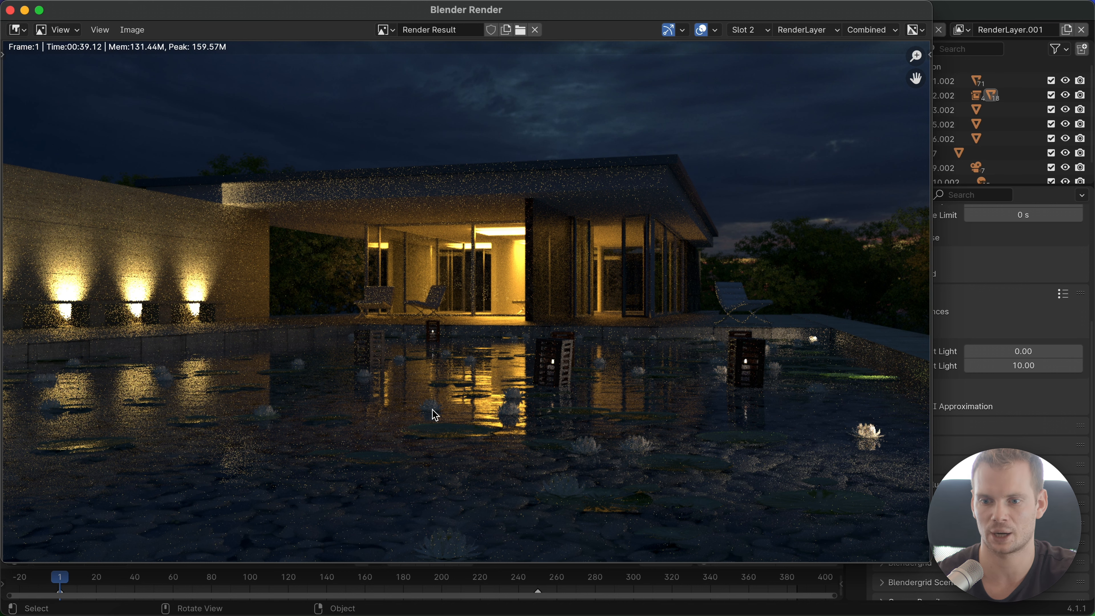
Close the render window and show the Clamping settings expanded with the Caustics settings collapsed.
key(Escape)
click(1003, 347)
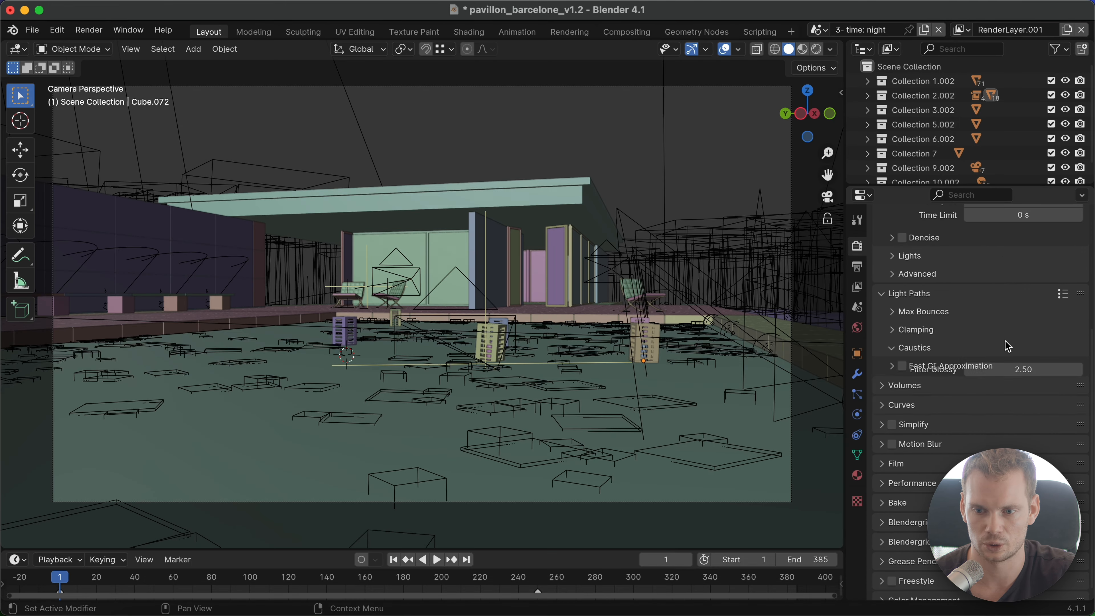
click(926, 348)
click(918, 329)
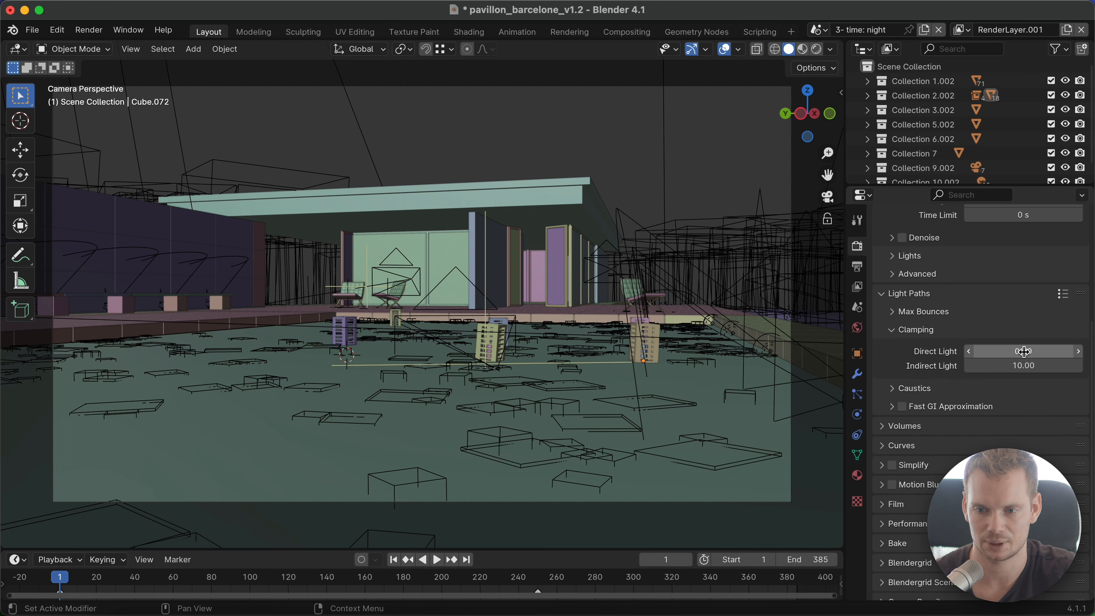
Set the Direct Light clamping to 10 and render the frame into Slot 3.
text(10.00)
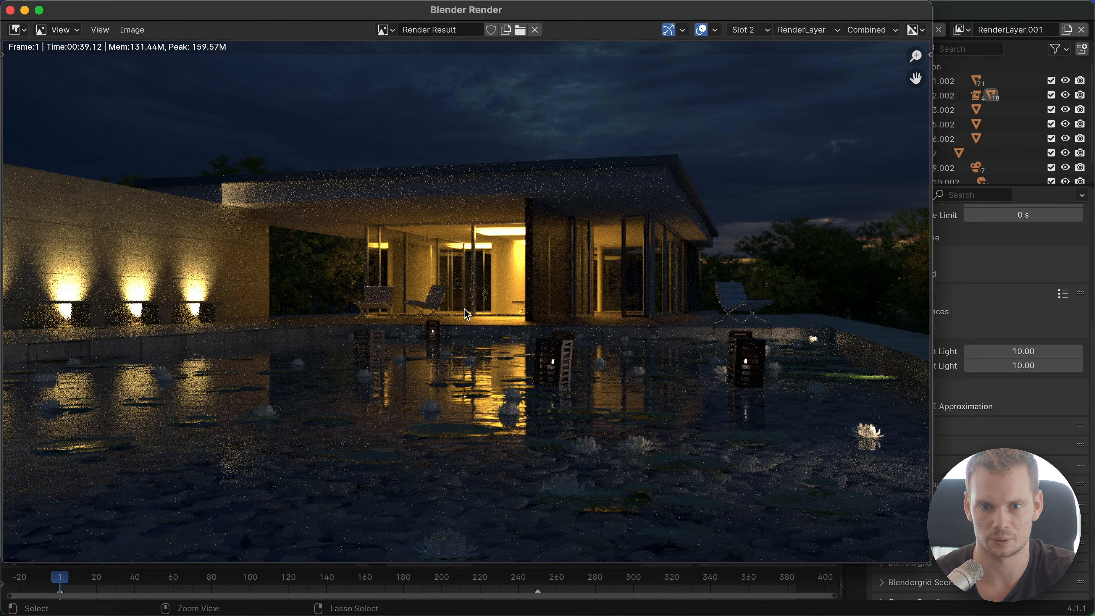
click(751, 30)
click(761, 75)
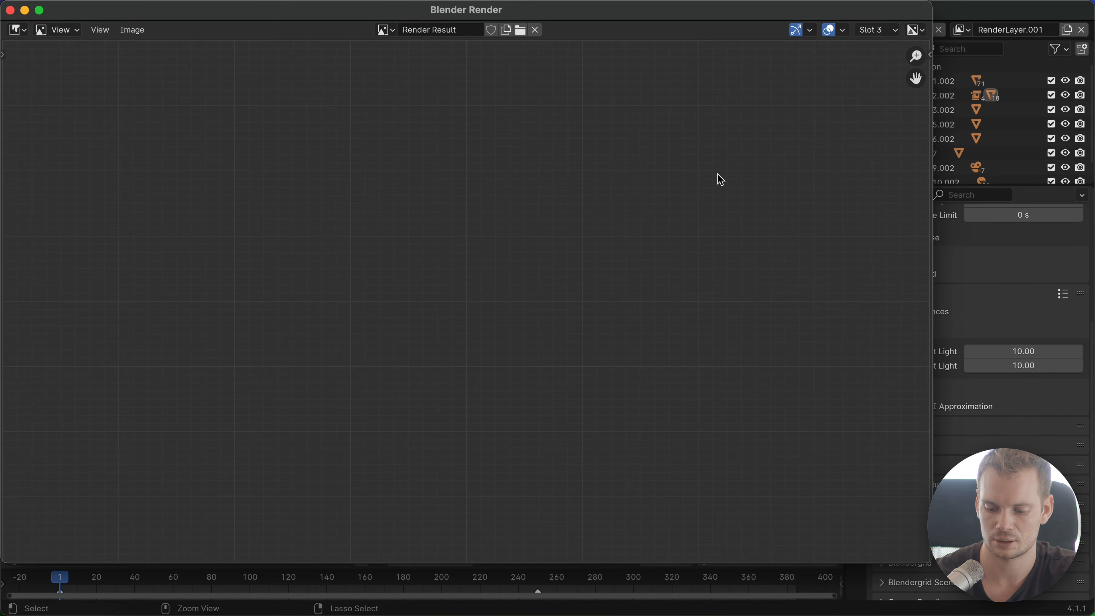
key(F12)
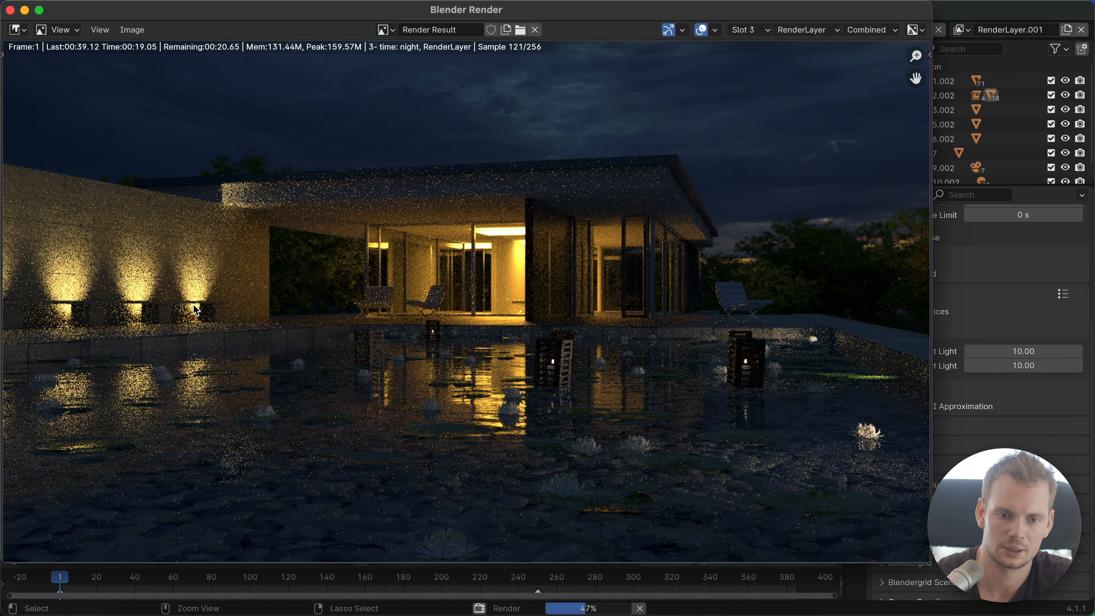
Compare the fireflies and wall lights in the renders of Slots 1, 2 and 3 by cycling through them, and close the render window.
key(1)
key(2)
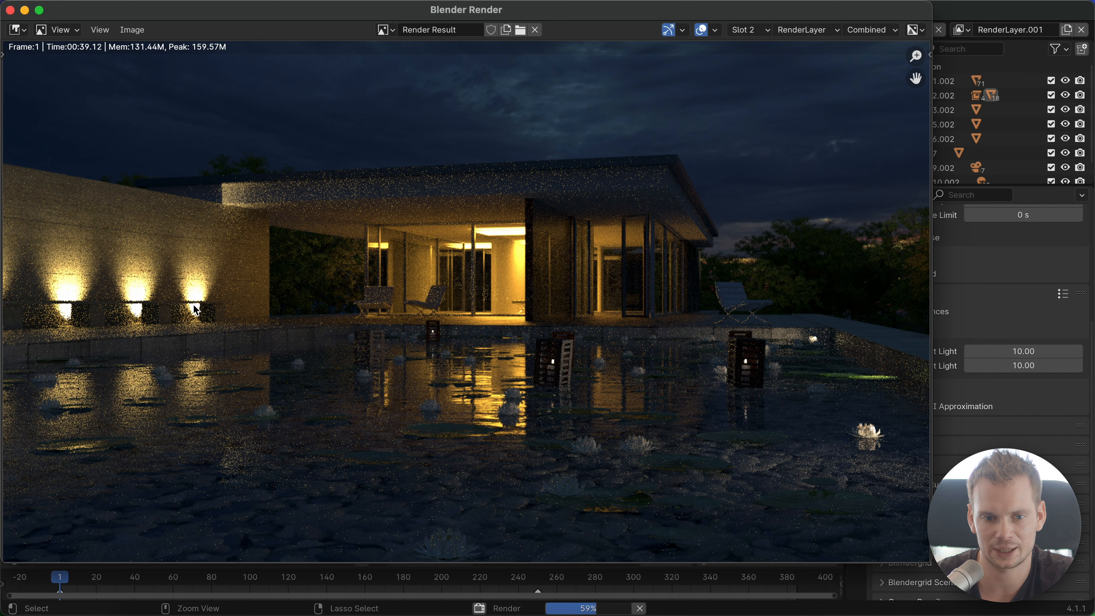
key(j)
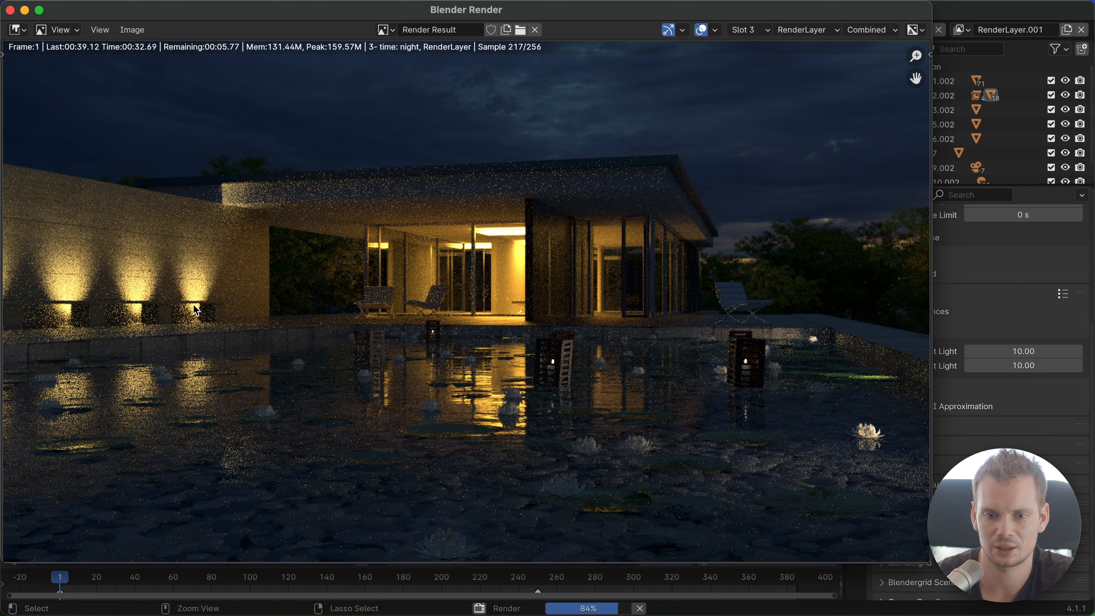
key(alt+j)
key(j)
key(j)
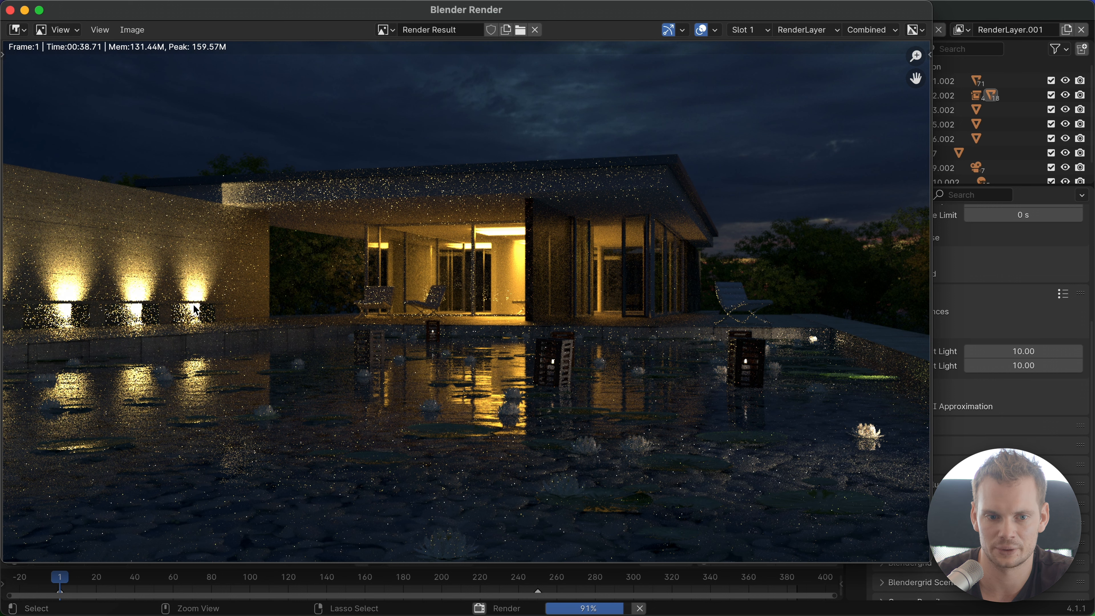
key(j)
key(j)
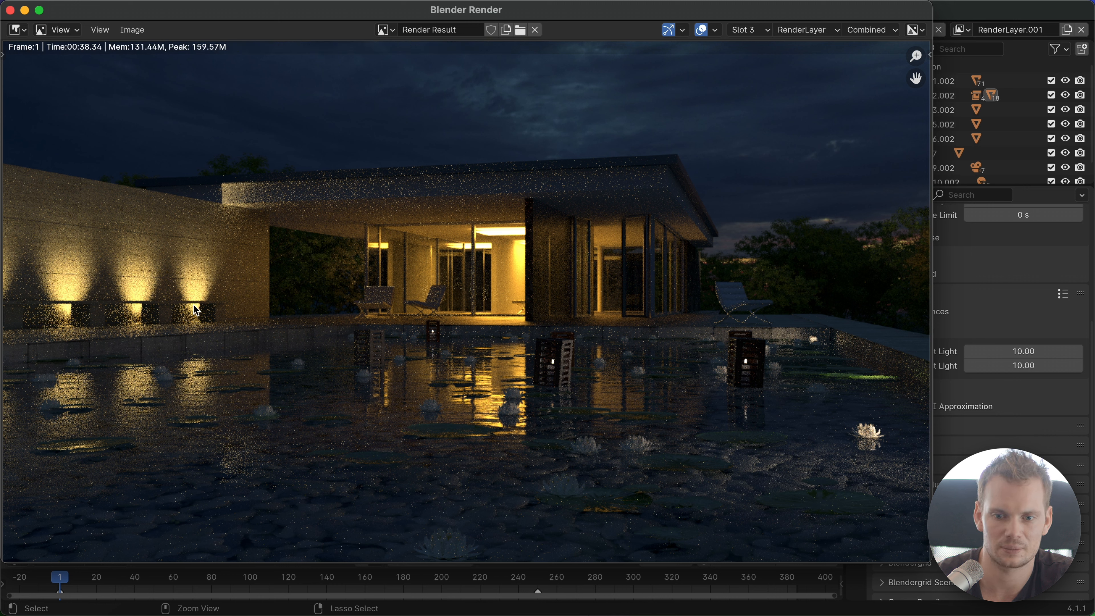
key(j)
key(j)
key(j)
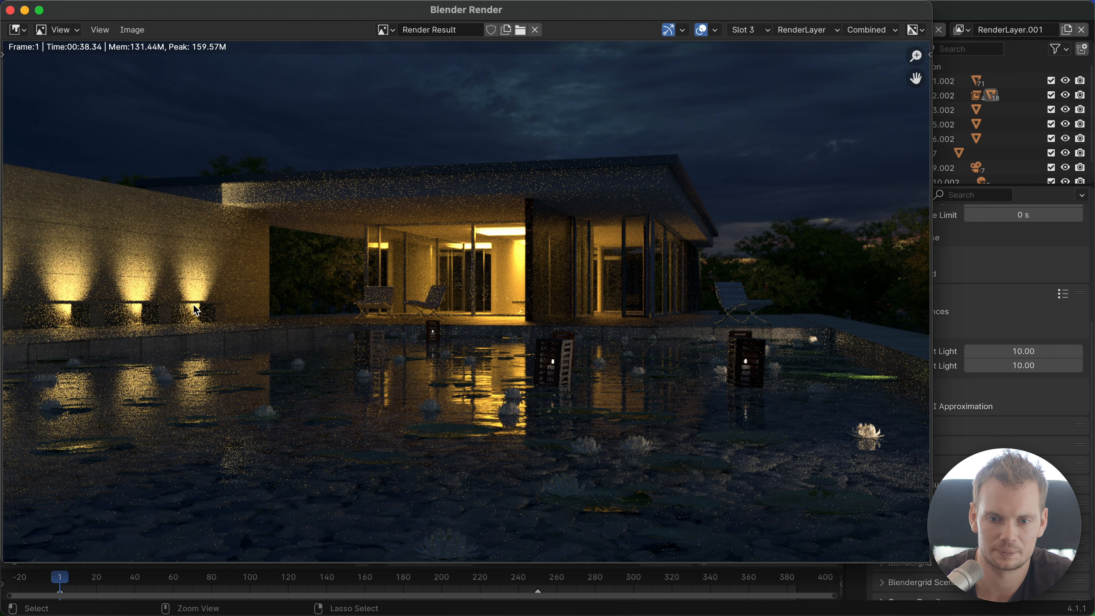
key(j)
key(j)
key(j)
key(j)
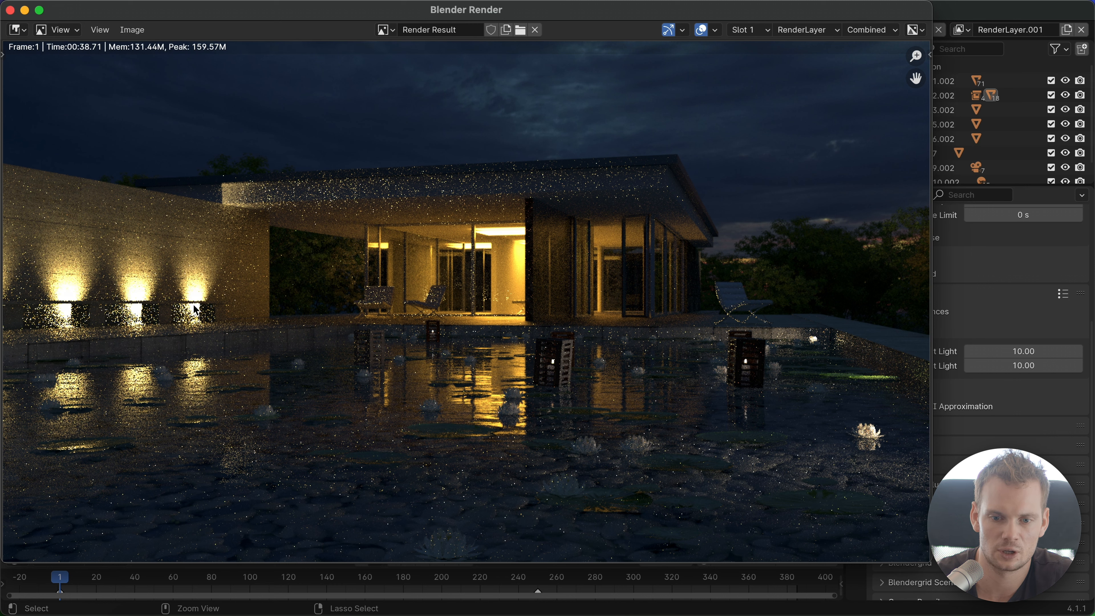
key(j)
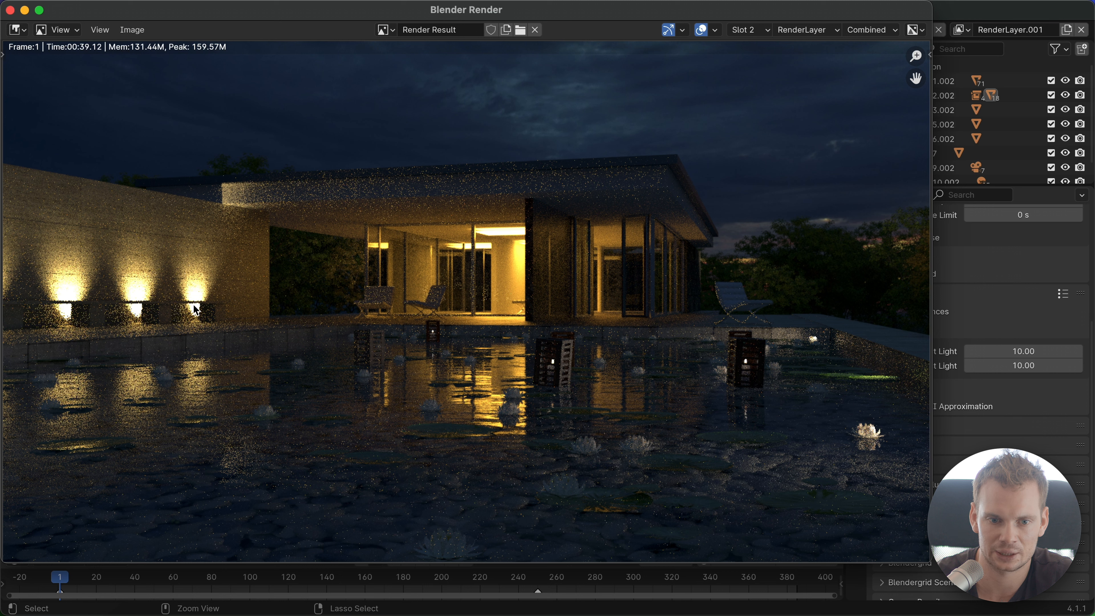
key(j)
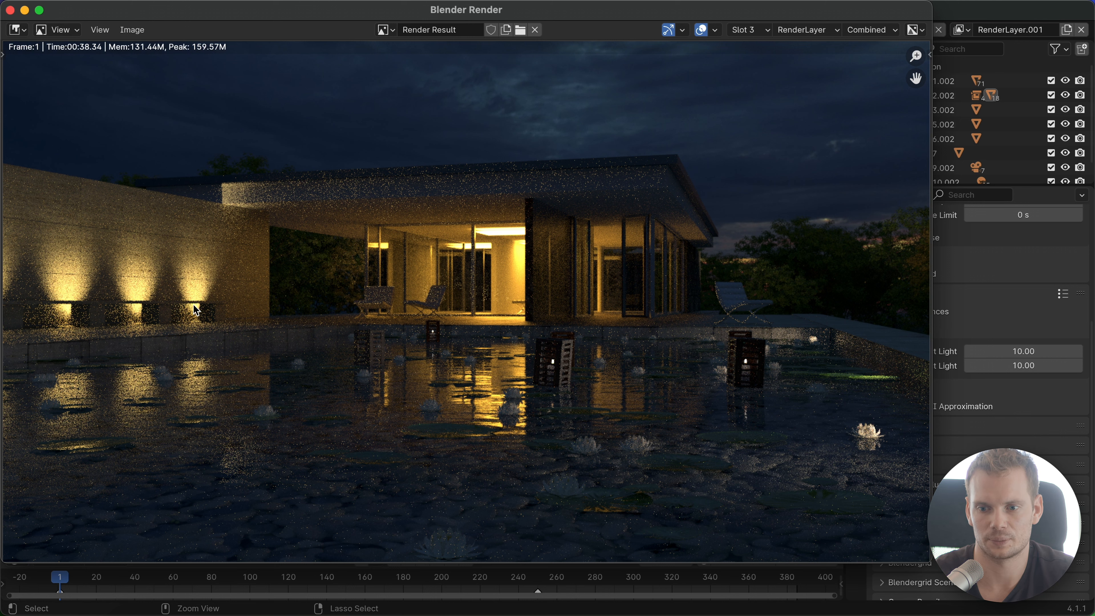
key(Escape)
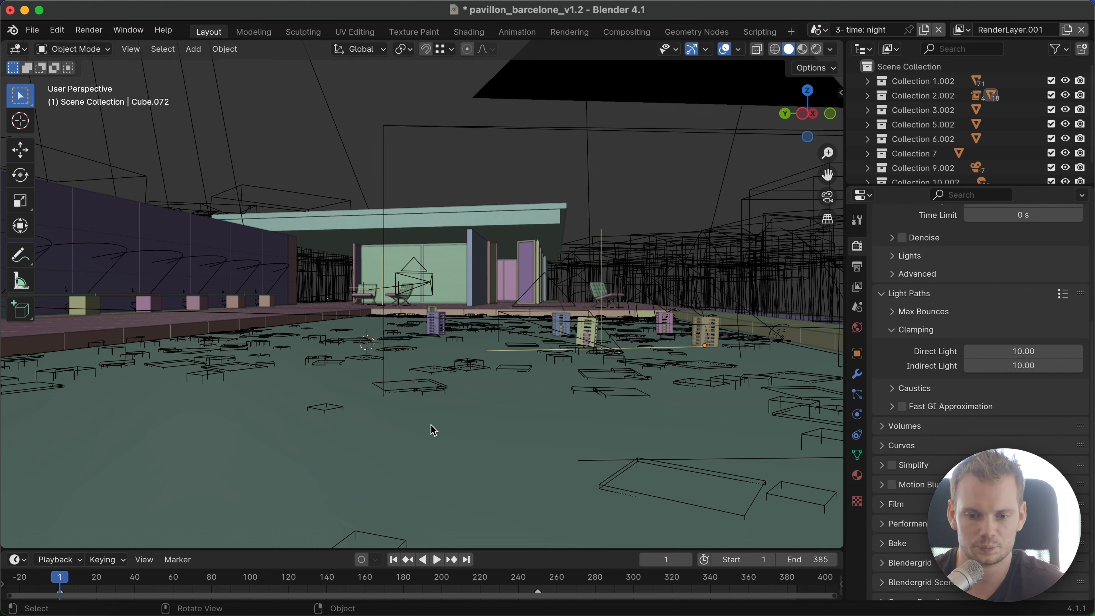
Switch to Finder, preview clamp_direct-0_indirect-0.exr and compare it repeatedly with clamp_direct-0_indirect-10.exr.
click(131, 614)
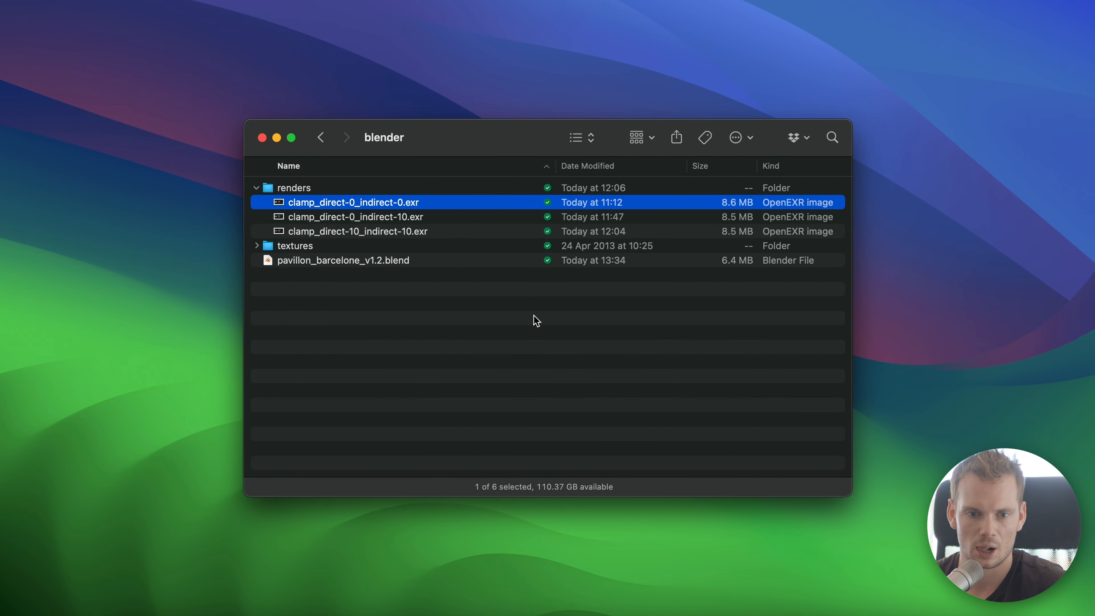
key(space)
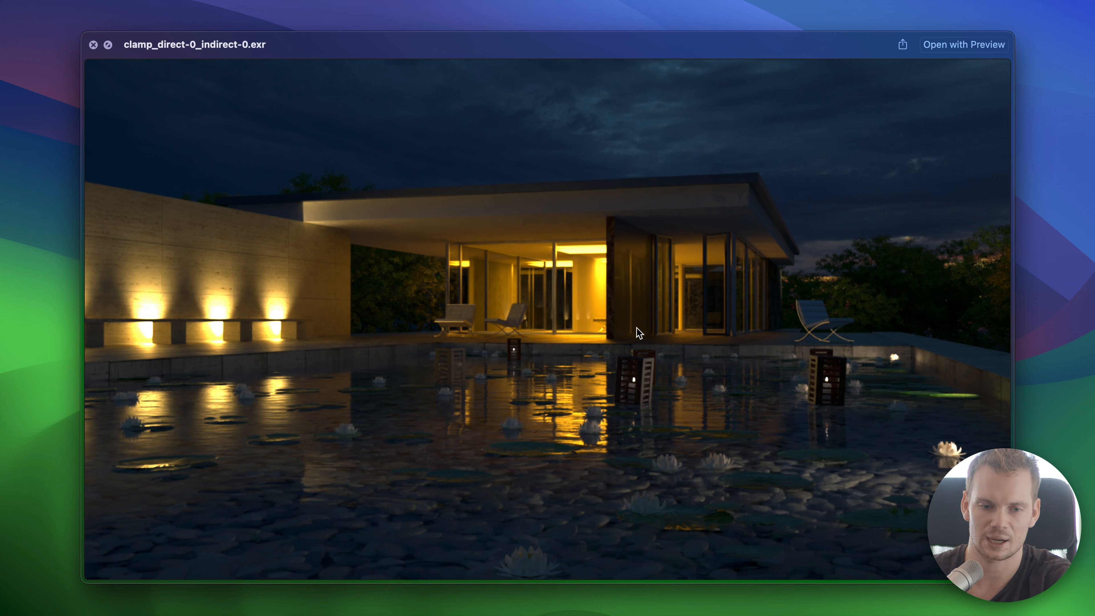
key(Down)
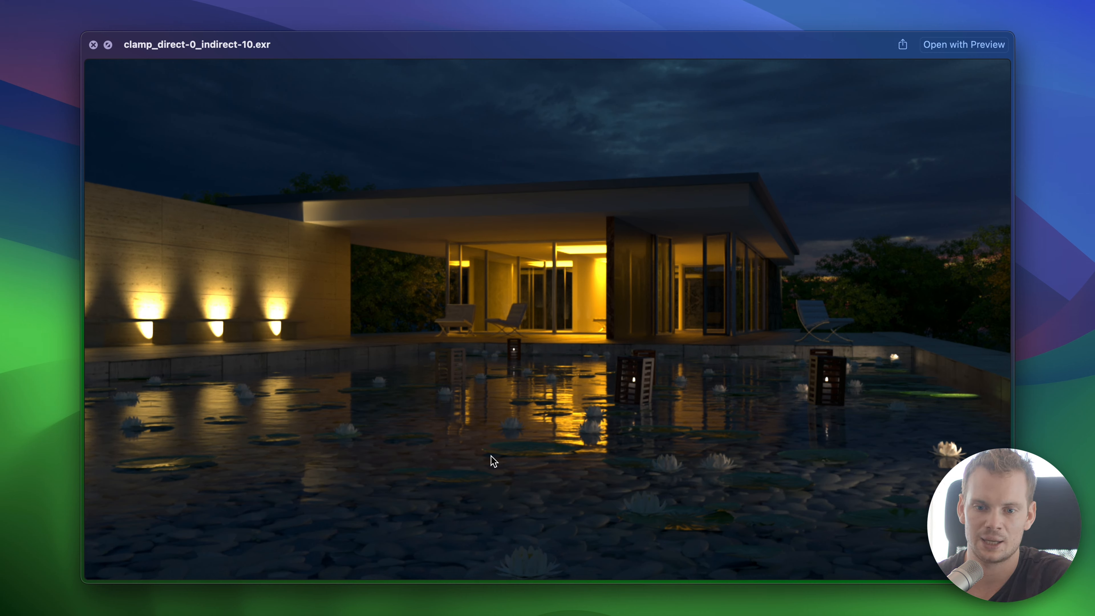
key(Up)
key(Down)
key(Up)
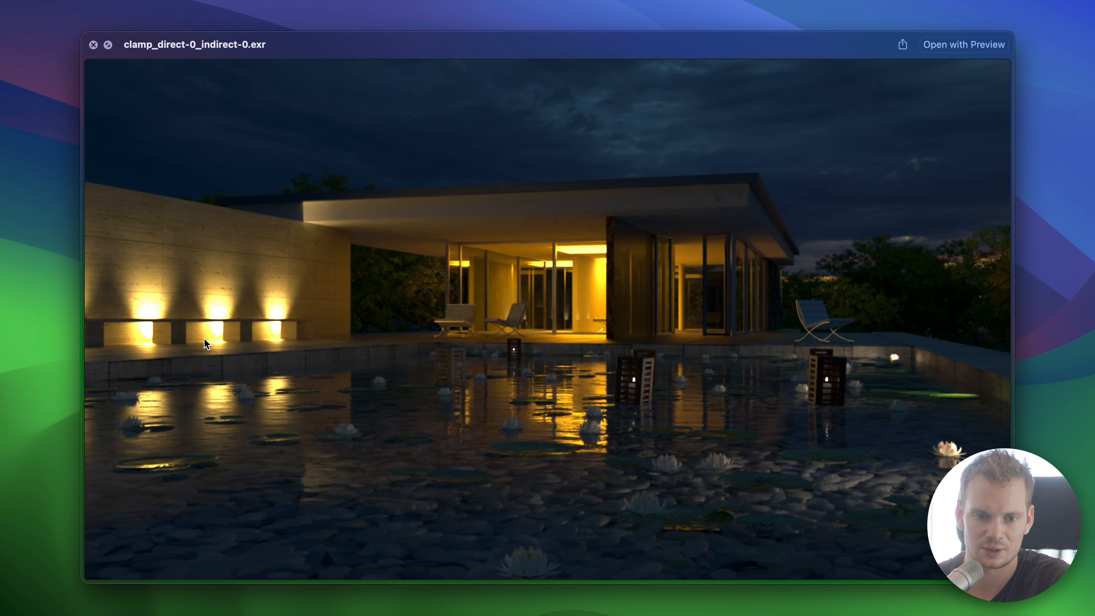
key(Down)
key(Up)
key(Down)
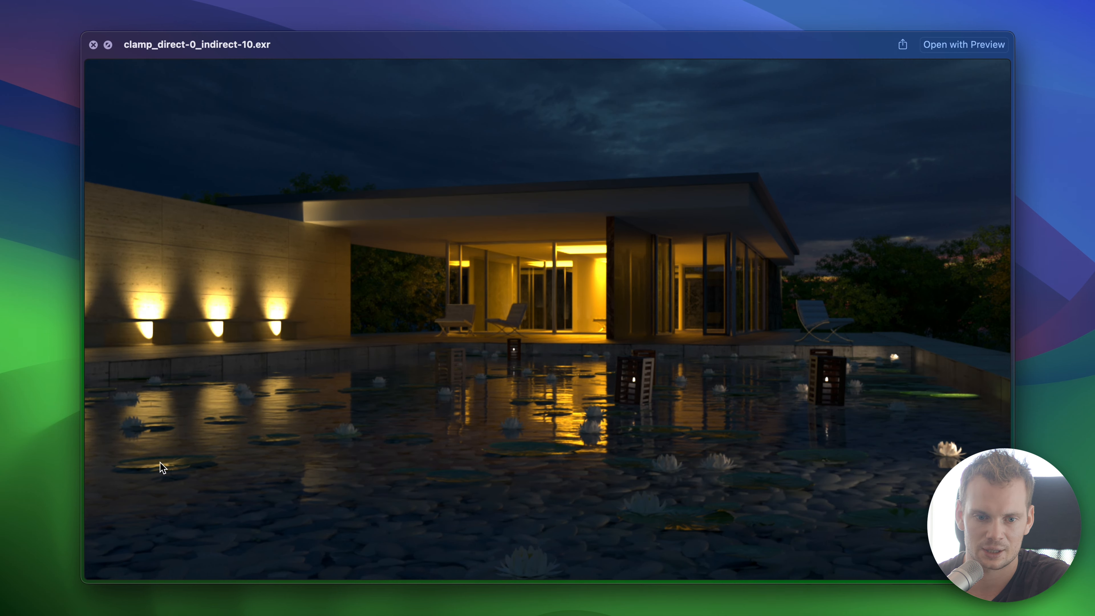
key(Up)
key(Down)
key(Up)
key(Down)
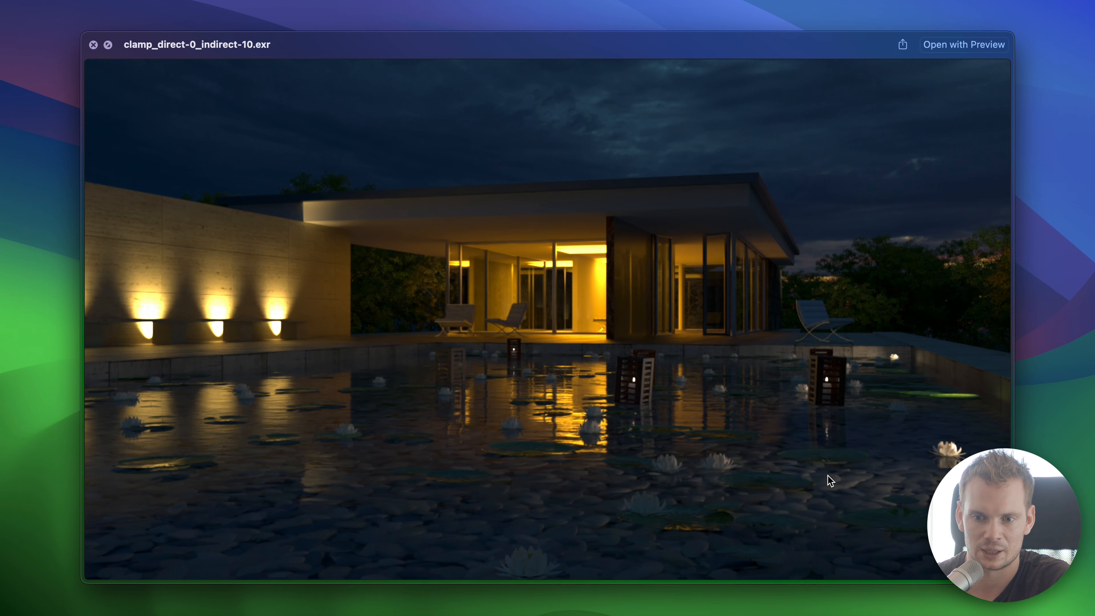
key(Up)
key(Down)
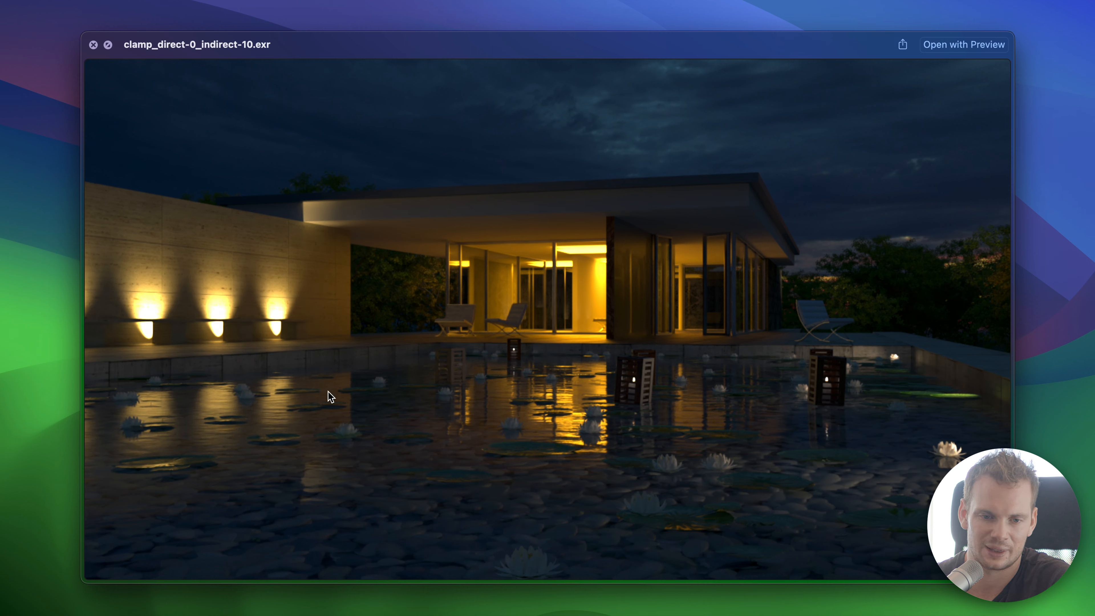
key(Up)
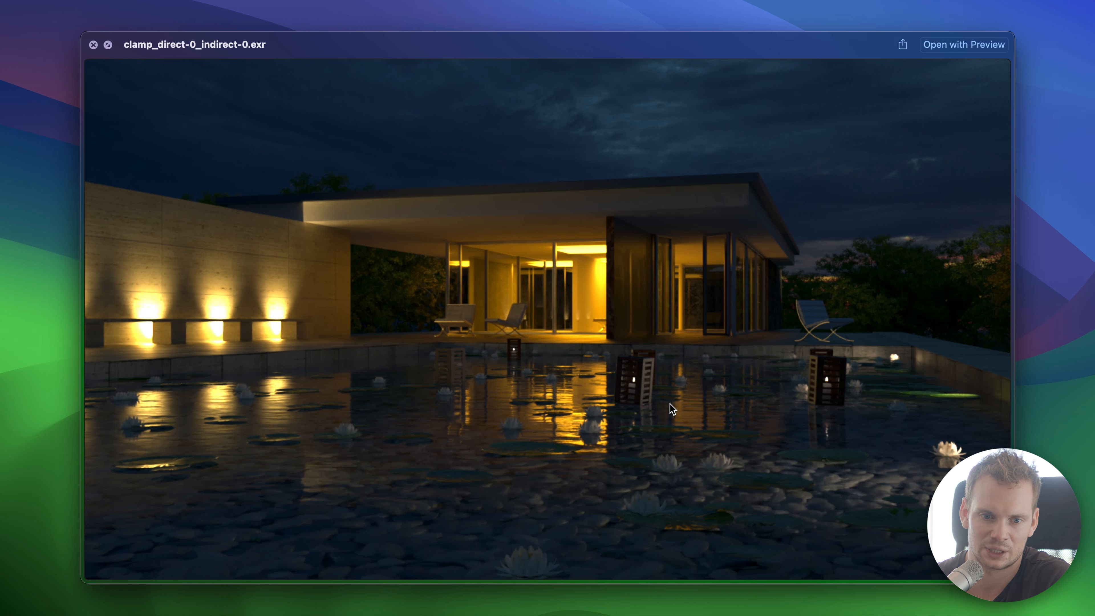
key(Down)
key(Up)
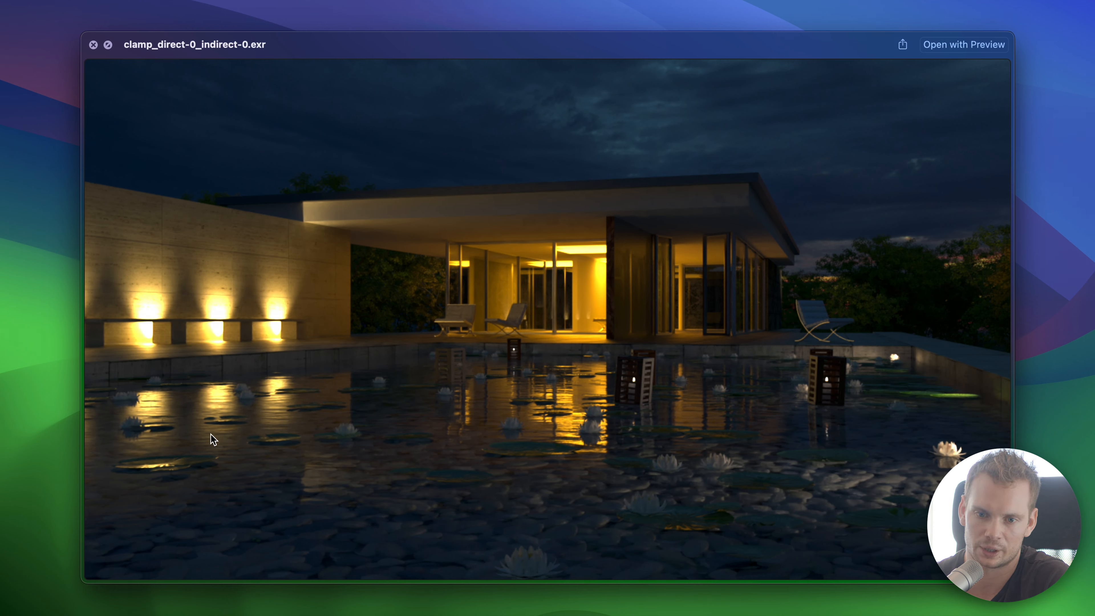
key(Down)
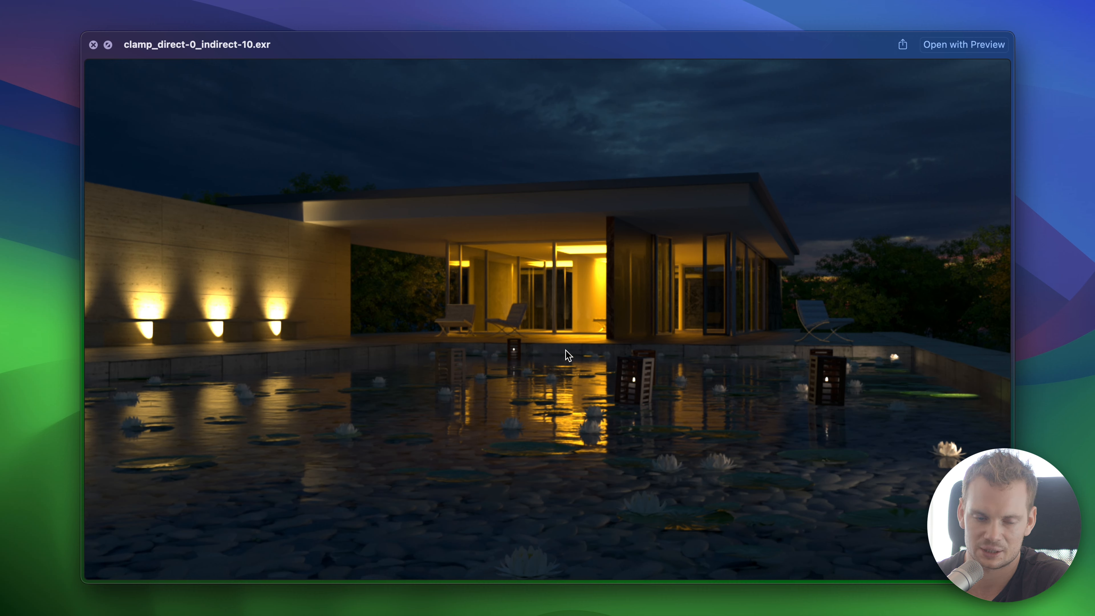
Preview clamp_direct-10_indirect-10.exr and compare its wall lights with those in clamp_direct-0_indirect-10.exr.
key(Down)
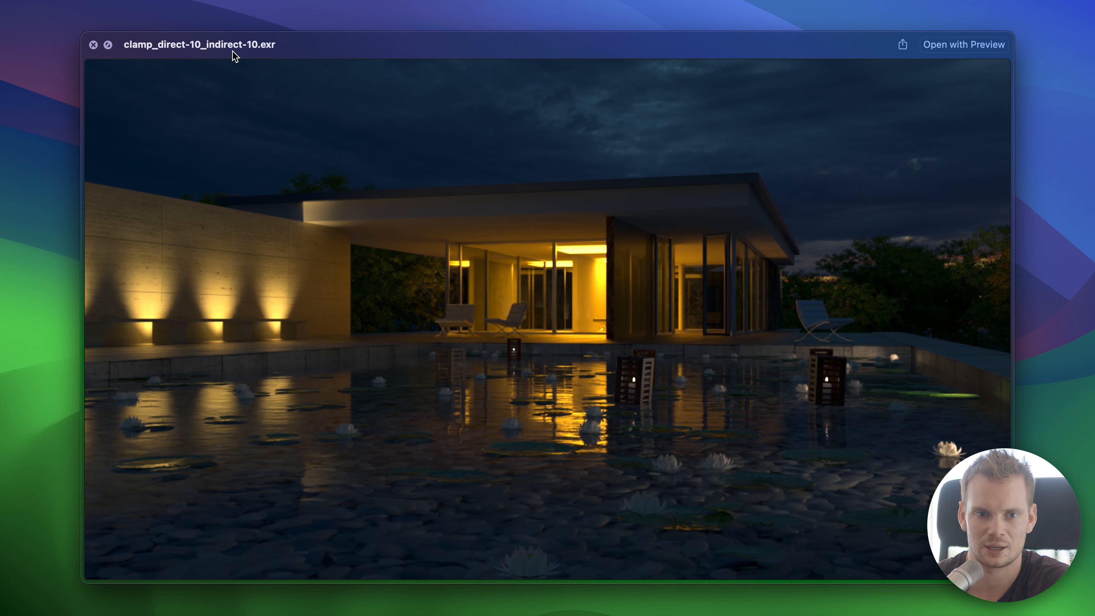
key(Up)
key(Down)
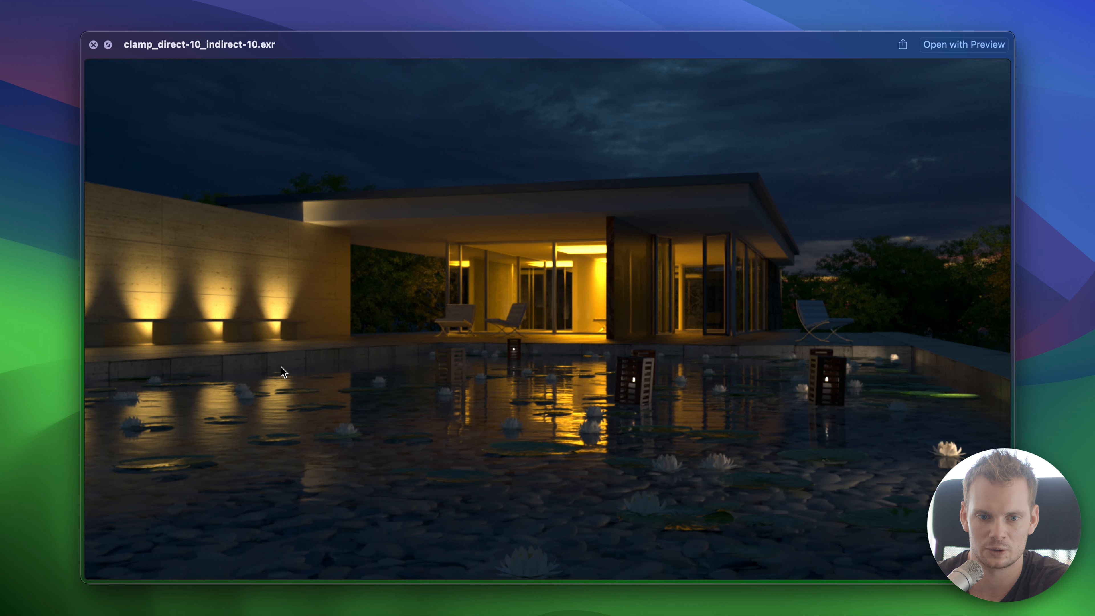
key(Up)
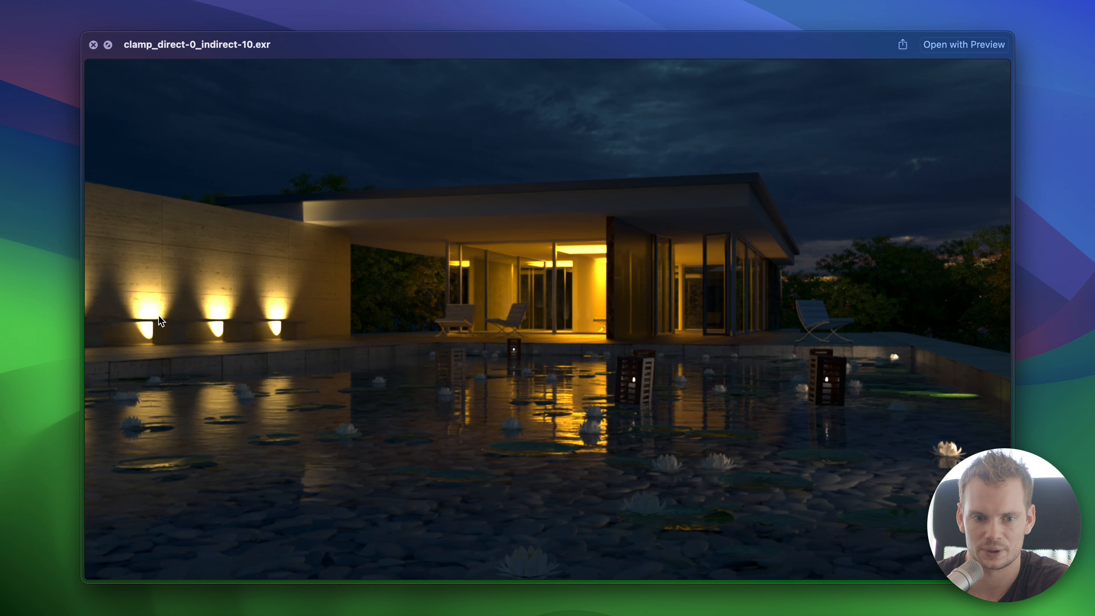
key(Down)
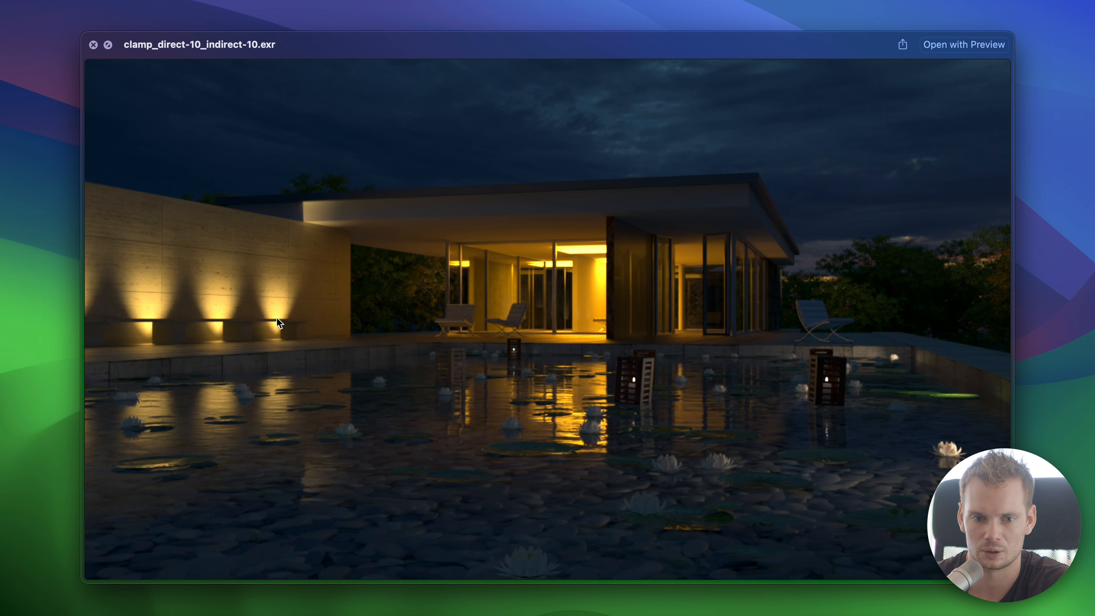
key(Up)
key(Down)
key(Up)
key(Down)
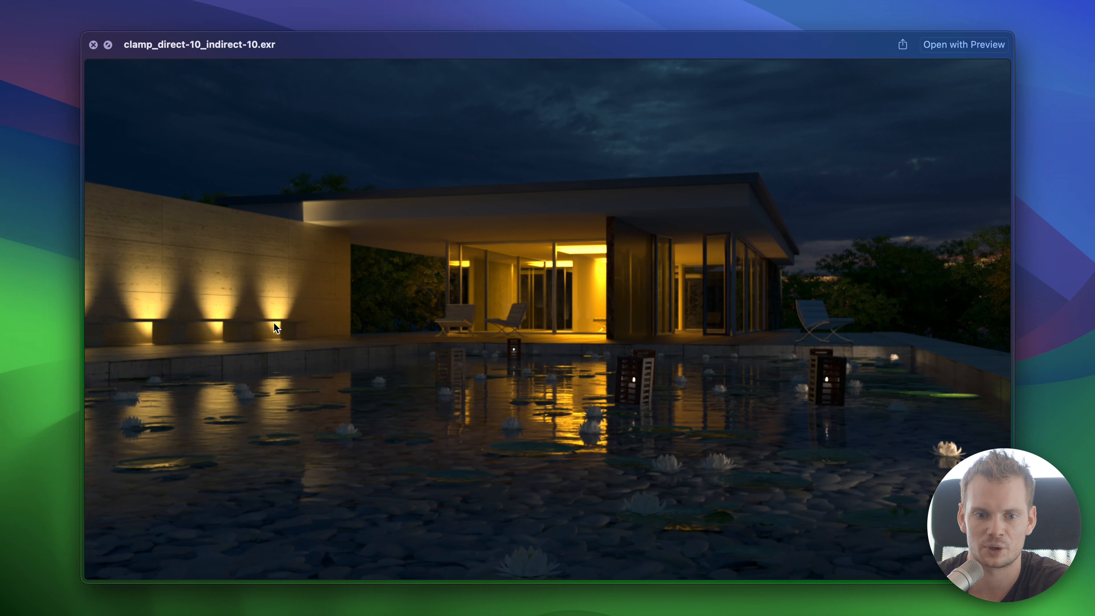
key(Up)
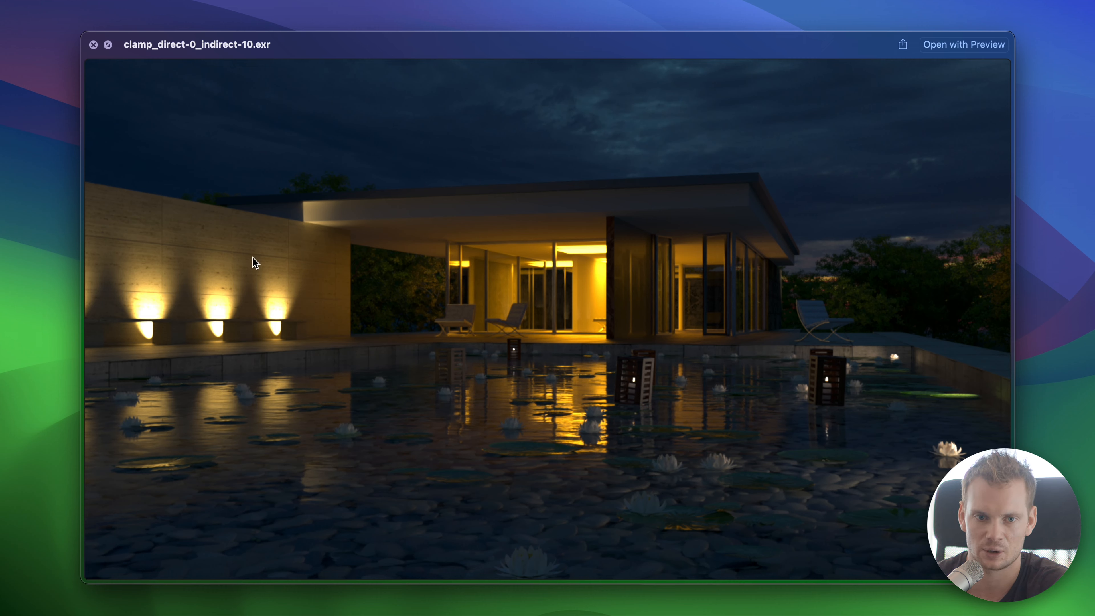
Review all three EXR renders again from the unclamped one onward, alternate between the two clamped versions, and close the preview.
key(Up)
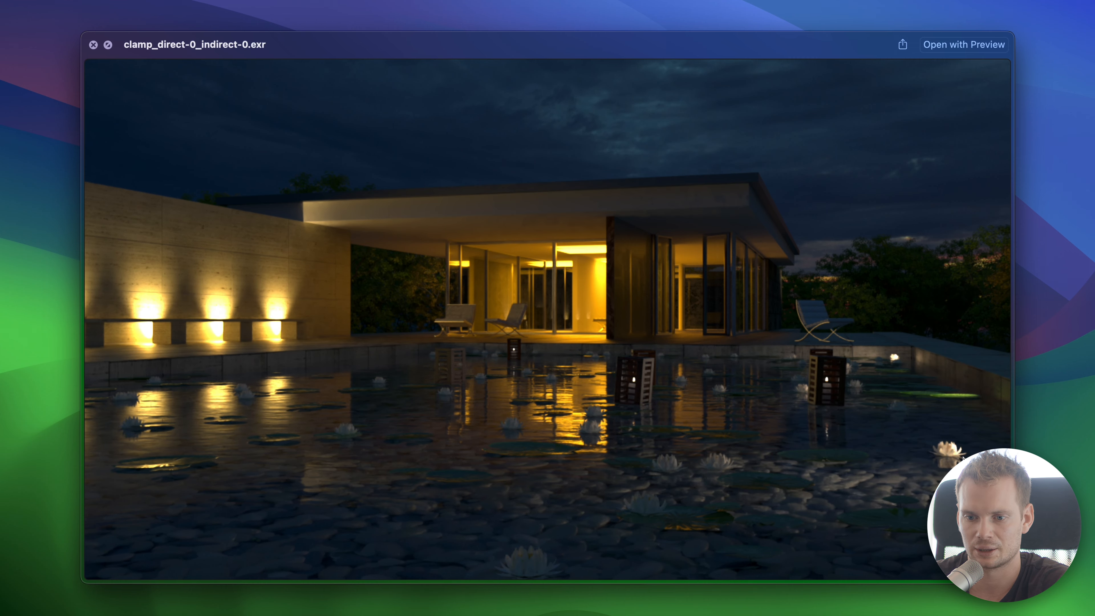
key(Down)
key(Down)
key(Up)
key(Down)
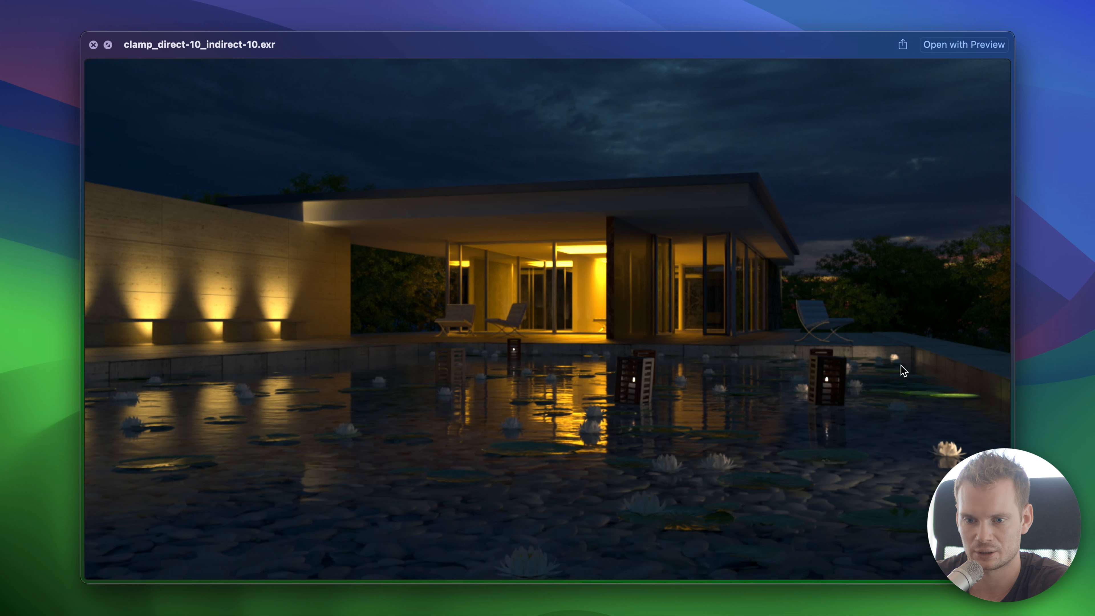
key(Up)
key(Down)
key(Up)
key(Down)
key(Up)
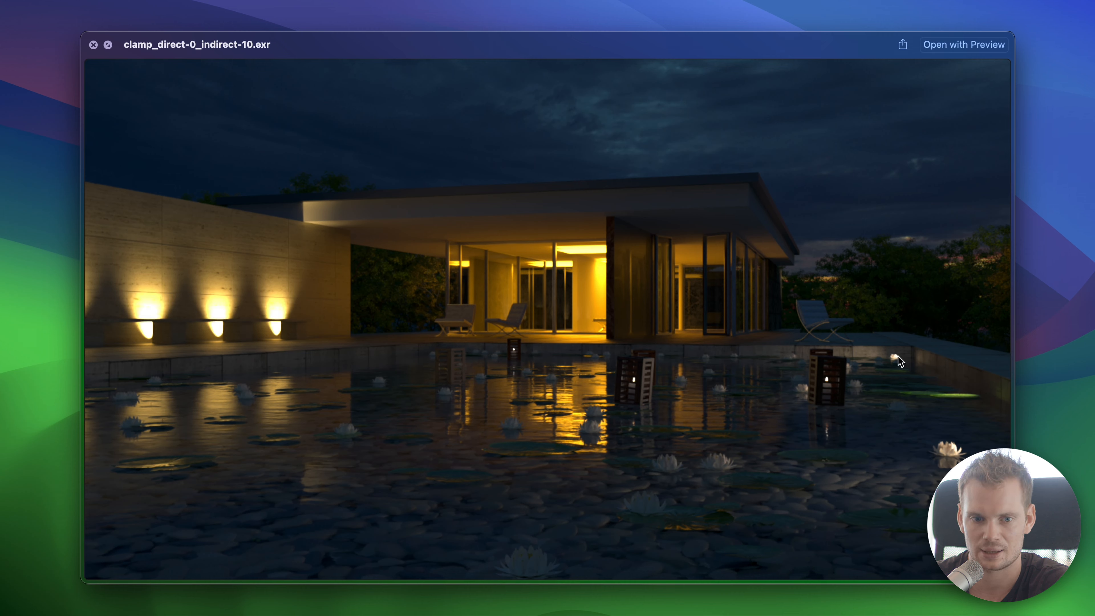
key(Down)
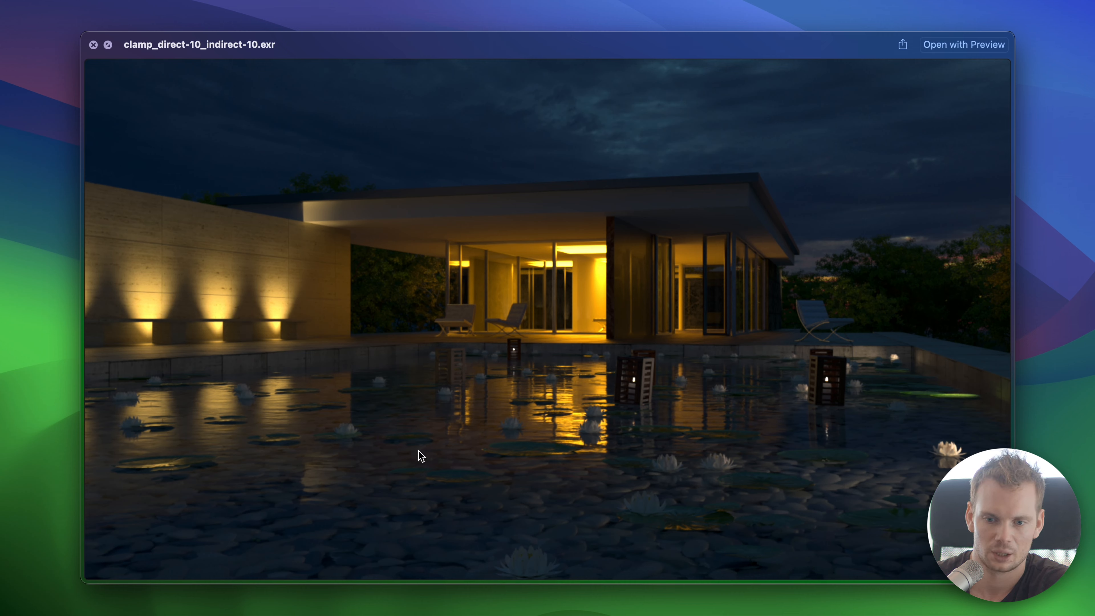
key(Down)
key(space)
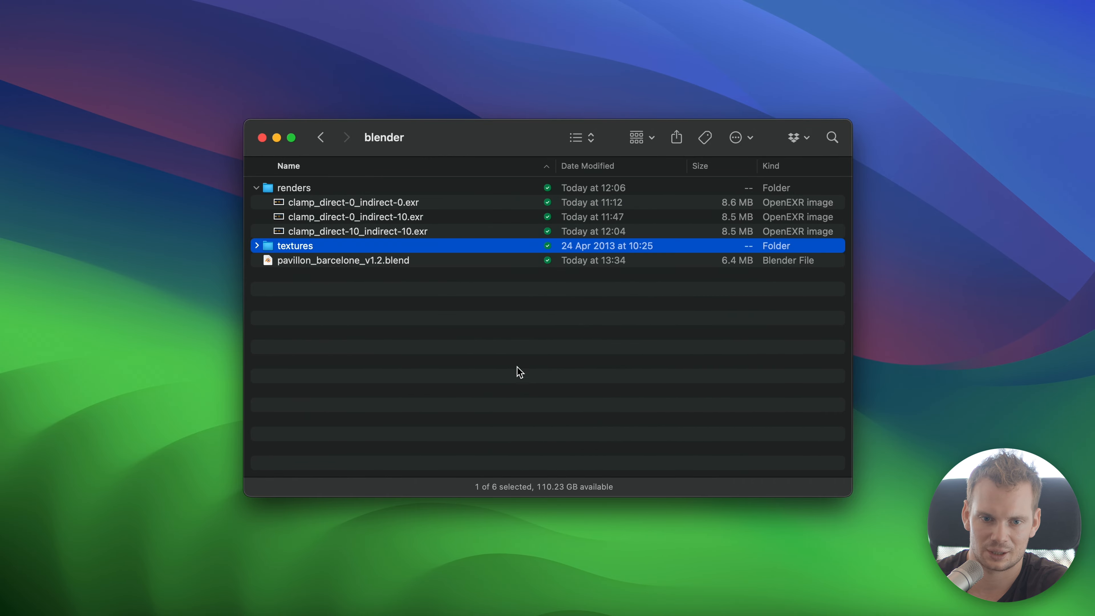
Switch back to Blender and reopen the render result stored in Slot 3.
click(633, 609)
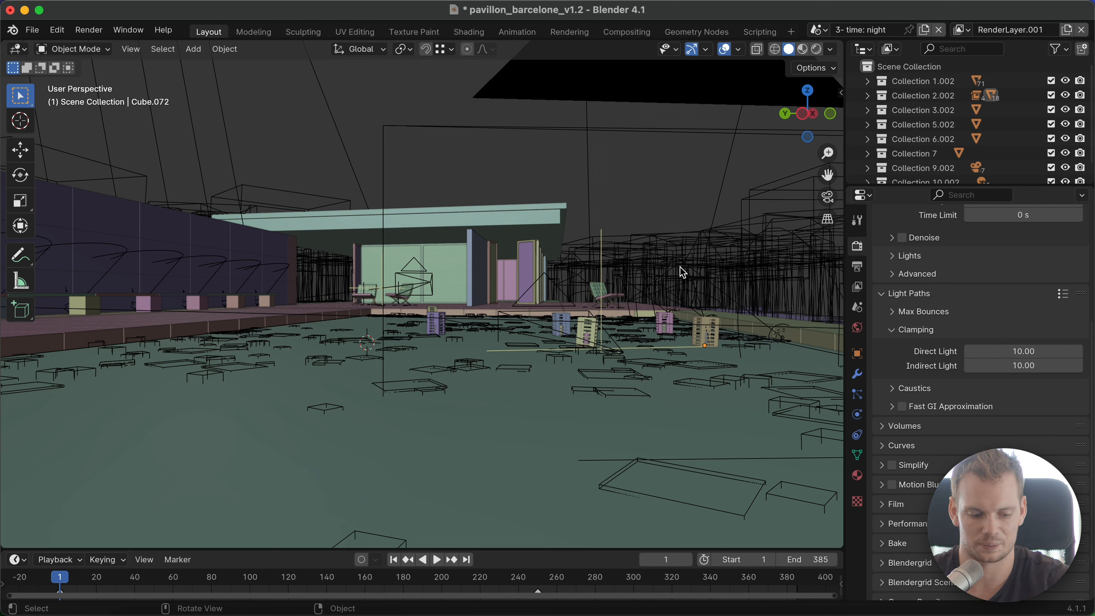
key(F11)
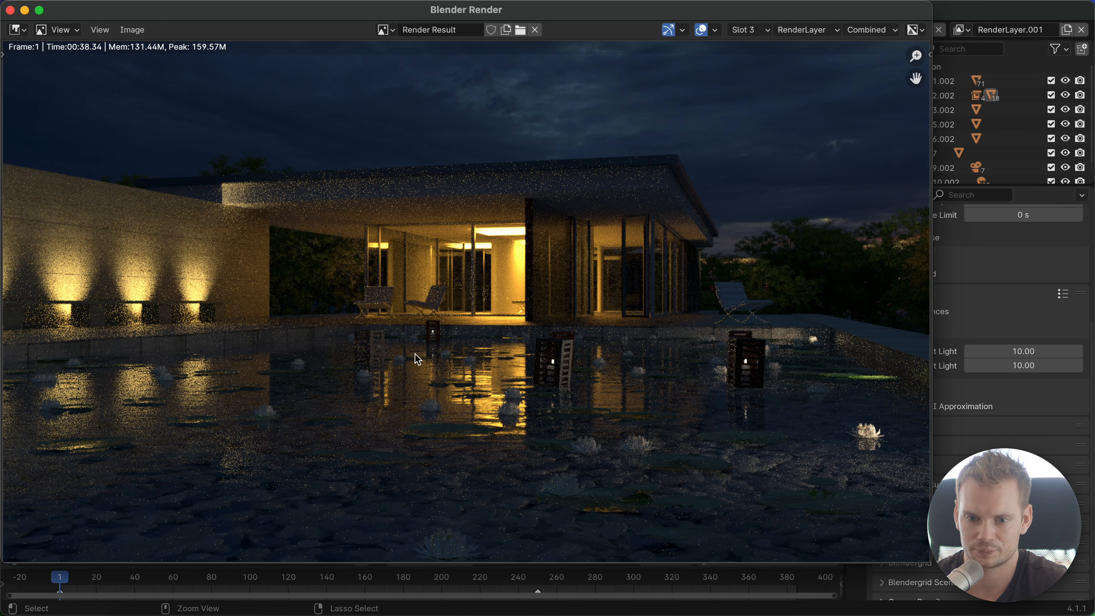
Compare the night renders stored in Slots 1, 2 and 3, and return to Slot 1.
key(1)
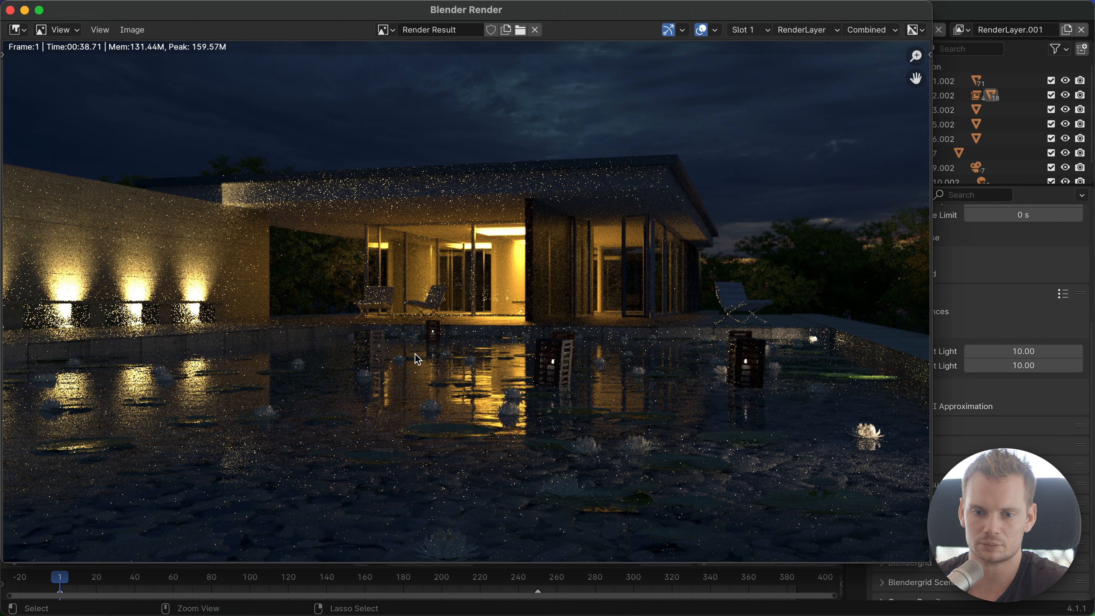
key(2)
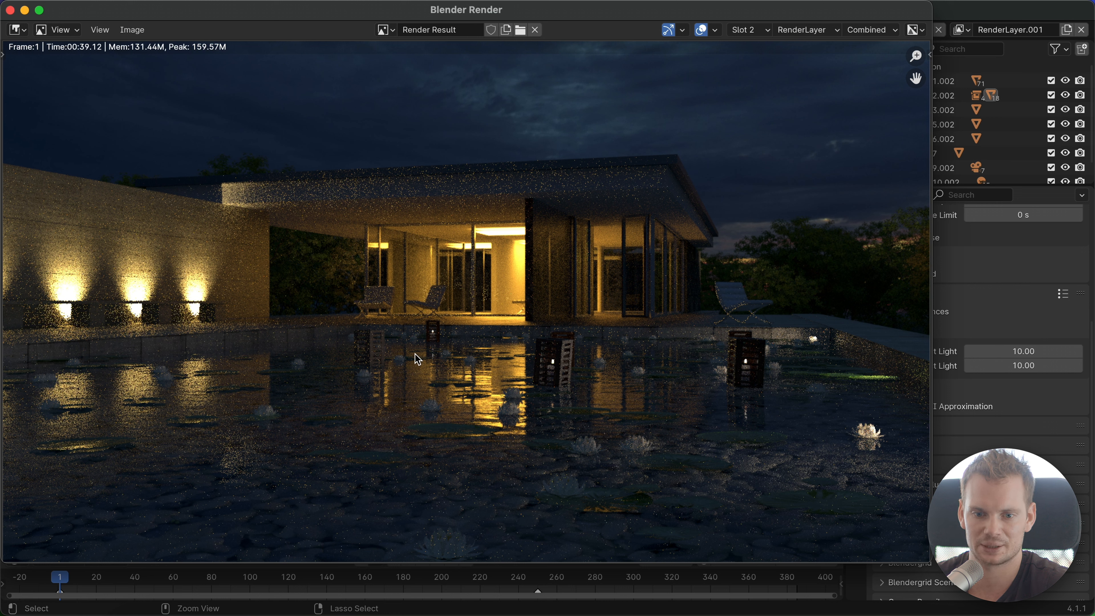
key(3)
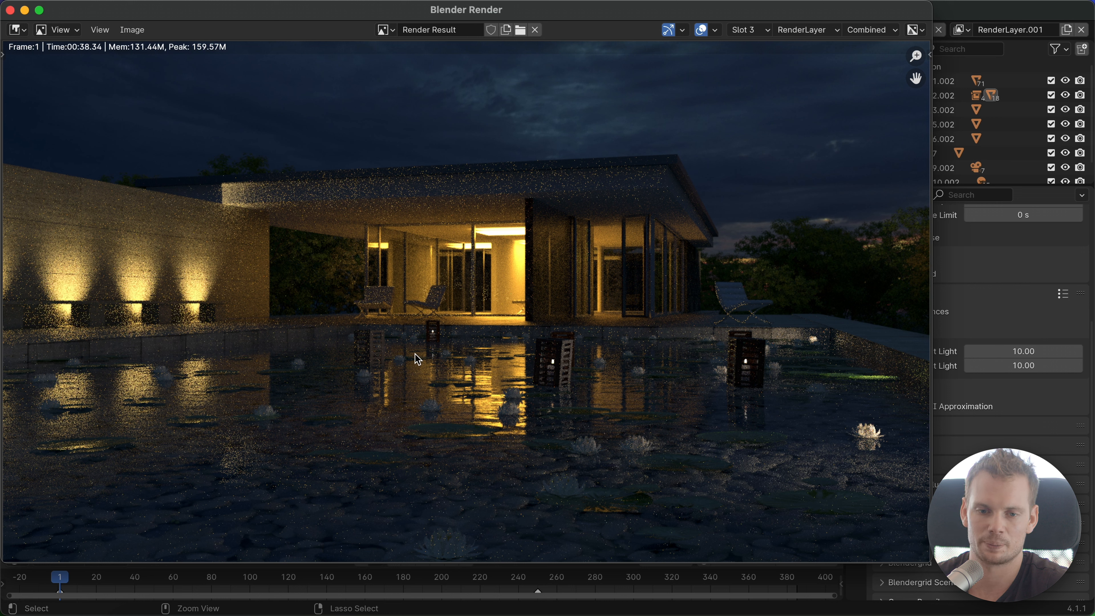
key(1)
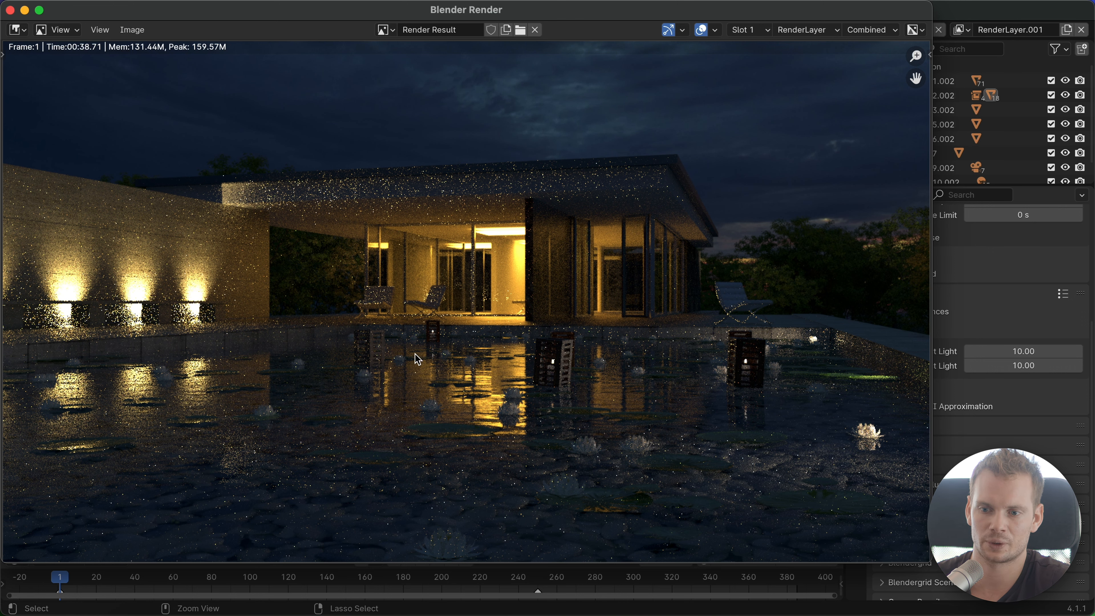
Reopen the render result and compare Slot 1 with Slot 2 once more before viewing Slot 3.
click(1033, 407)
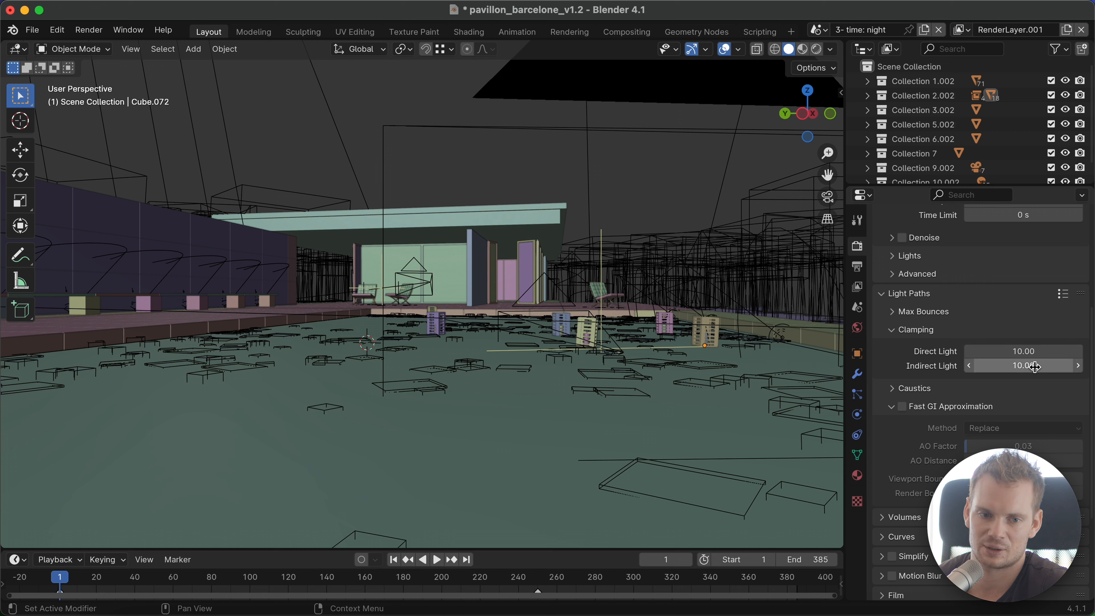
click(884, 407)
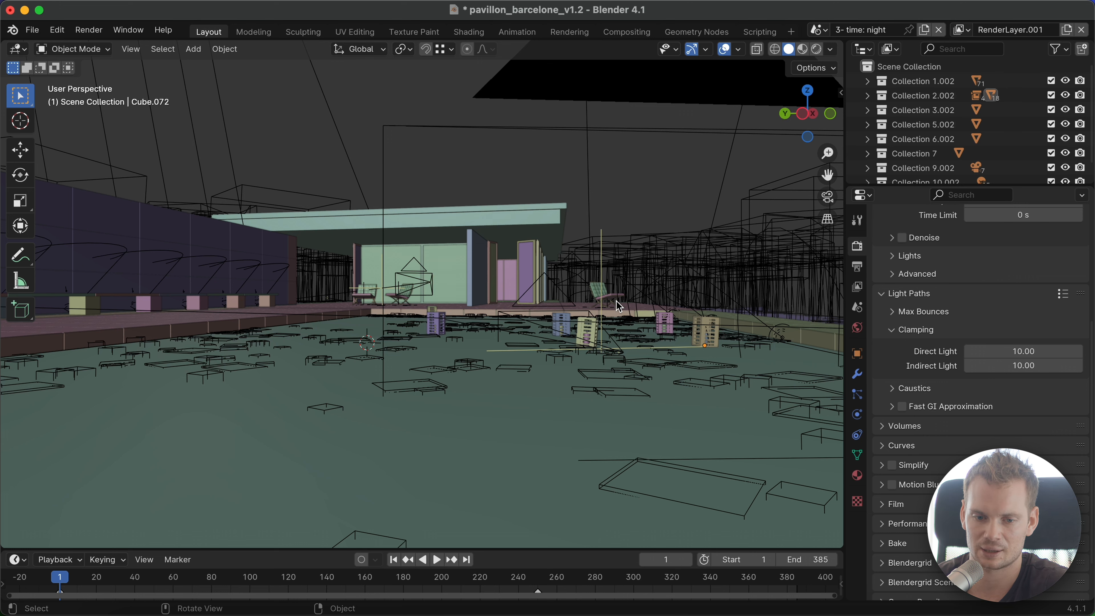
key(F12)
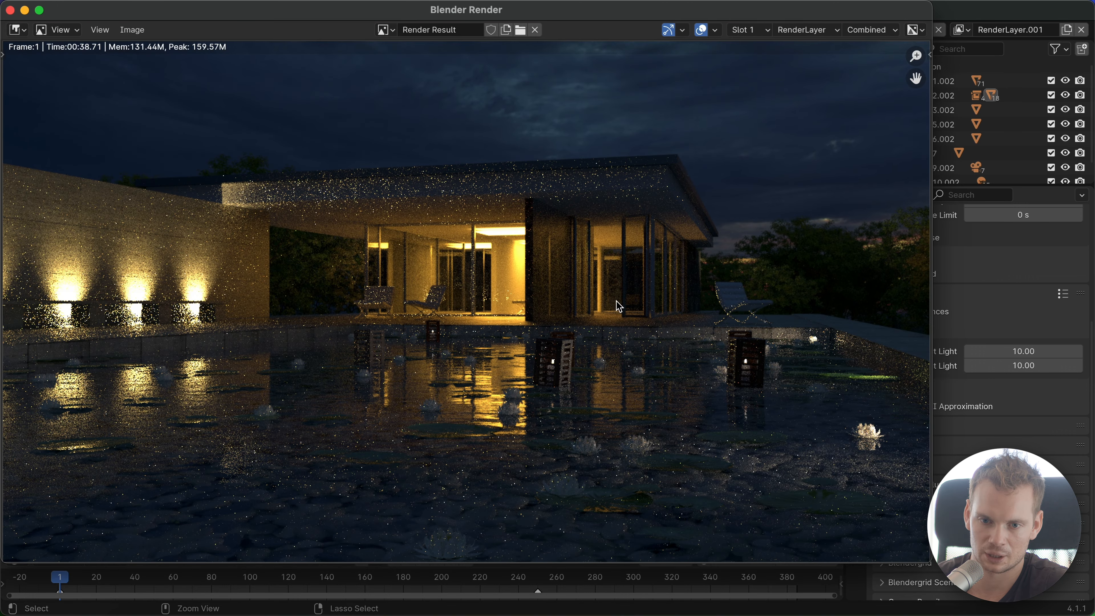
key(j)
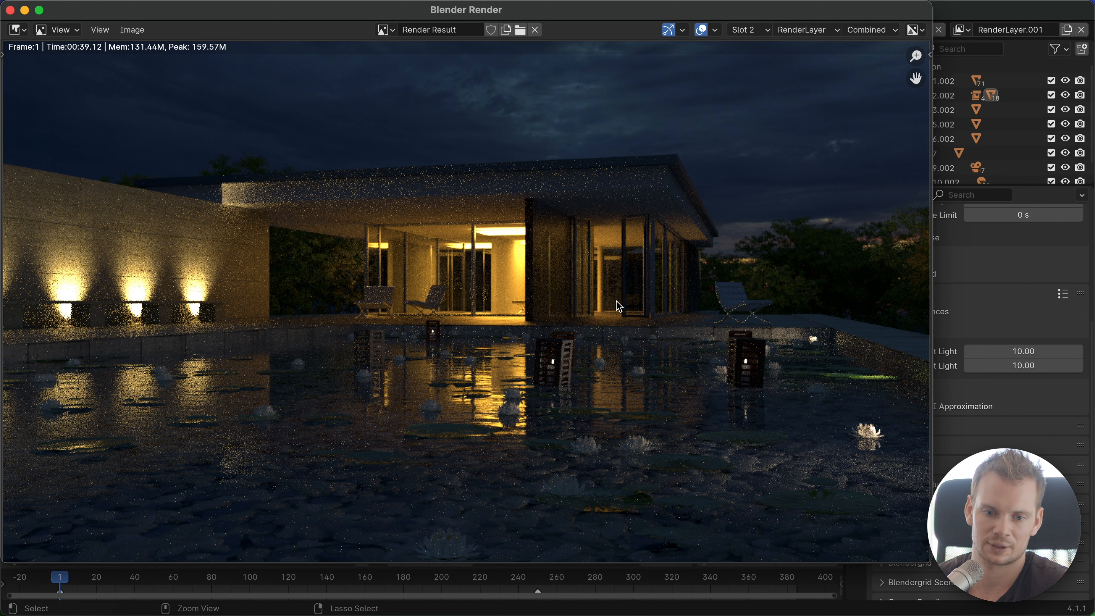
key(j)
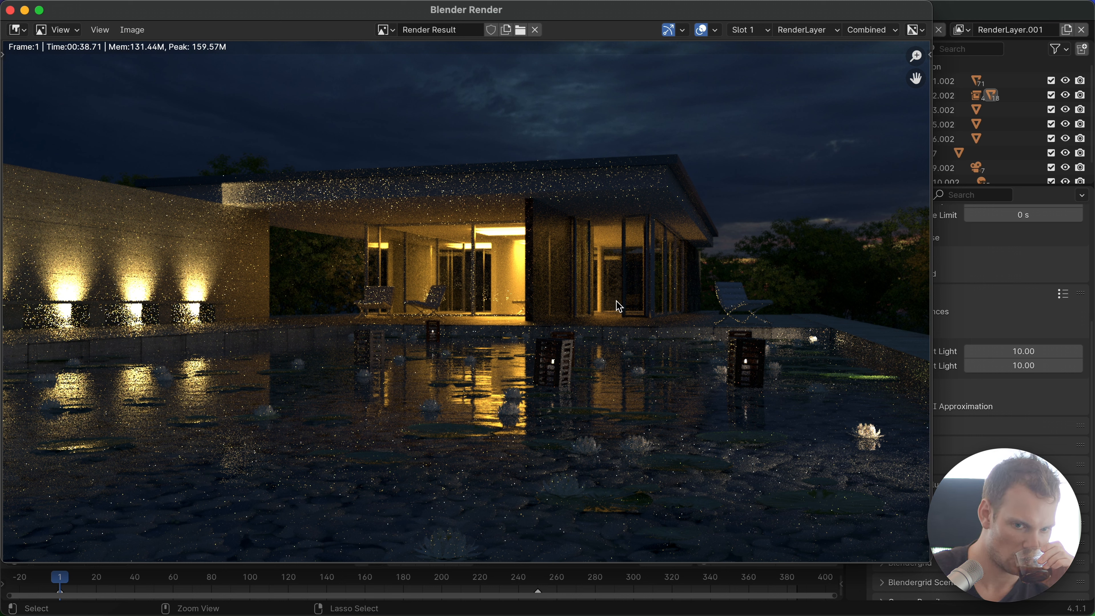
key(3)
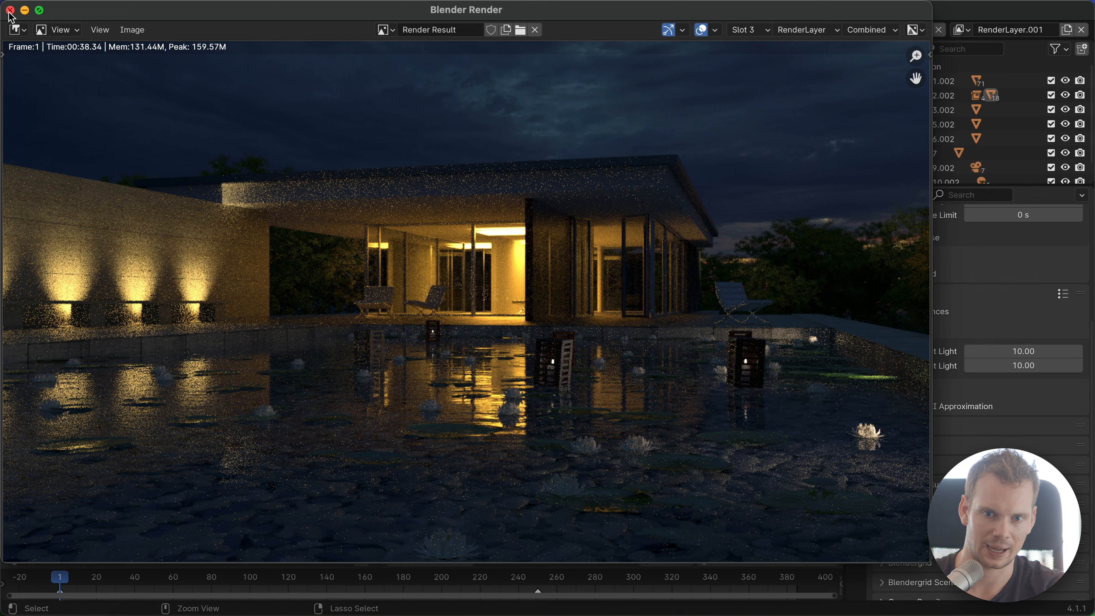
Save pavillon_barcelone_v1.2.blend, close the render window and start a new General file.
key(super+s)
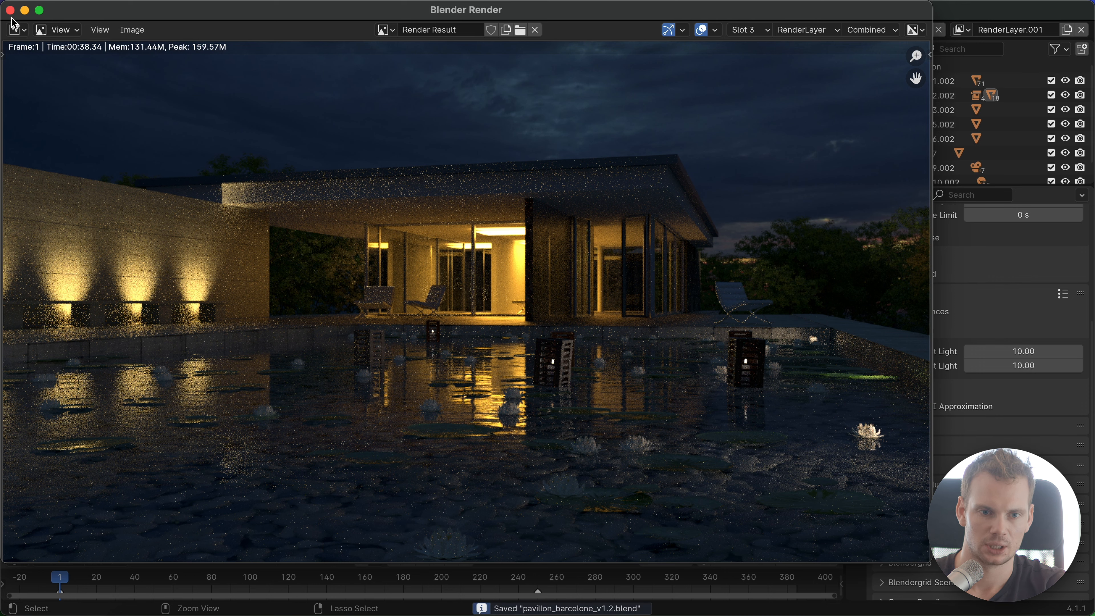
click(11, 10)
key(super+n)
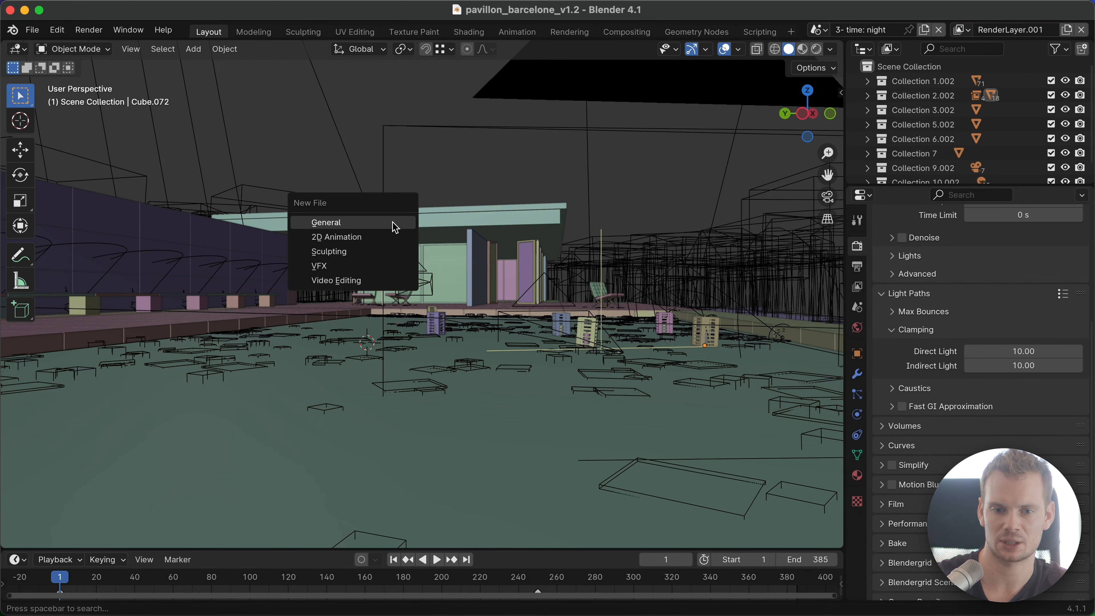
click(395, 223)
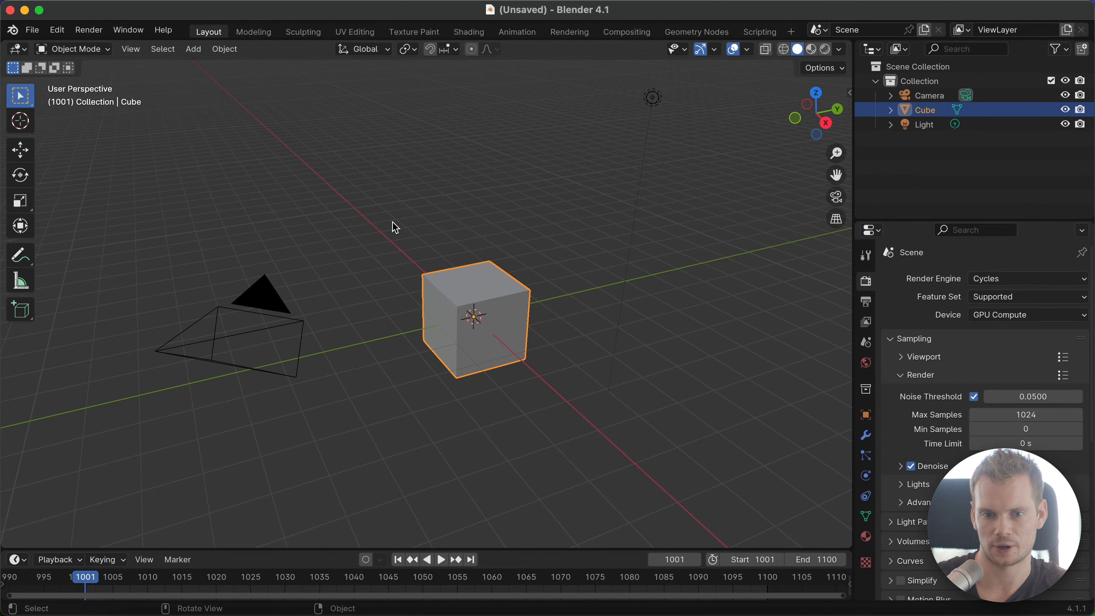
View the default scene from the top in orthographic view and activate the Annotate tool.
key(KP_7)
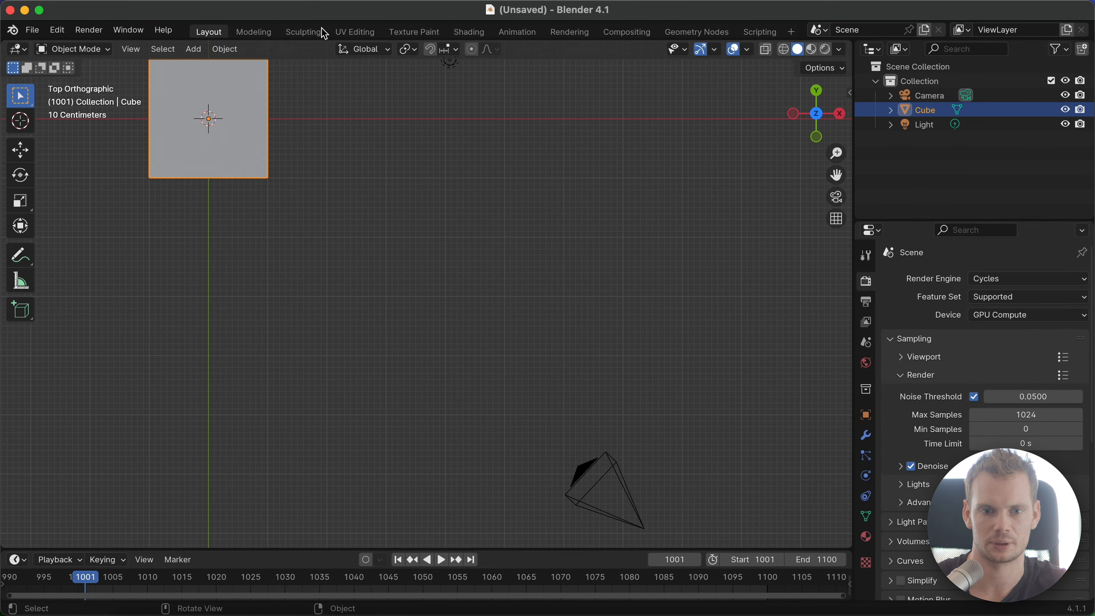
middle_drag(395, 227, 394, 372)
key(KP_7)
click(13, 261)
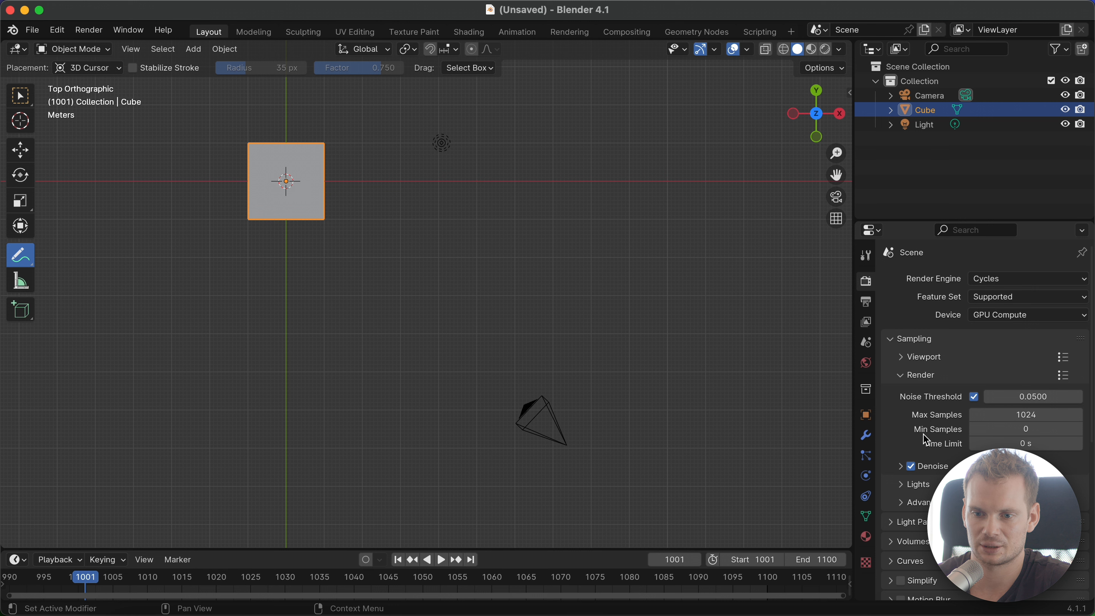
Expand the Light Paths render settings and collapse Max Bounces to bring the Clamping values into view.
scroll(921, 376, down, 3)
click(933, 470)
scroll(934, 432, down, 10)
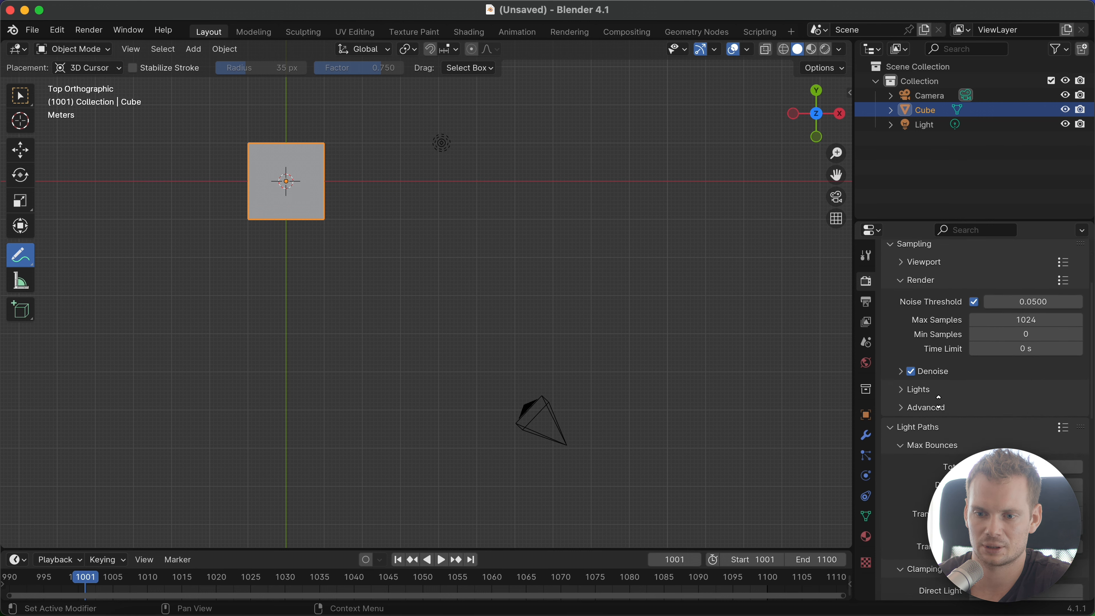
click(933, 306)
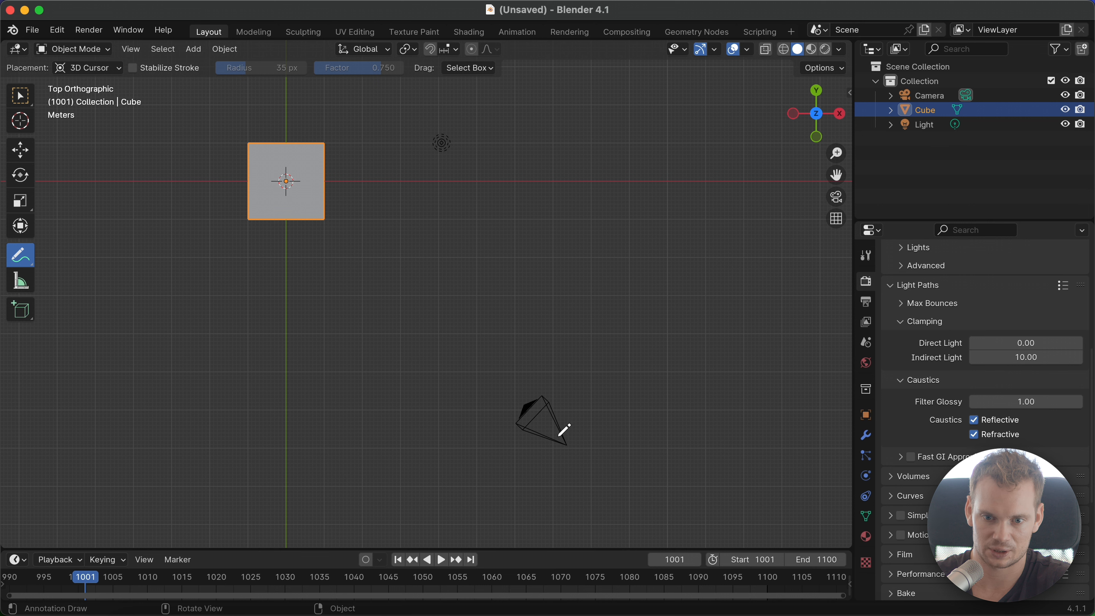
Draw an annotated ray from the camera to the cube's right side and on to the light, and label it "direct".
click(563, 443)
drag(562, 441, 560, 436)
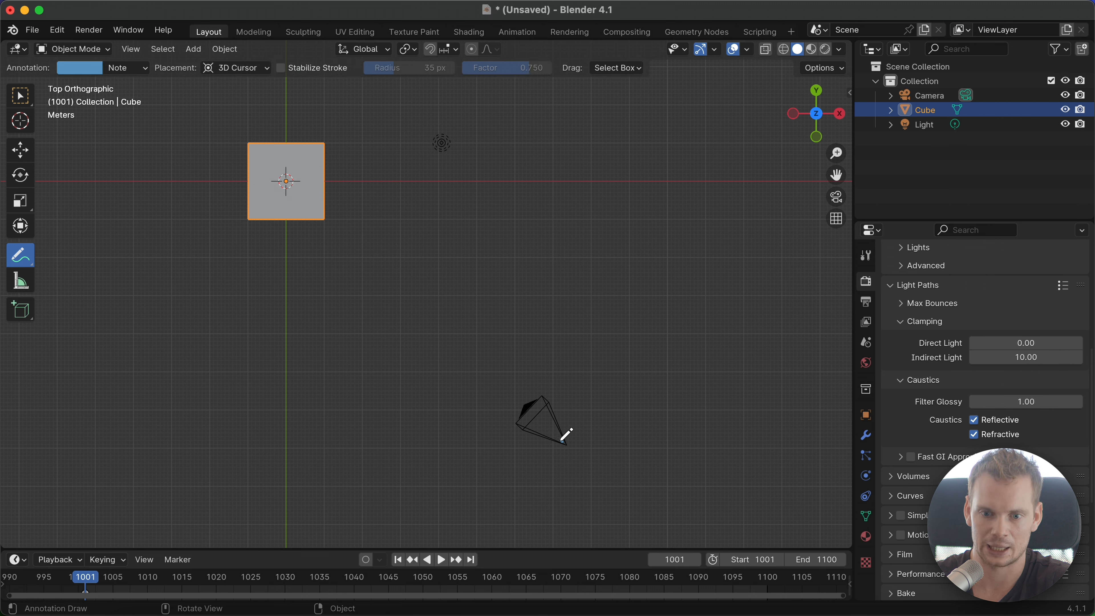
mouse_move(563, 441)
mouse_down()
mouse_move(470, 310)
mouse_move(332, 178)
mouse_up()
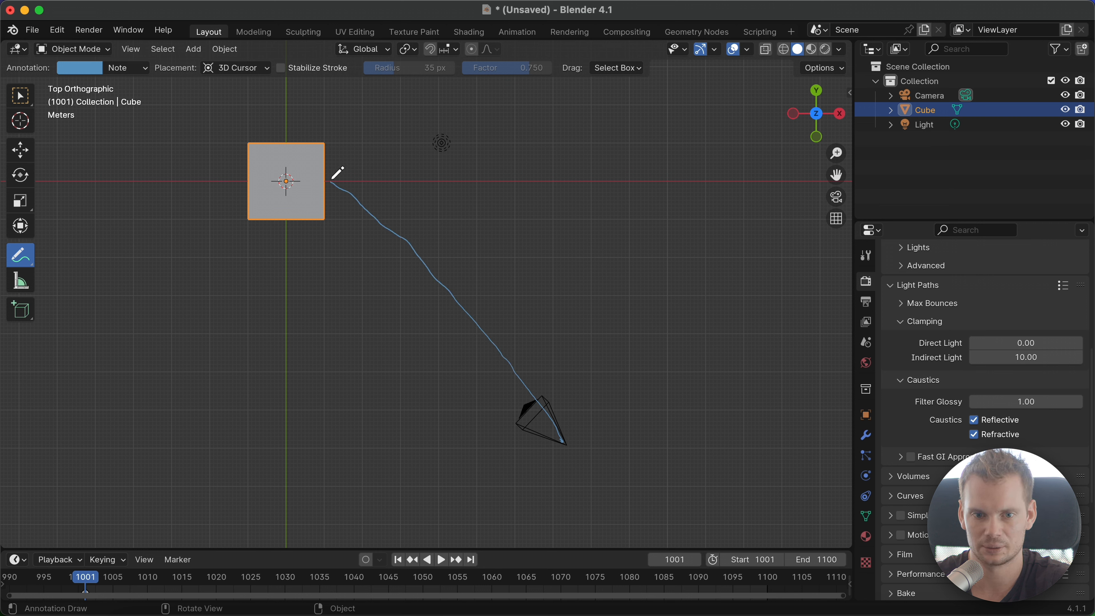
drag(328, 181, 359, 159)
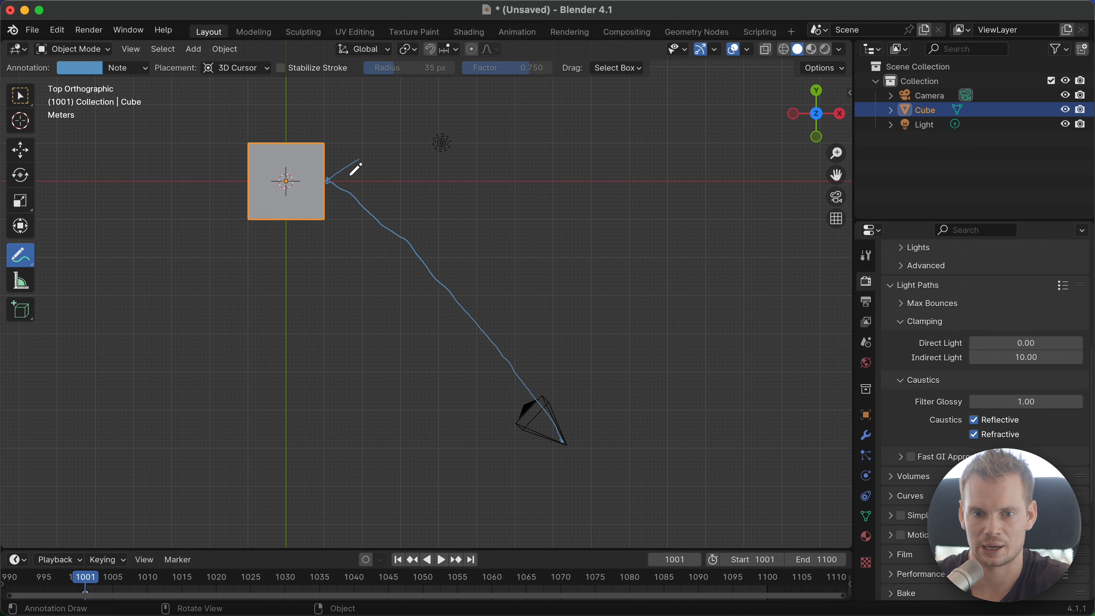
drag(328, 181, 438, 141)
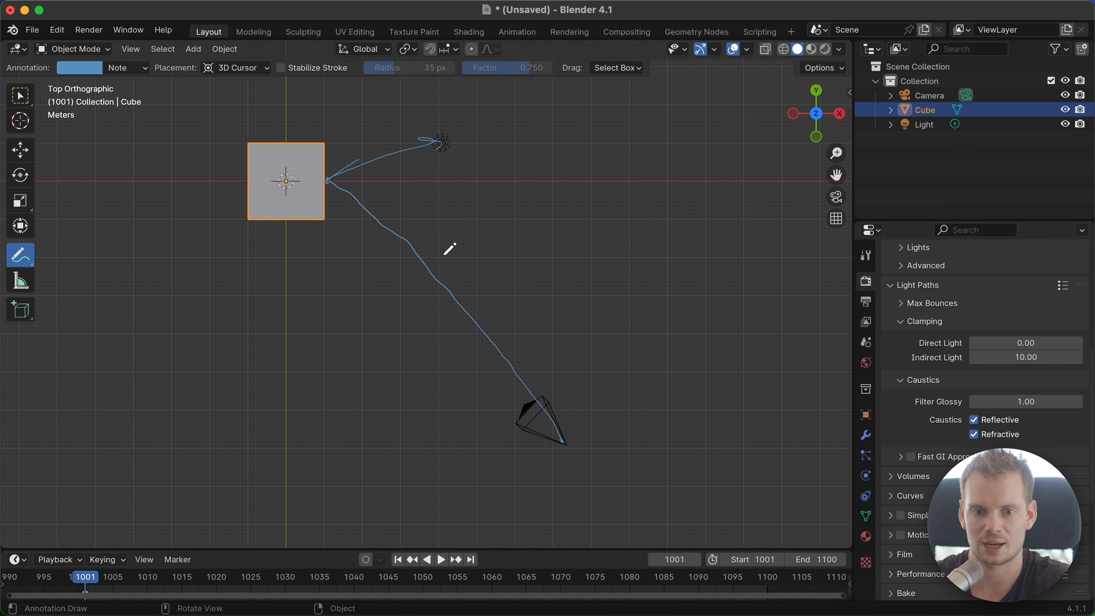
mouse_move(441, 255)
mouse_down()
mouse_move(515, 254)
mouse_move(503, 237)
mouse_up()
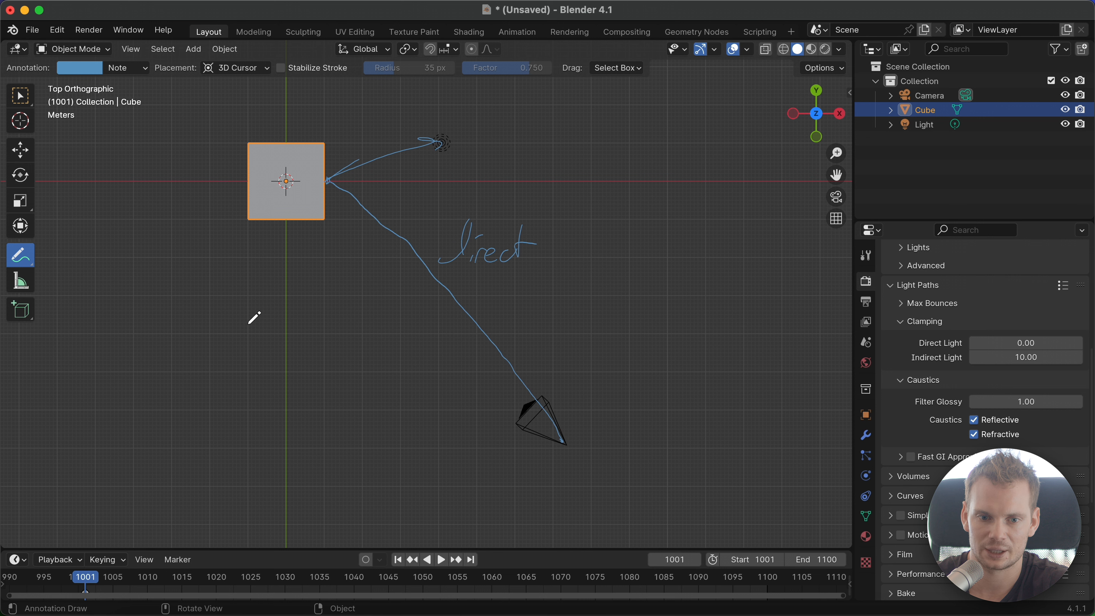
Duplicate the cube and move the copy along negative Y, leaving slightly more than one cube width between them.
key(shift+d)
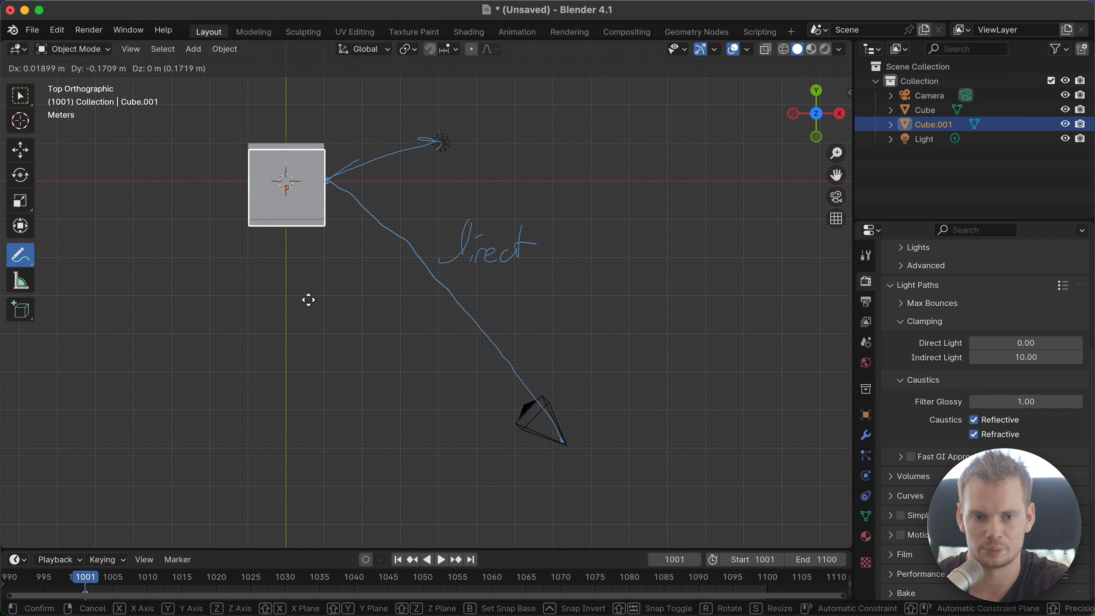
key(y)
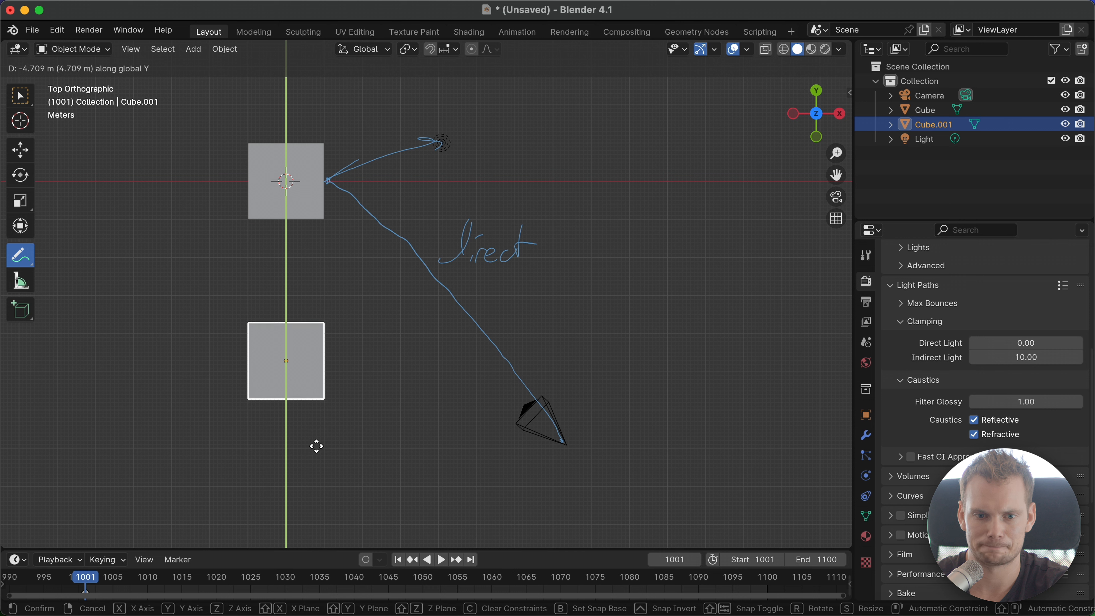
click(317, 442)
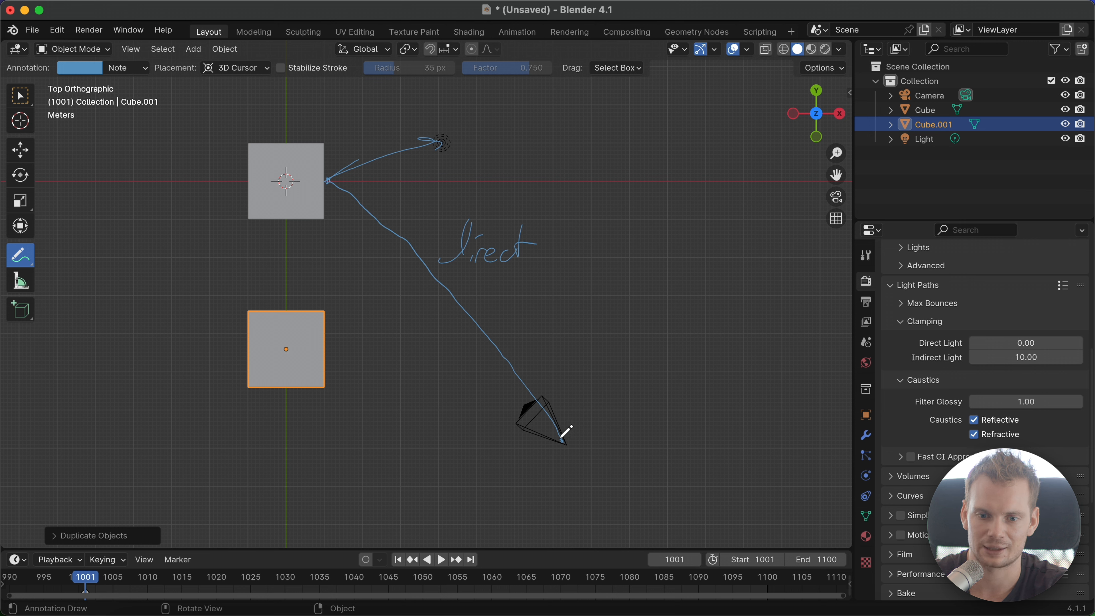
Draw an annotated ray from the camera to the original cube's lower side, down to the duplicate cube and up to the light.
mouse_move(561, 439)
mouse_down()
mouse_move(485, 351)
mouse_move(312, 217)
mouse_up()
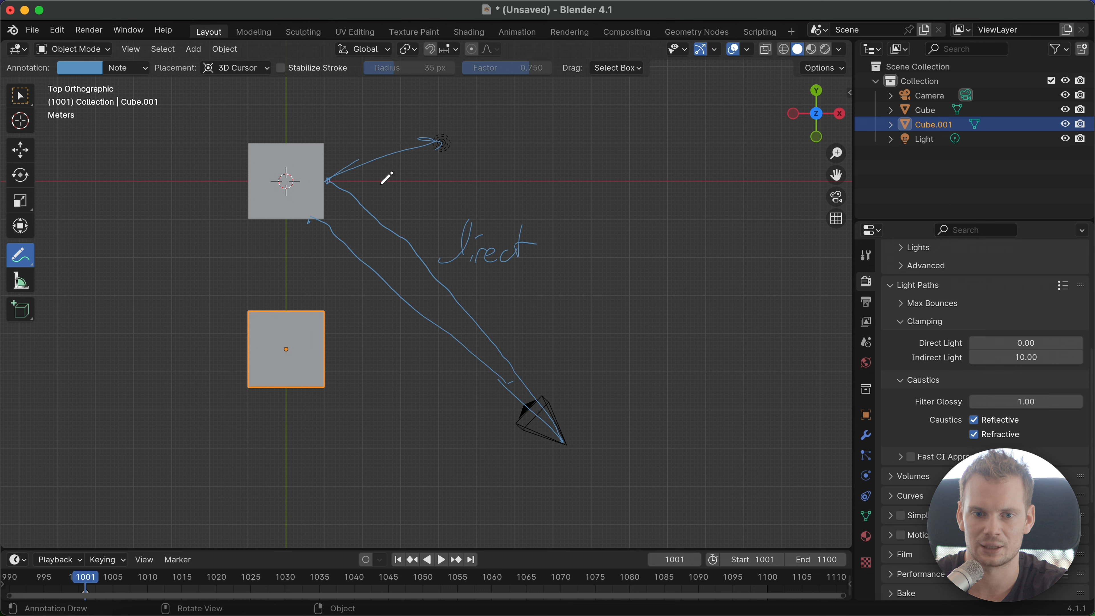
drag(309, 221, 278, 311)
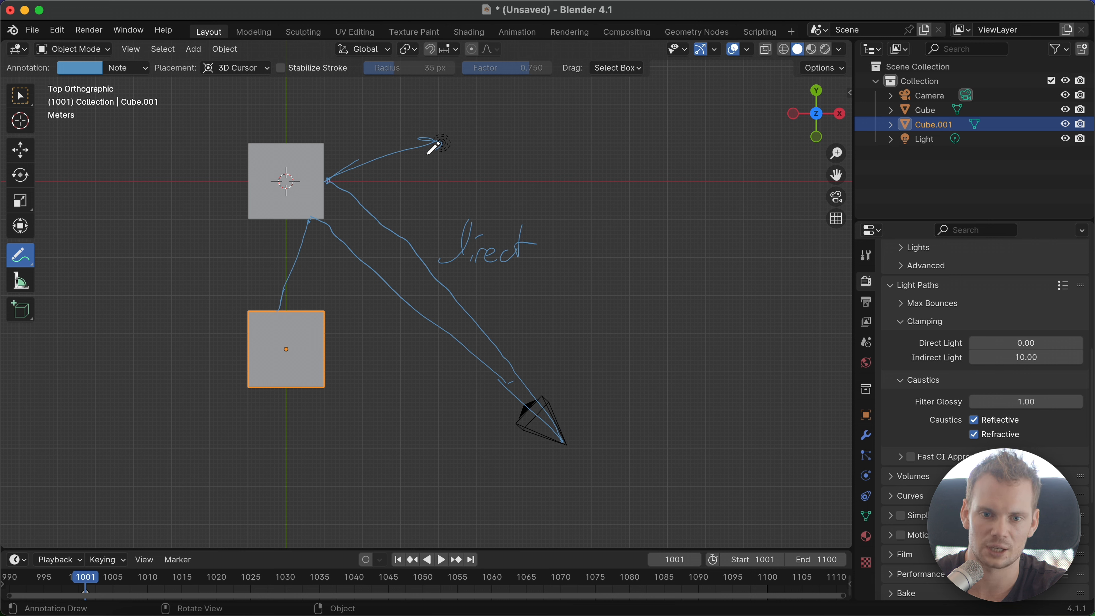
mouse_move(285, 307)
mouse_down()
mouse_move(434, 146)
mouse_move(404, 162)
mouse_up()
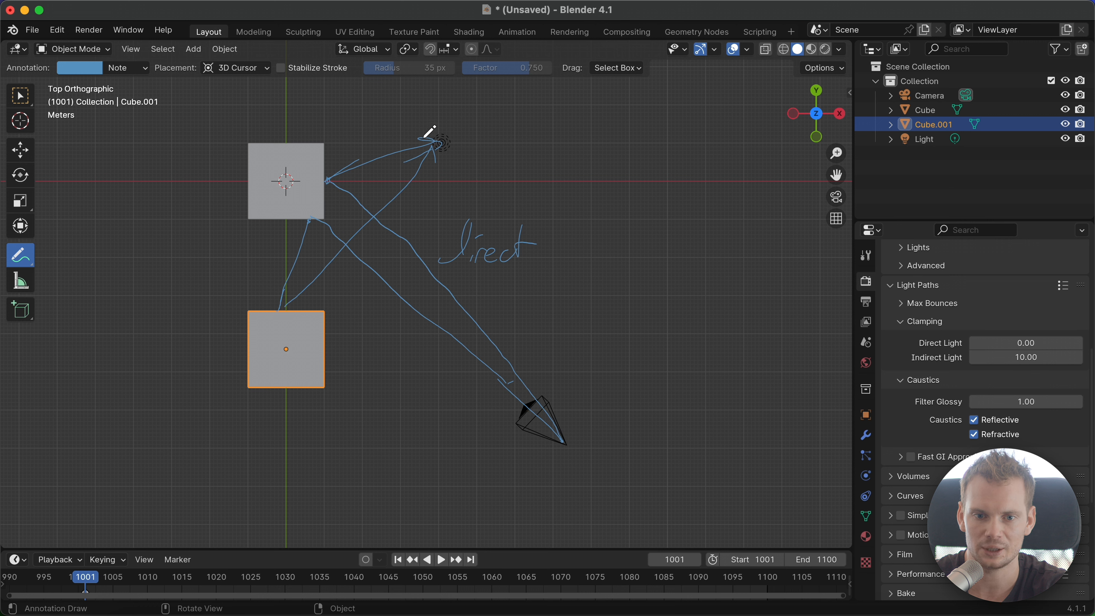
Label the bounced ray "indirect" and circle the points where the rays hit the two cubes.
mouse_move(317, 295)
mouse_down()
mouse_move(314, 308)
mouse_move(333, 315)
mouse_up()
drag(344, 298, 348, 307)
mouse_move(355, 303)
mouse_down()
mouse_move(353, 315)
mouse_move(379, 301)
mouse_move(390, 309)
mouse_up()
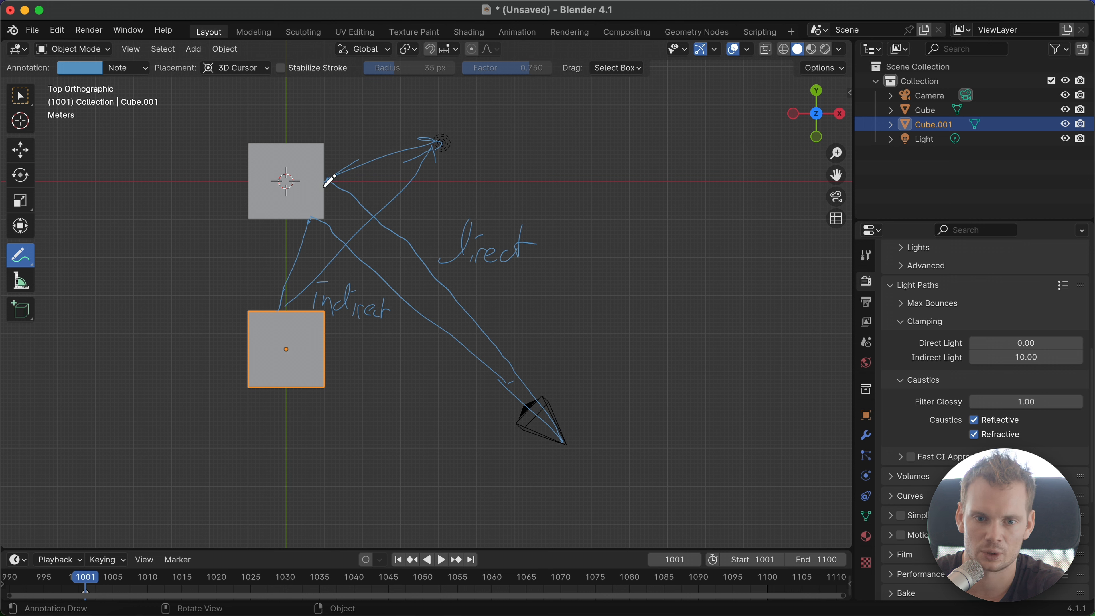
drag(328, 176, 332, 181)
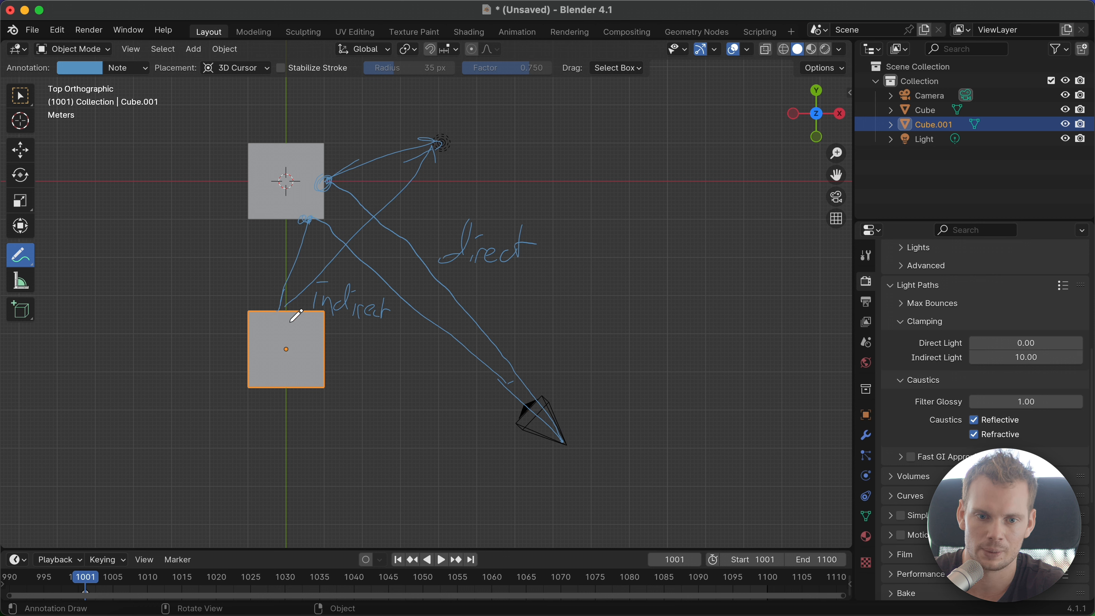
drag(288, 310, 287, 307)
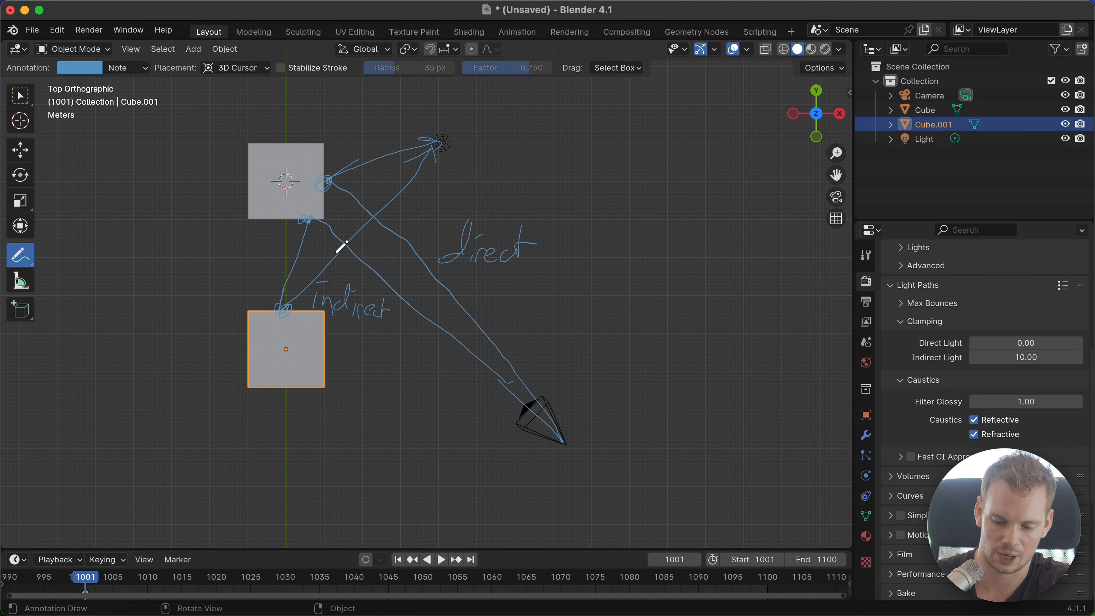
Test-render the two-cube scene, close the render and set the World background strength to 0.
key(F12)
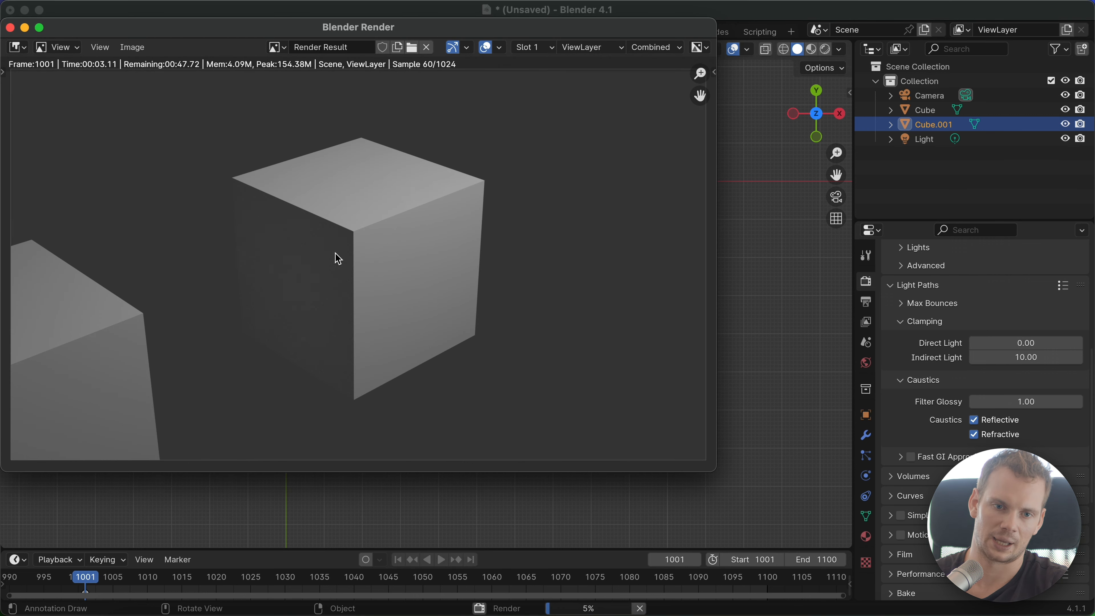
click(9, 28)
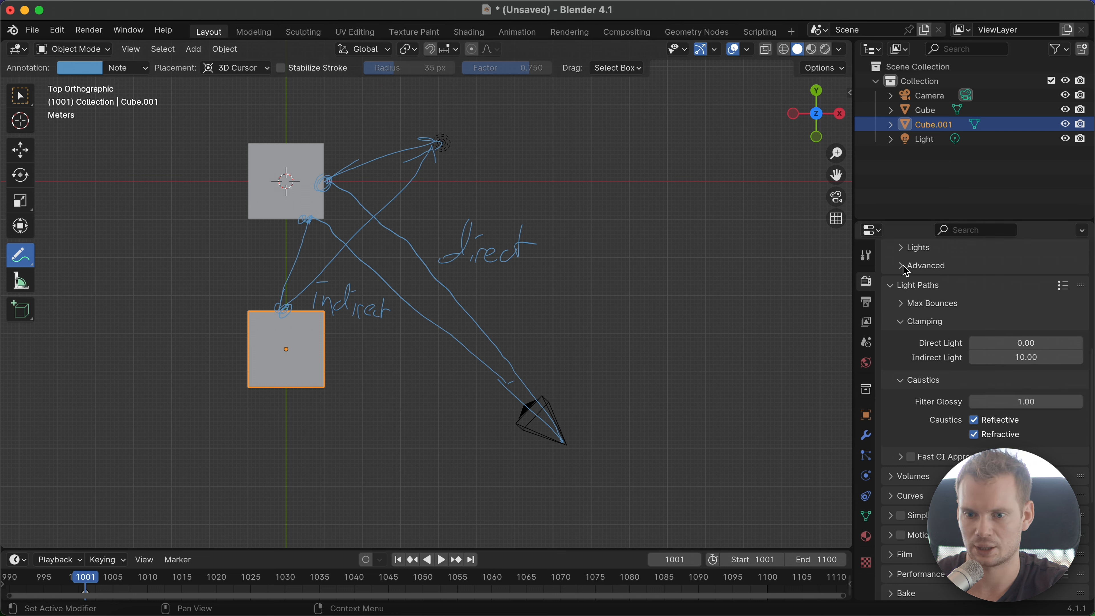
click(865, 536)
click(866, 364)
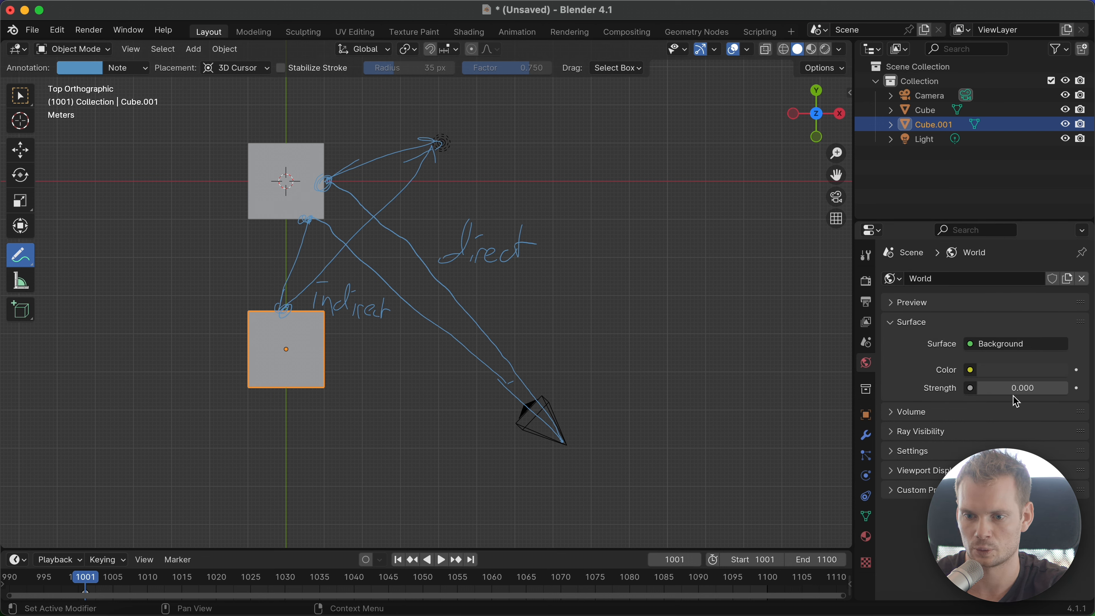
Delete the duplicated cube from the scene.
key(x)
click(304, 346)
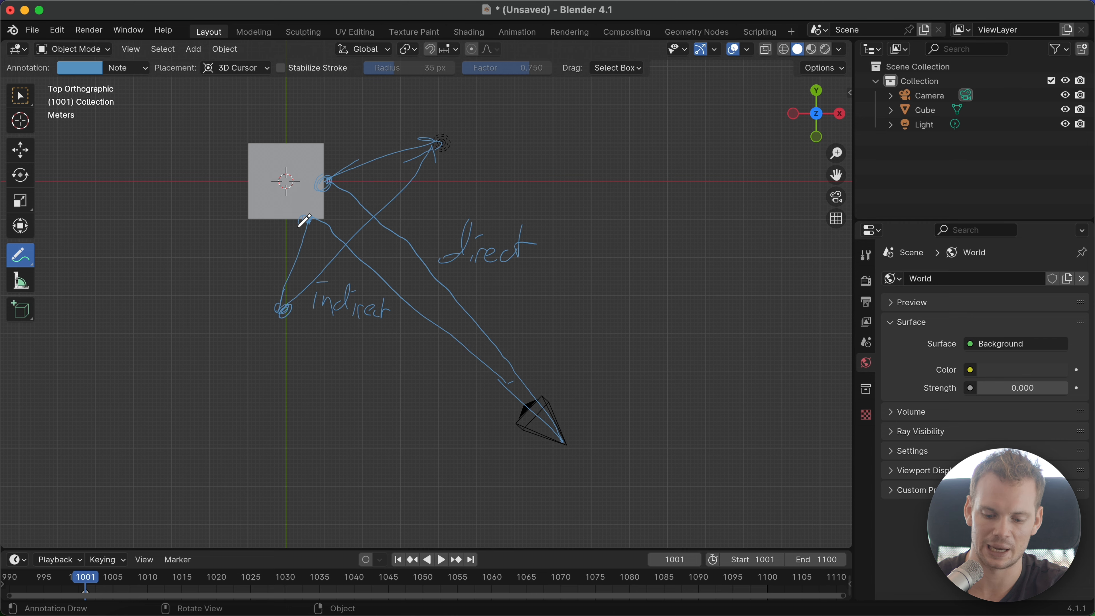
Test-render the single-cube scene through the camera, stop the render early and close its result.
key(KP_0)
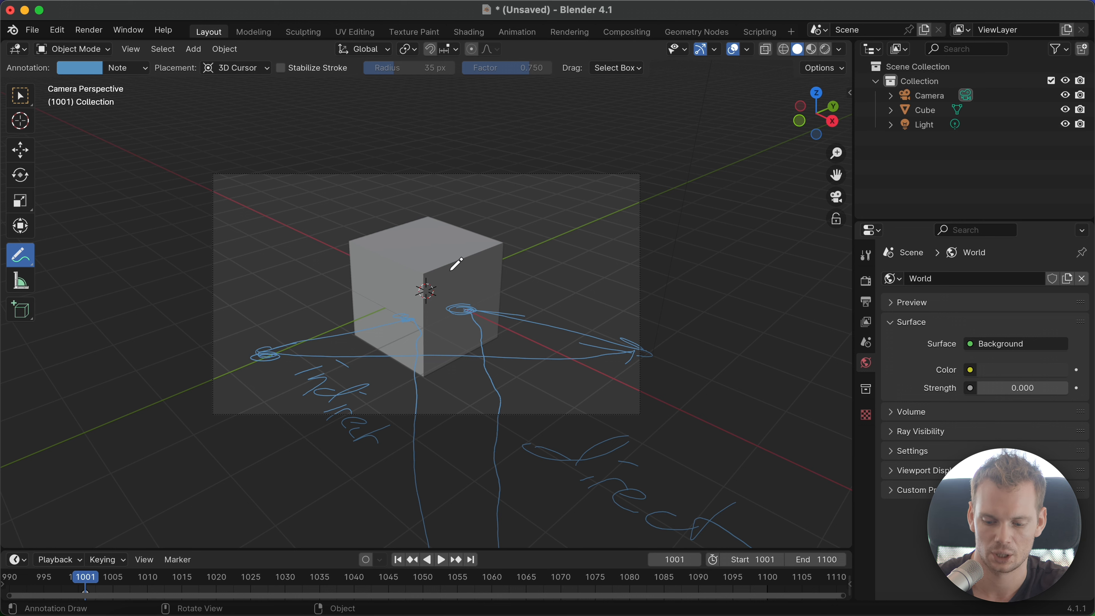
key(F12)
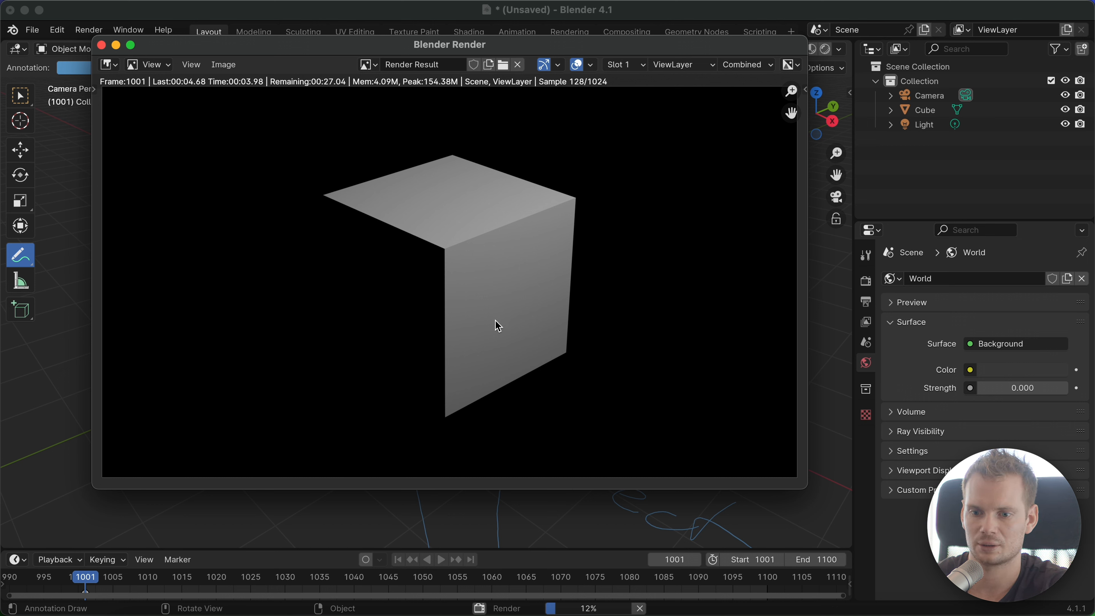
key(Escape)
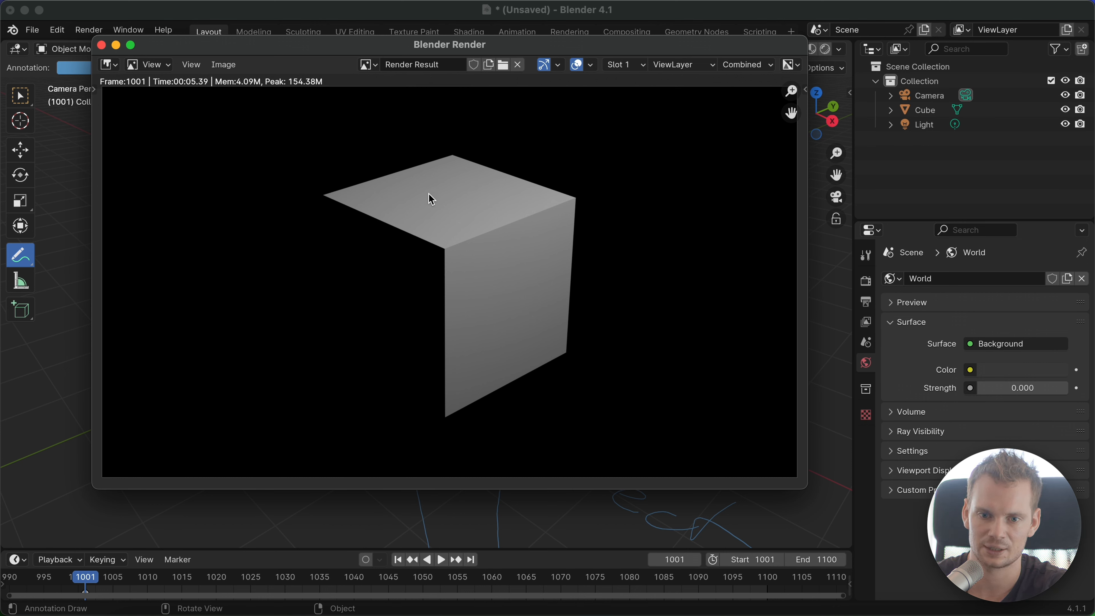
click(100, 45)
Show the viewport in rendered shading and bring up the Cycles light path clamping settings.
click(825, 50)
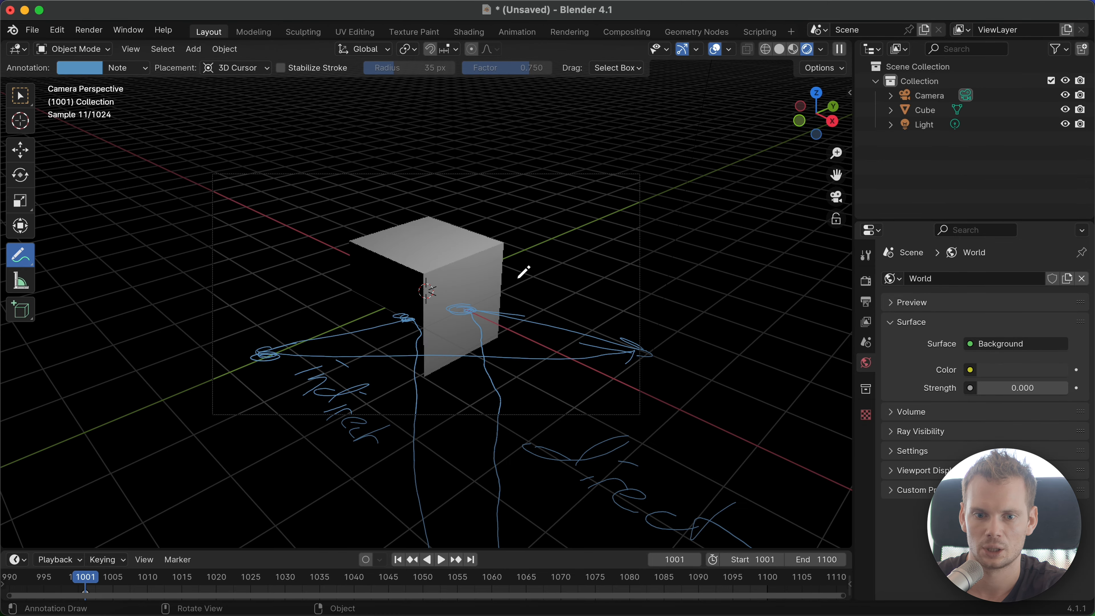
scroll(522, 269, up, 2)
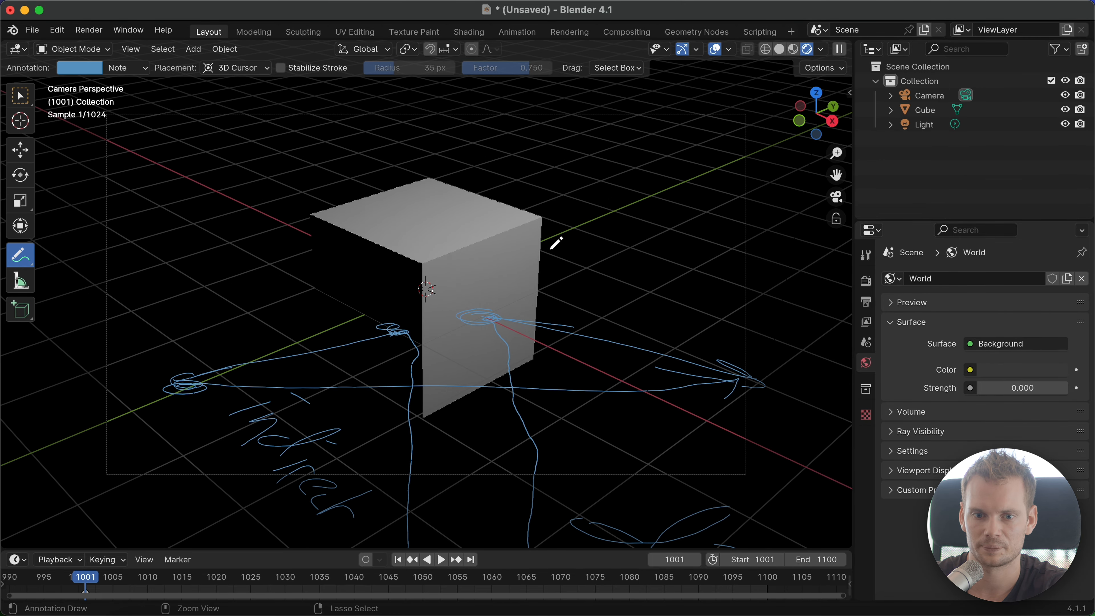
click(865, 281)
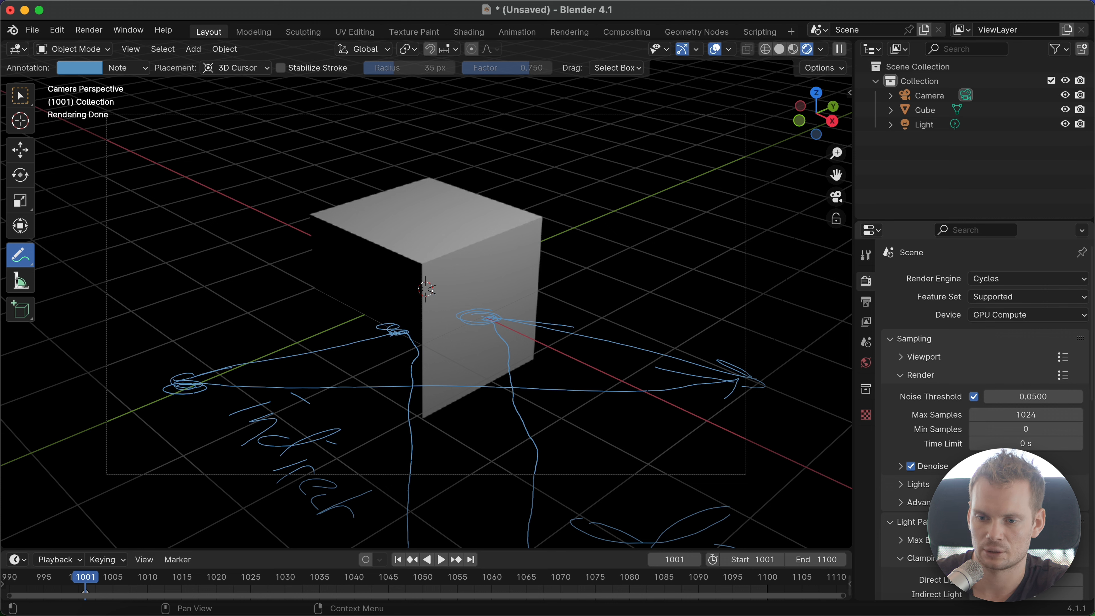
scroll(1043, 429, down, 3)
scroll(1027, 367, down, 7)
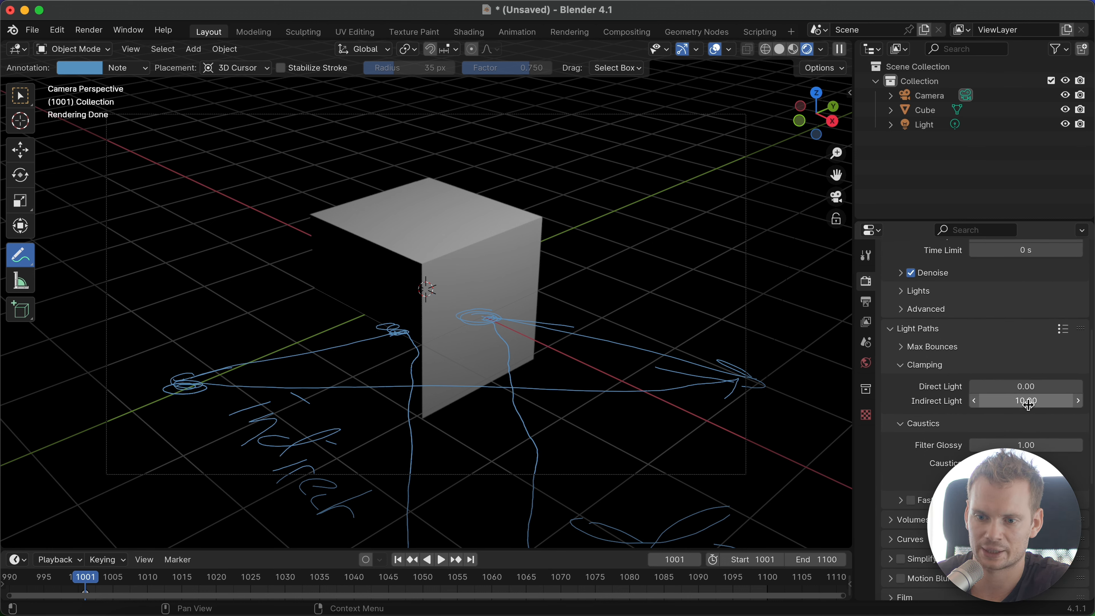
Set the indirect light clamp to 8.77 and try several direct light clamp values, including 2.02 and 0.55, on the cube.
drag(1035, 401, 1018, 385)
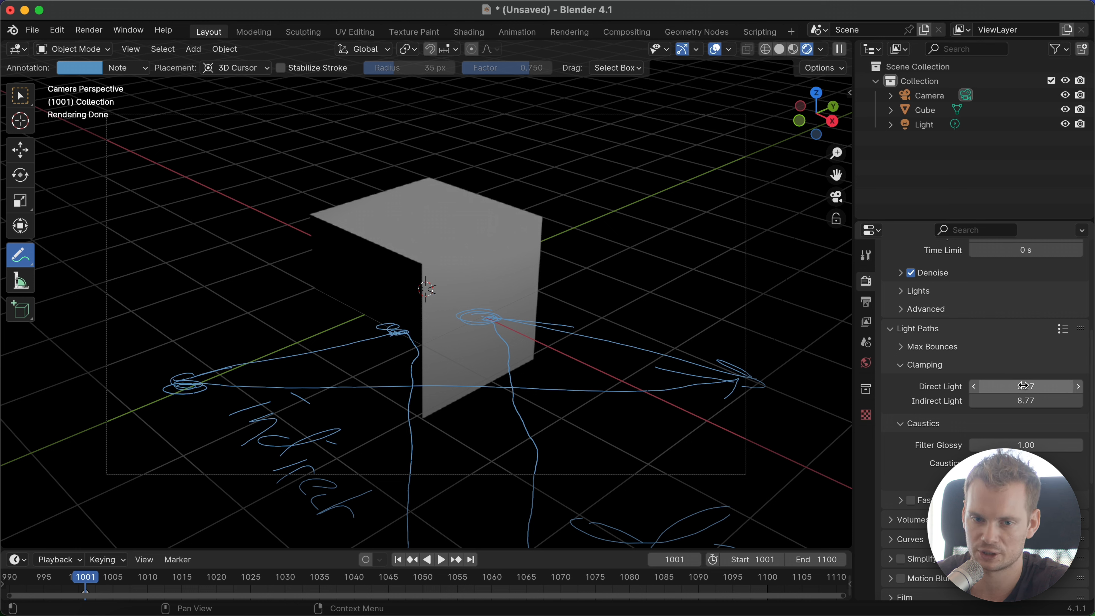
drag(1023, 386, 1066, 384)
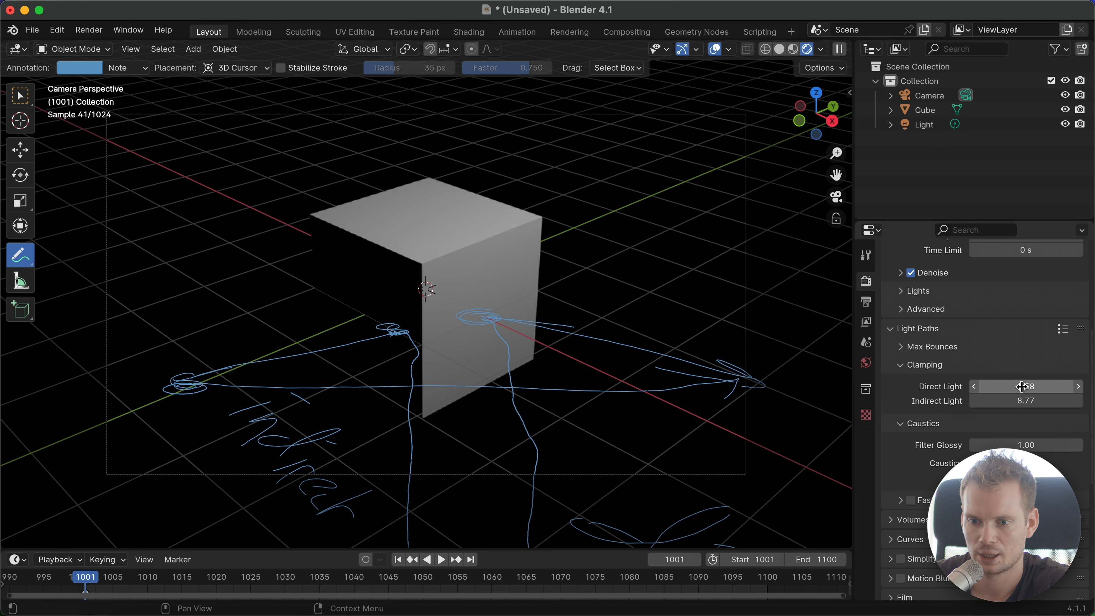
click(1024, 385)
click(1033, 368)
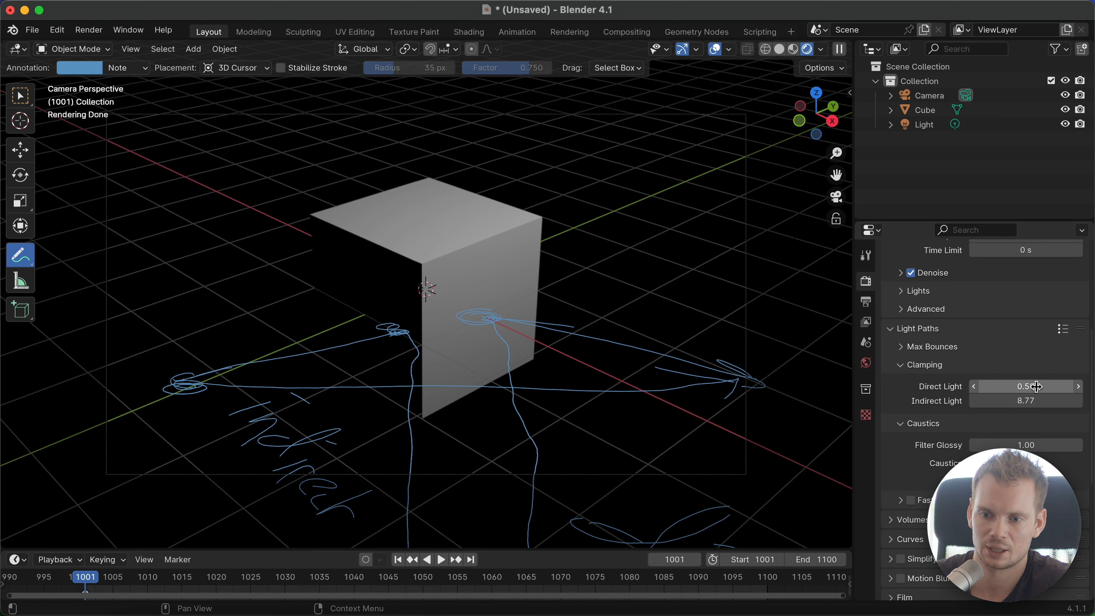
drag(1023, 386, 1046, 387)
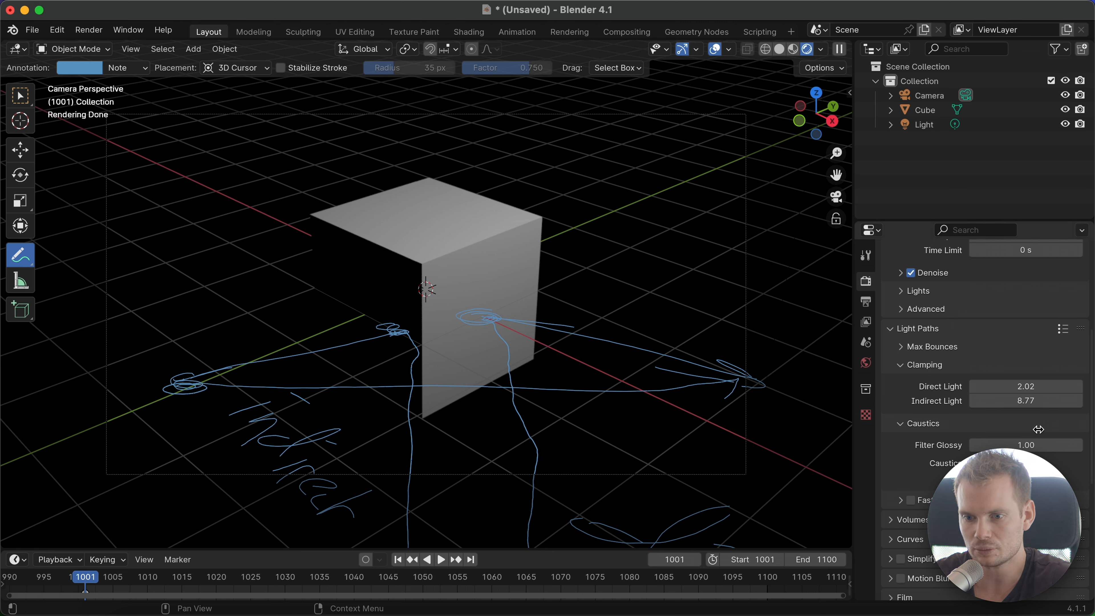
drag(1030, 387, 1003, 388)
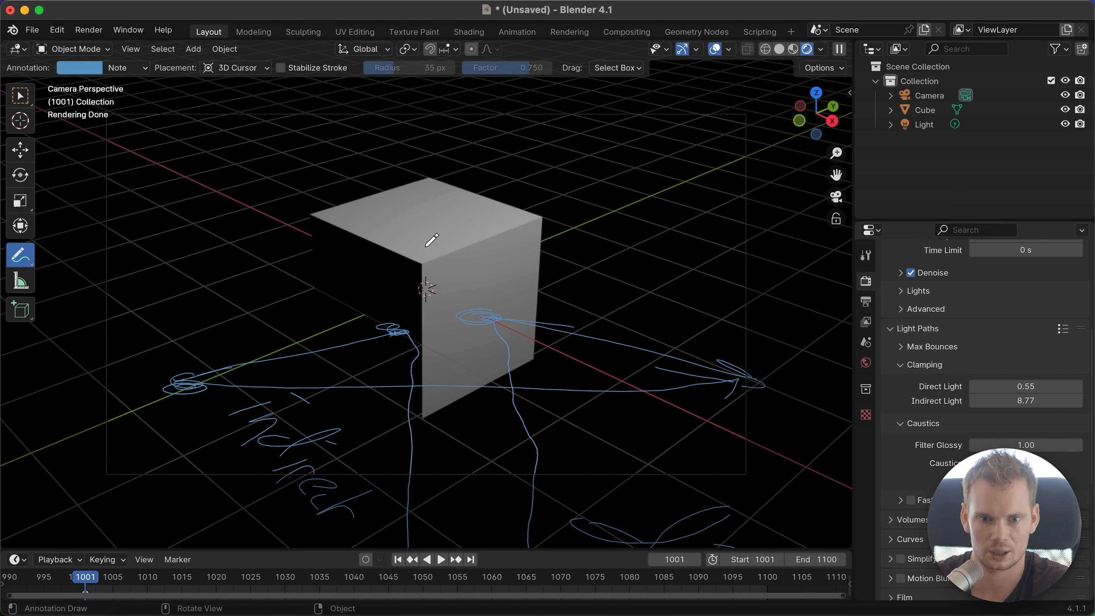
Duplicate the cube with the Select Box tool active and place the copy about 3.3 m away along negative Y.
click(21, 98)
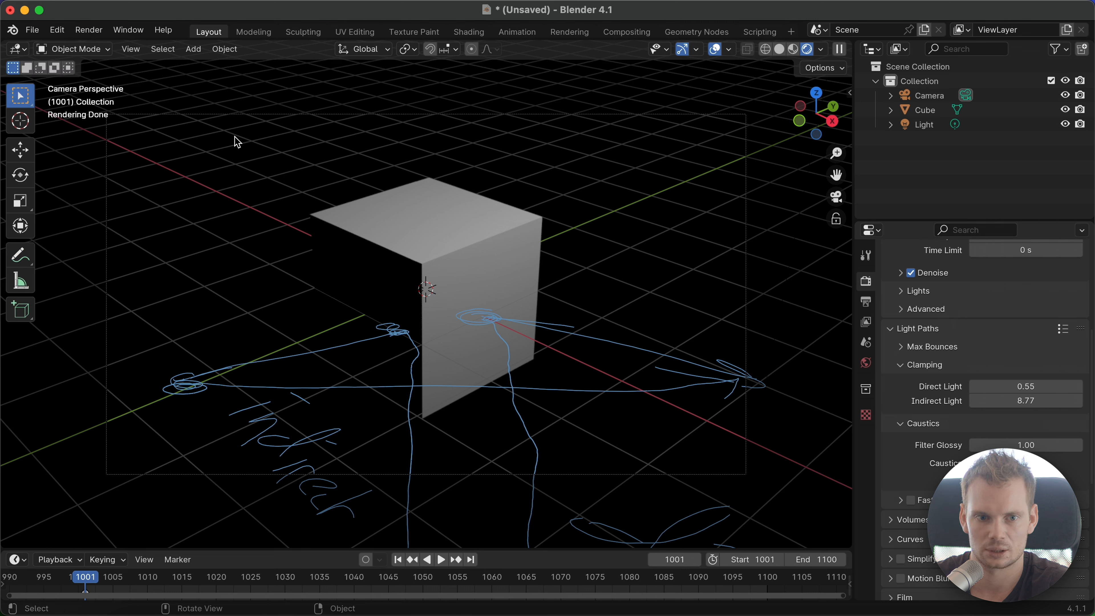
click(500, 278)
key(shift+d)
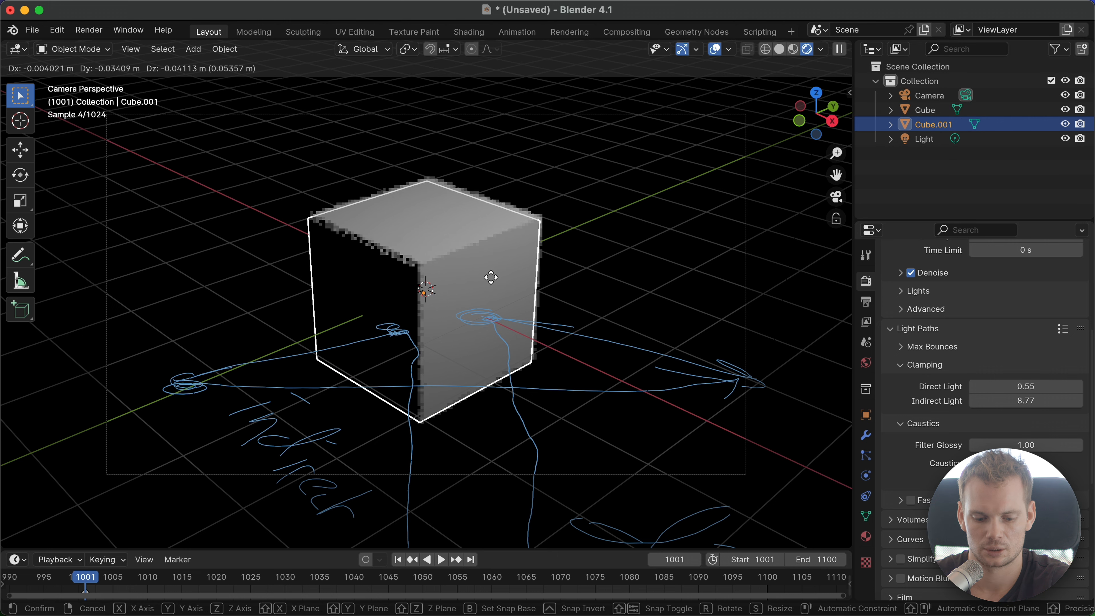
key(y)
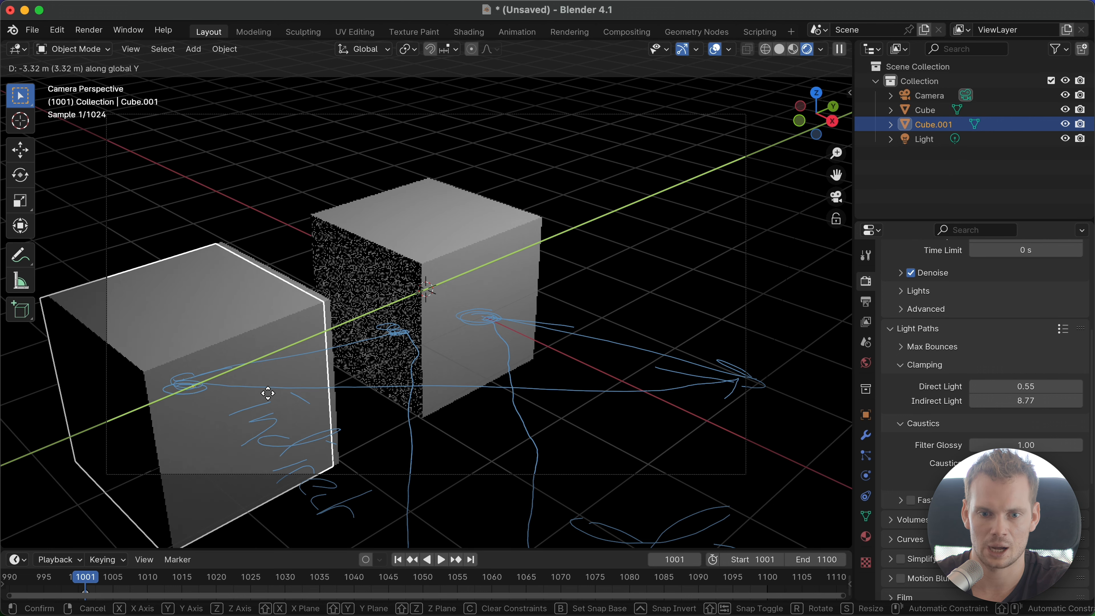
click(269, 391)
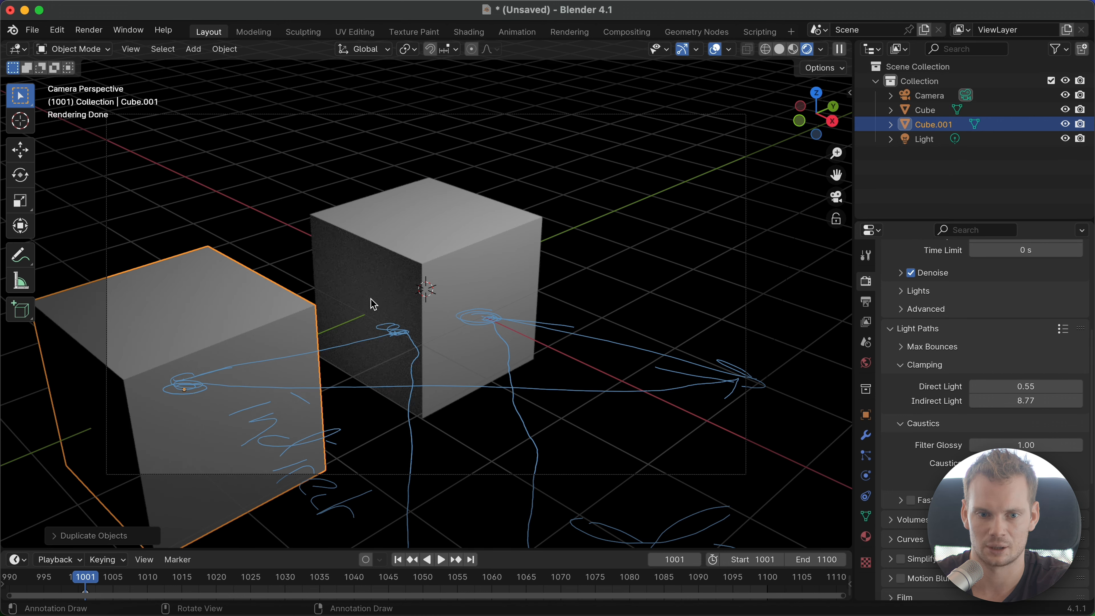
Set the direct light clamp to 0.01 and select the original cube.
mouse_move(1030, 386)
mouse_down()
mouse_move(1015, 382)
mouse_move(1032, 386)
mouse_up()
click(1032, 387)
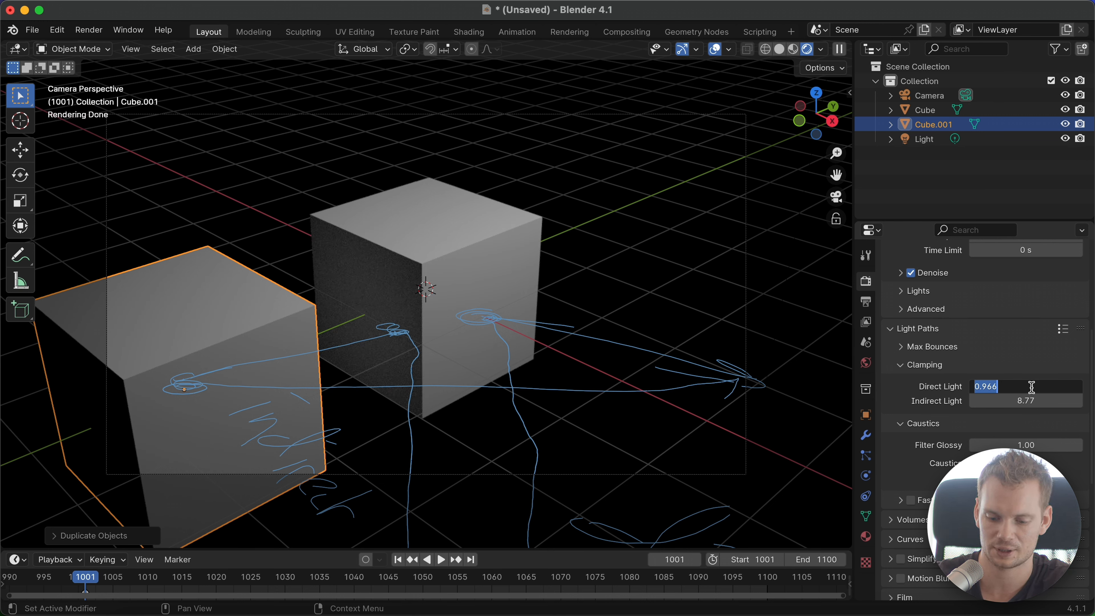
text(0.1)
key(Return)
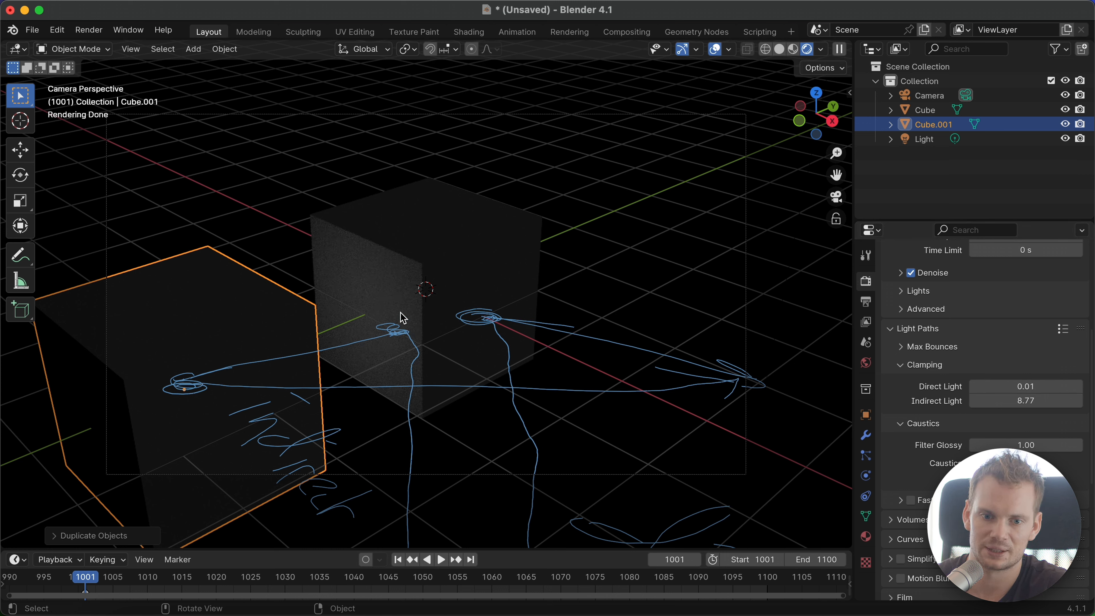
click(368, 303)
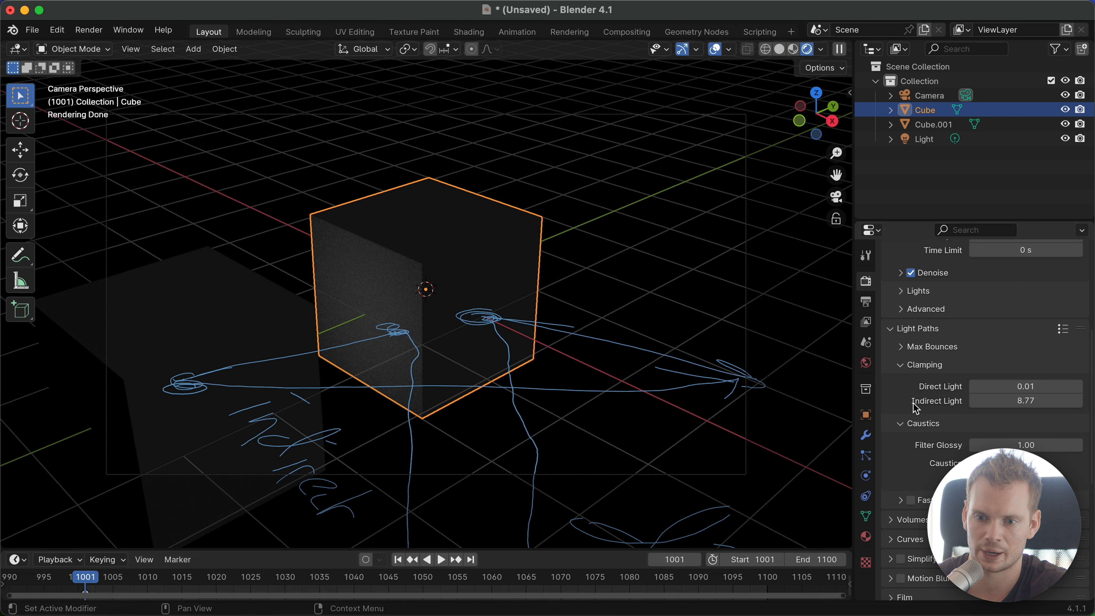
Try an indirect light clamp of 0, and set it to 0.01 instead.
click(1030, 402)
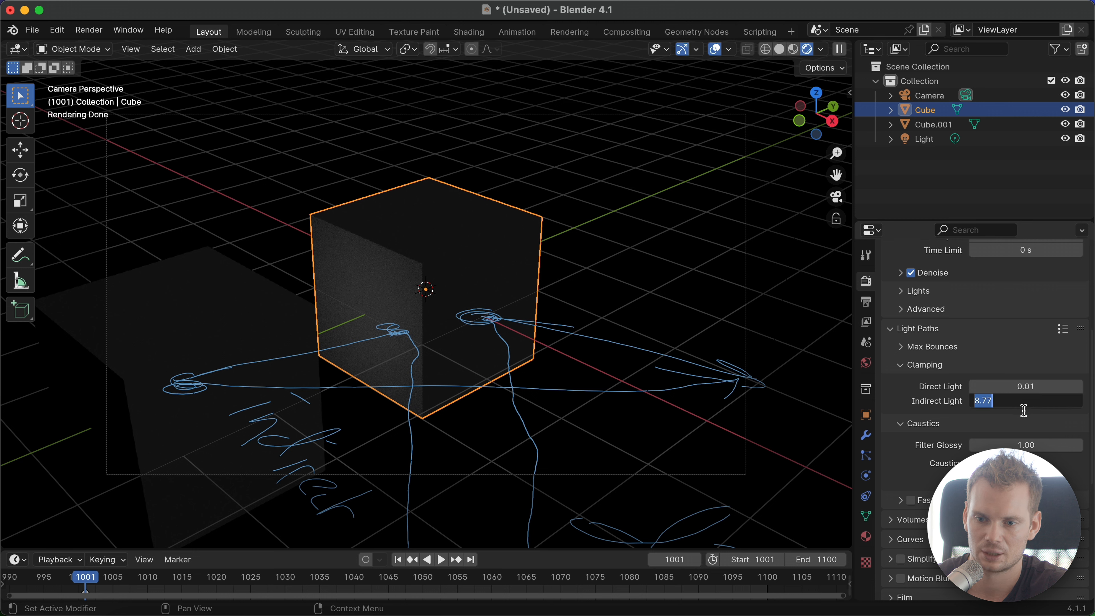
click(1030, 403)
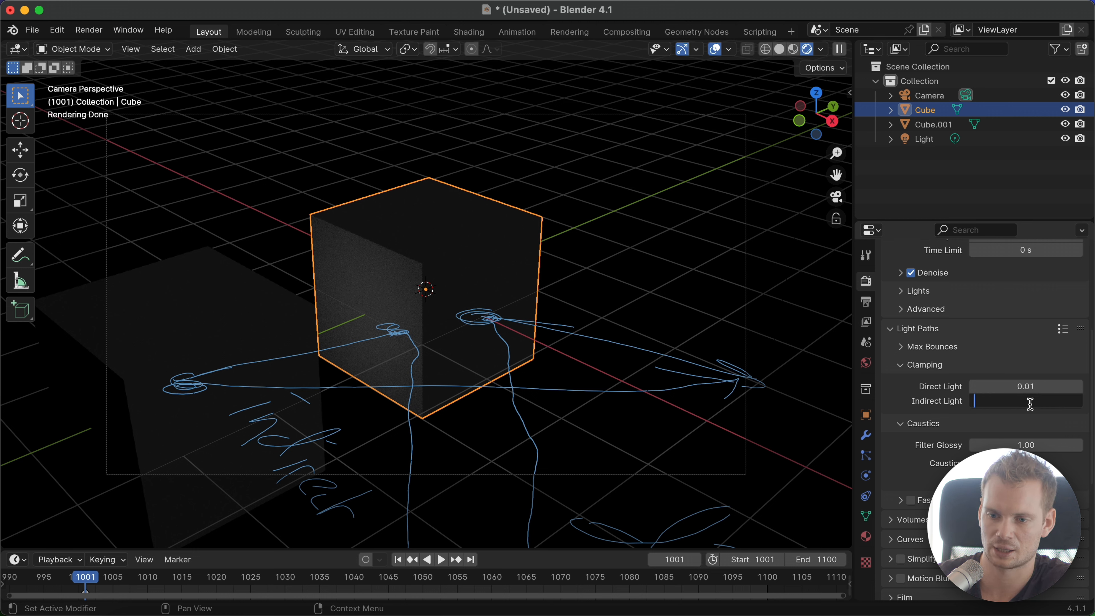
text(0)
key(Return)
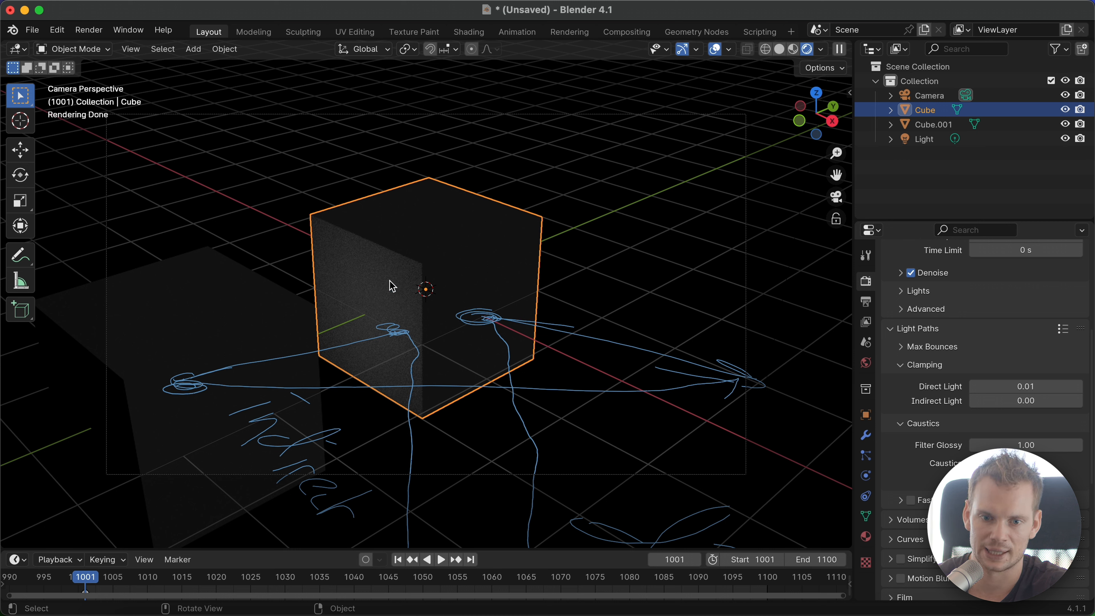
click(1047, 399)
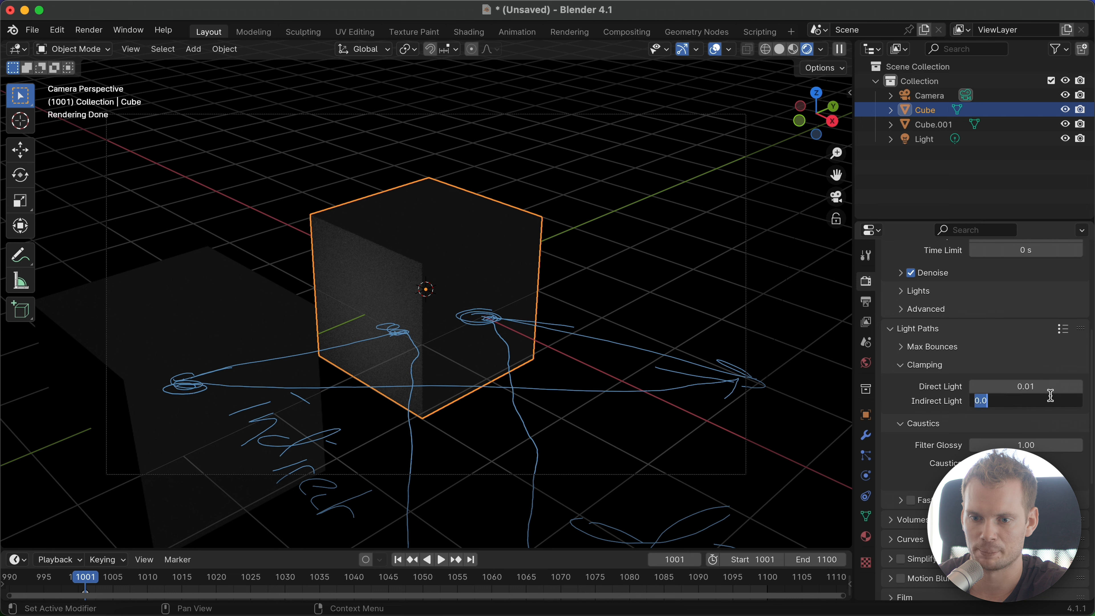
text(0.0)
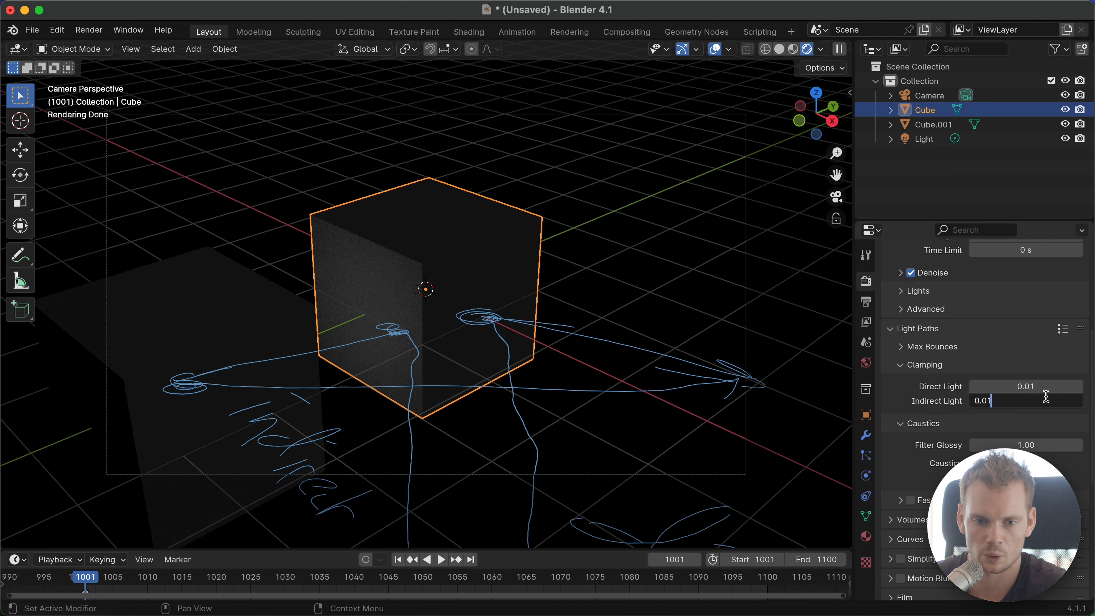
text(1)
key(Return)
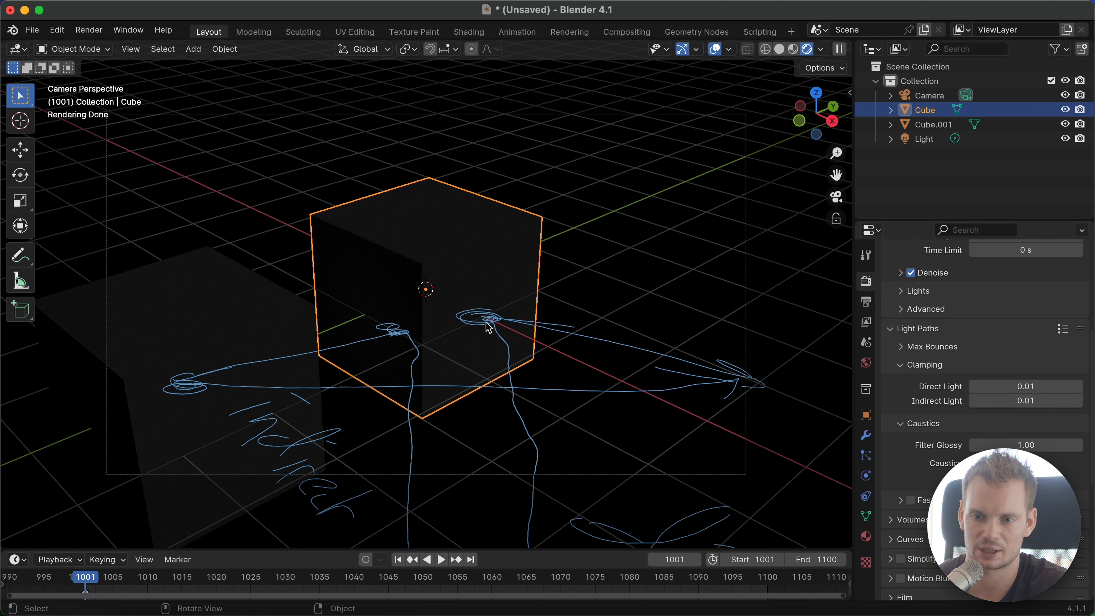
Set the direct light clamp to 0 and the indirect light clamp to 0.1.
drag(1030, 385, 995, 382)
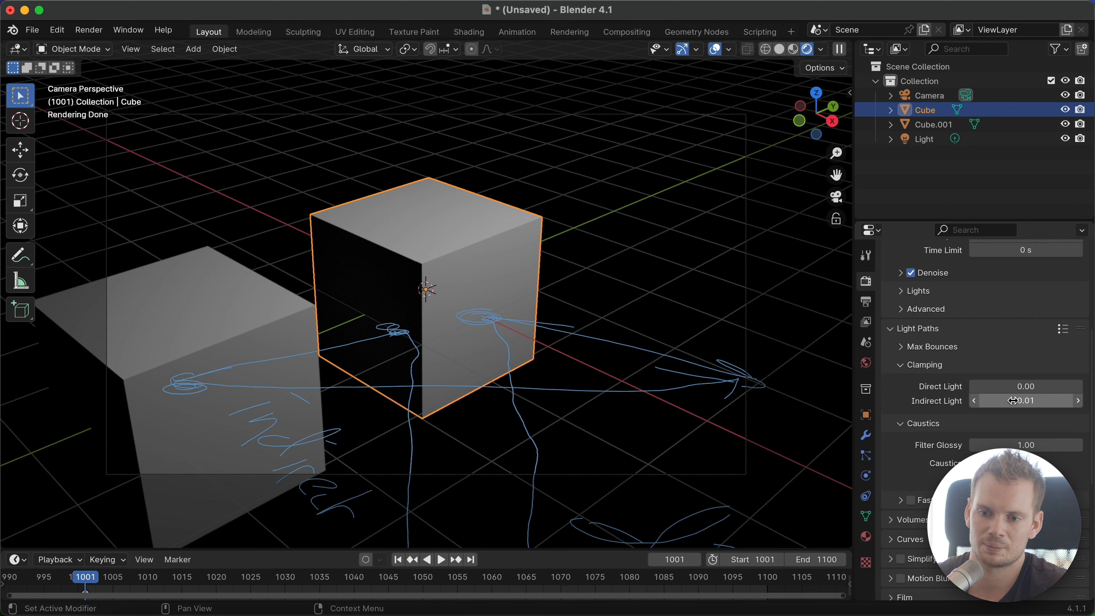
drag(1014, 401, 1020, 402)
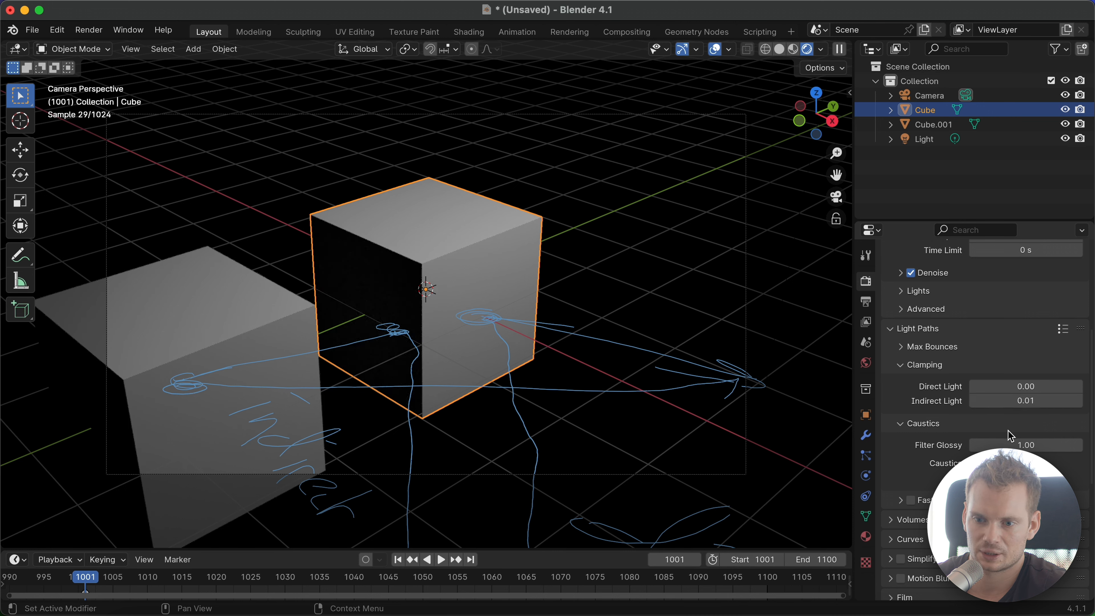
click(1034, 402)
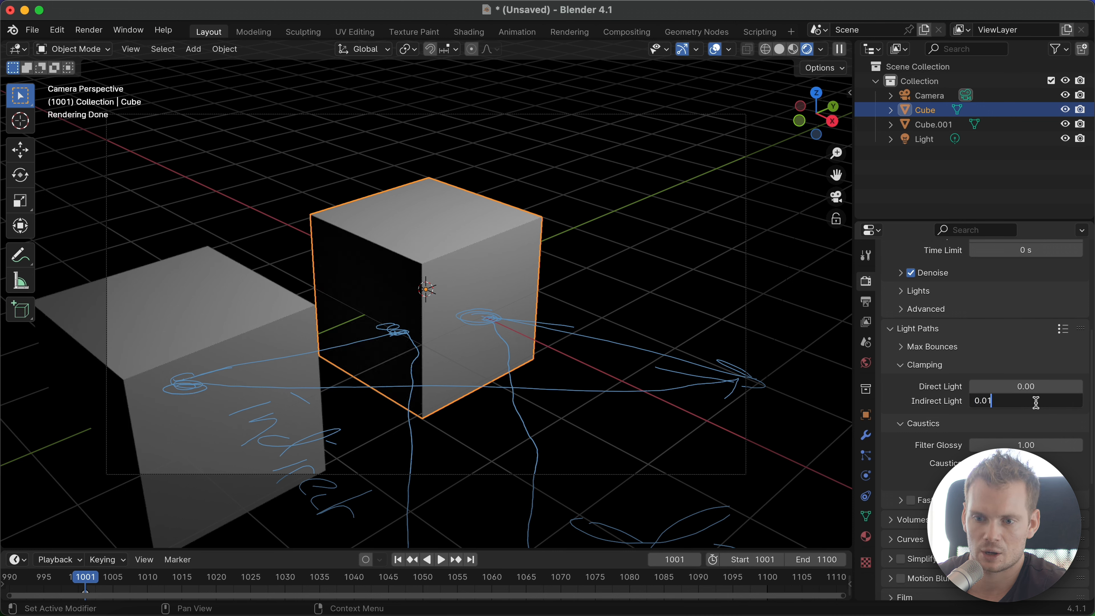
key(Return)
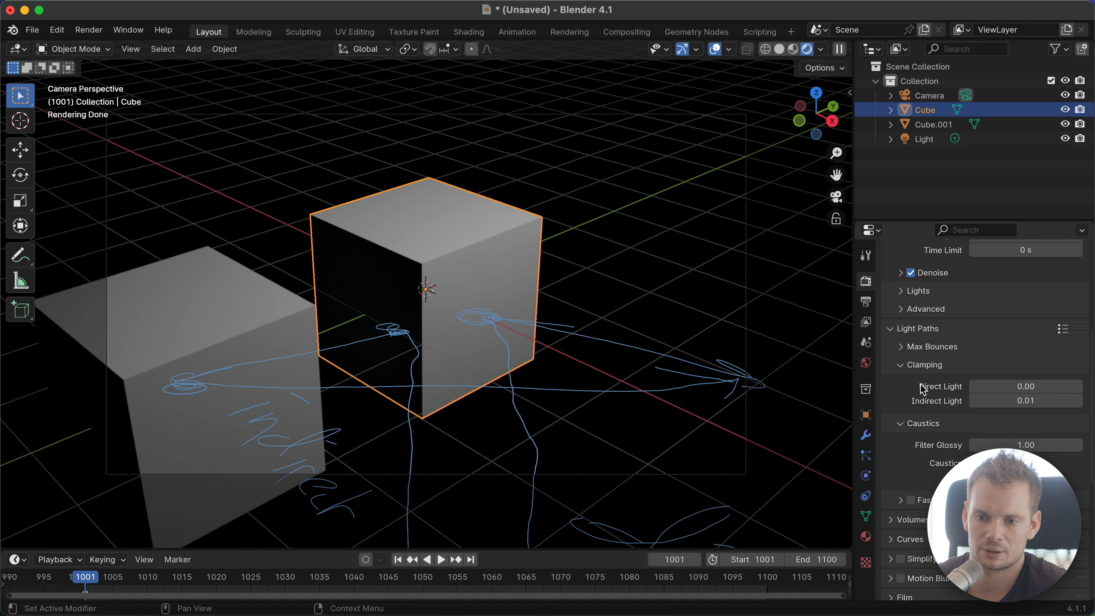
click(1034, 401)
click(1035, 399)
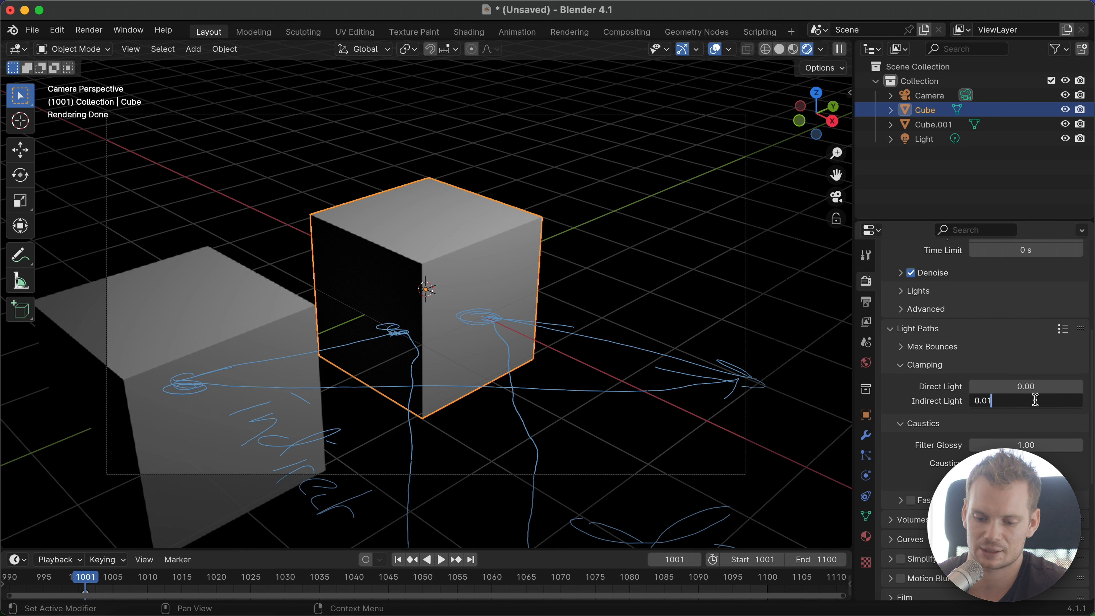
text(1)
key(Return)
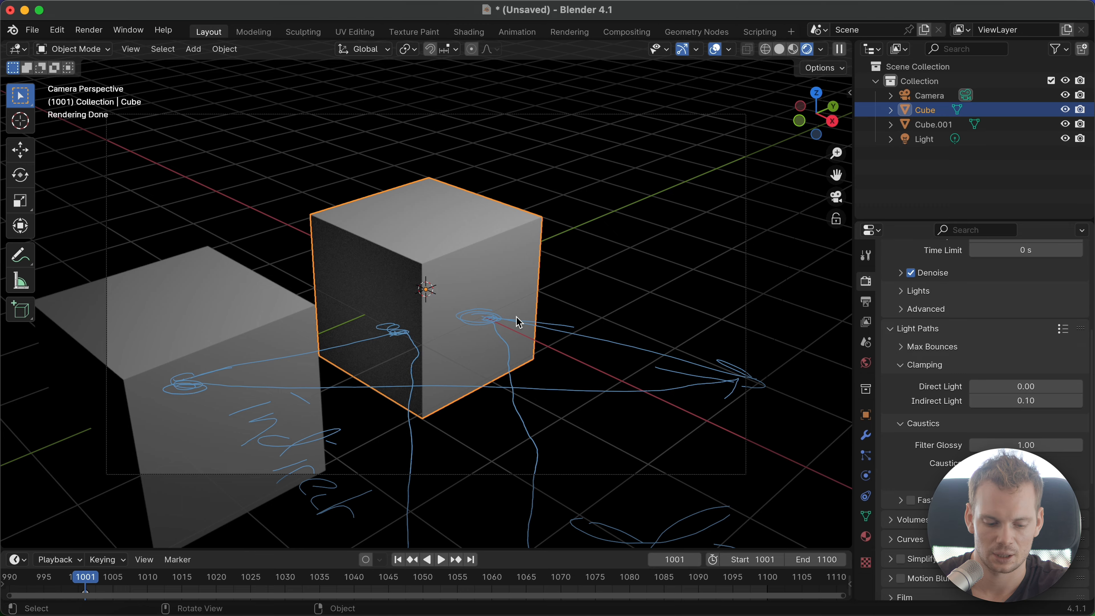
Delete all objects in the scene, including both cubes, the camera and the light.
key(a)
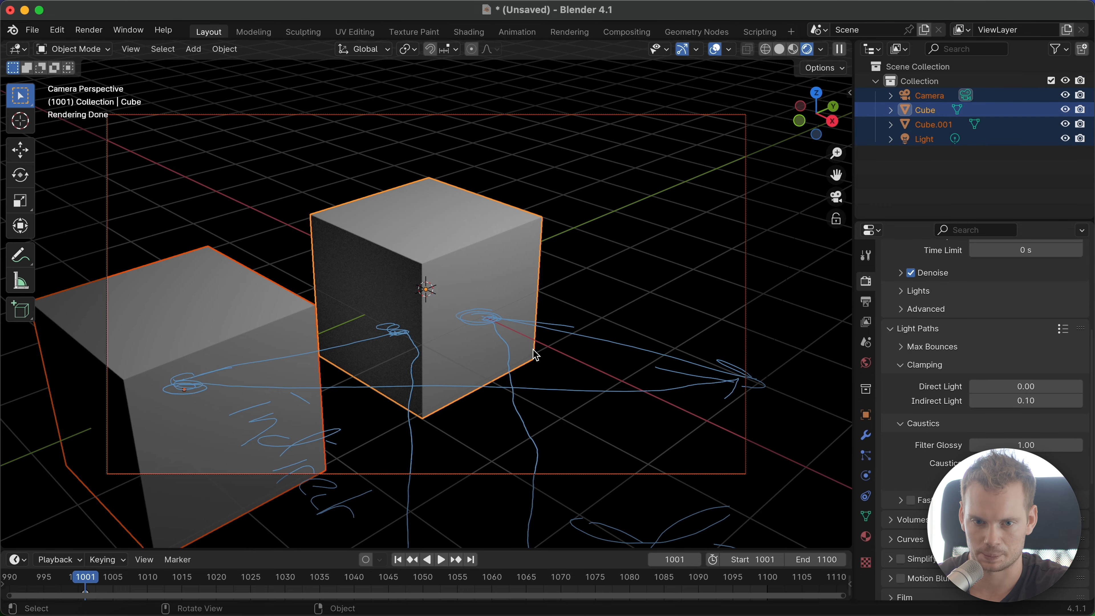
key(x)
click(532, 345)
Switch the viewport to solid shading and hide the existing annotation layer Note.
middle_drag(610, 284, 689, 368)
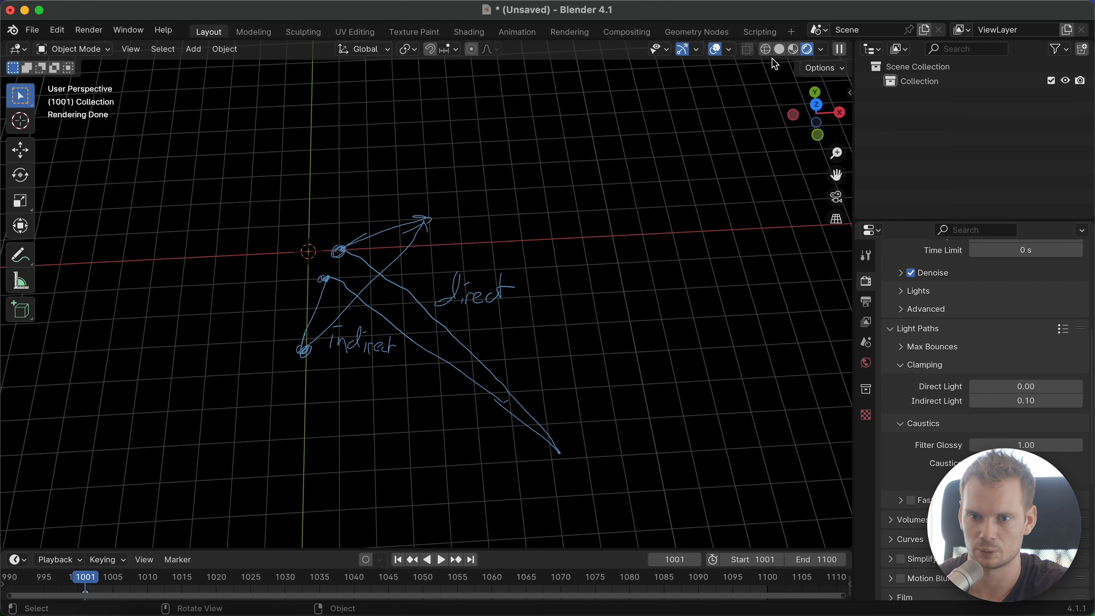
click(780, 49)
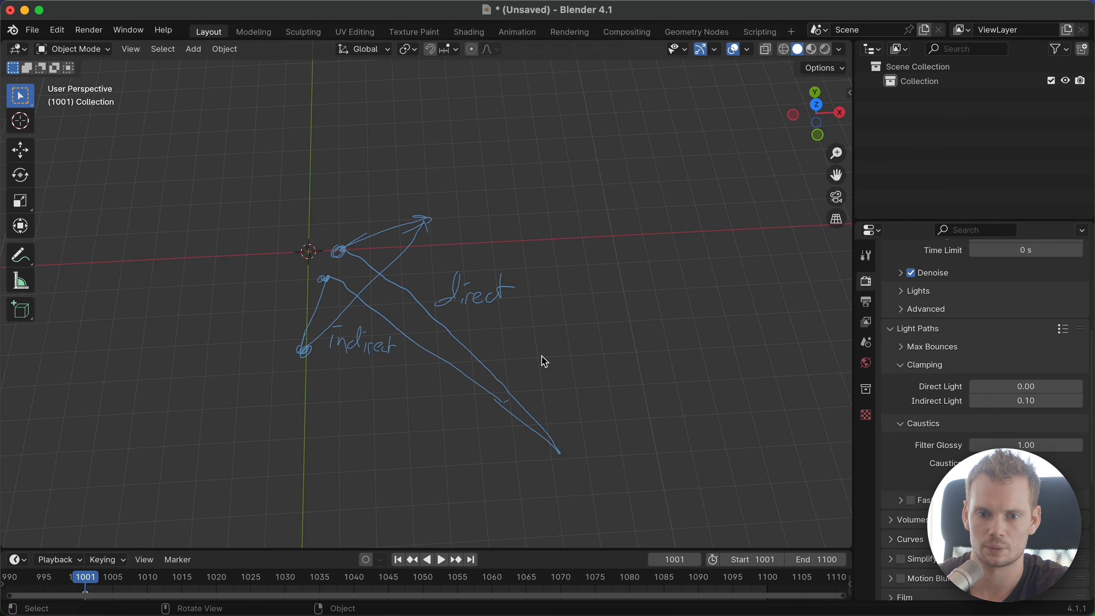
key(n)
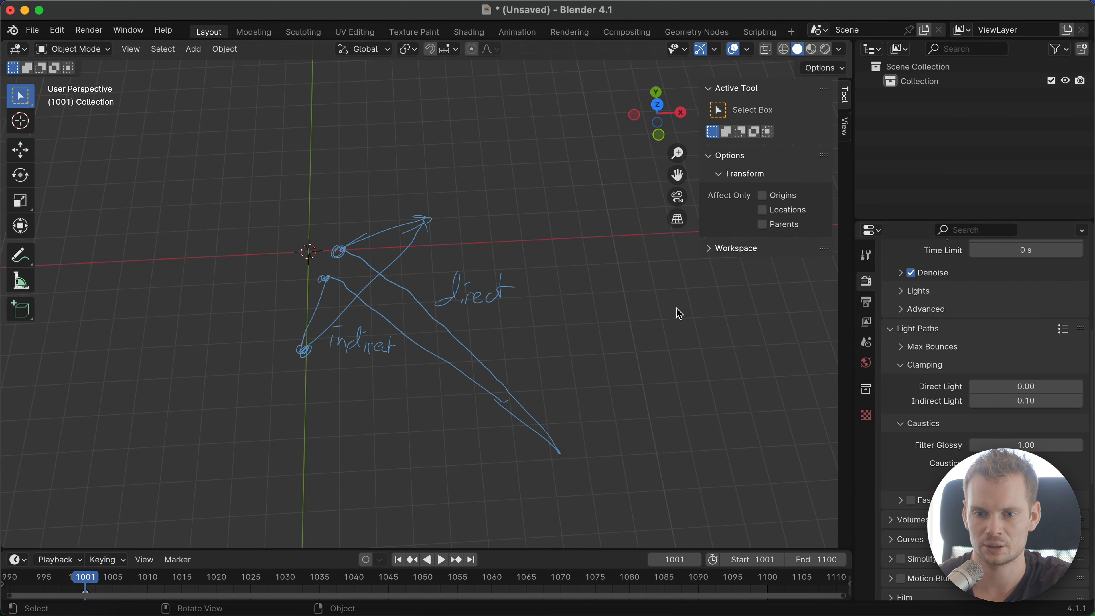
click(846, 127)
click(774, 482)
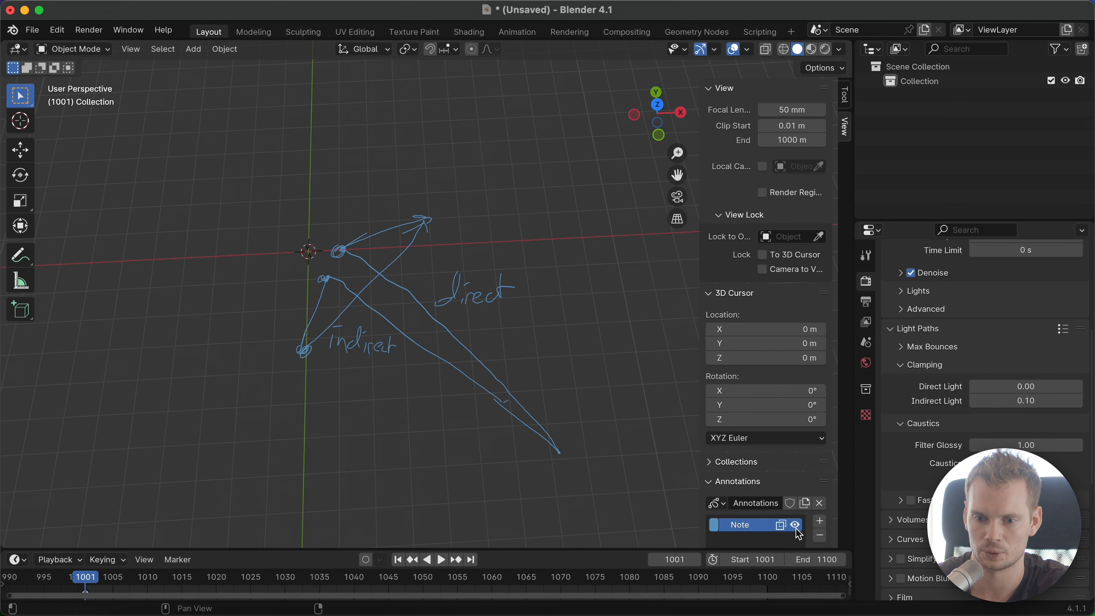
click(796, 525)
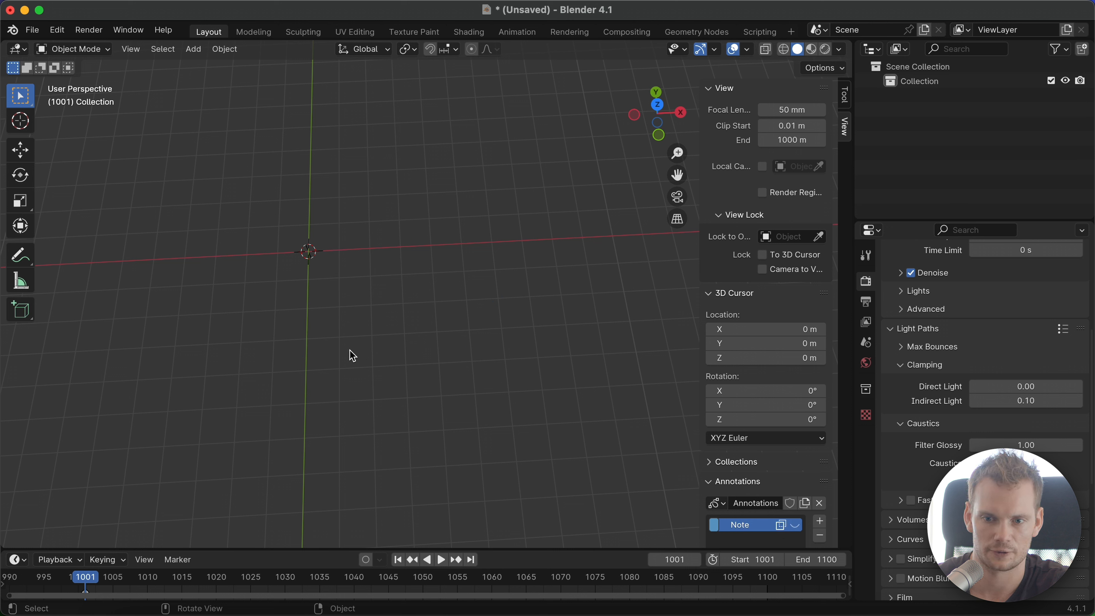
Add a new annotation layer and handwrite "1 pixel" above the origin in top orthographic view.
click(820, 521)
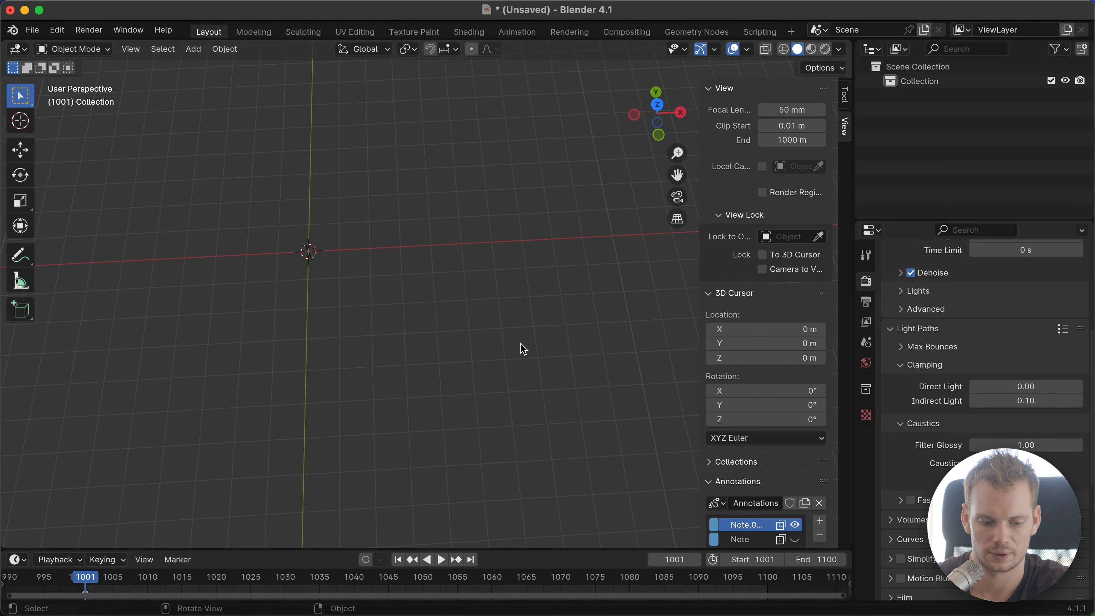
key(KP_7)
shift+middle_drag(410, 207, 328, 481)
key(n)
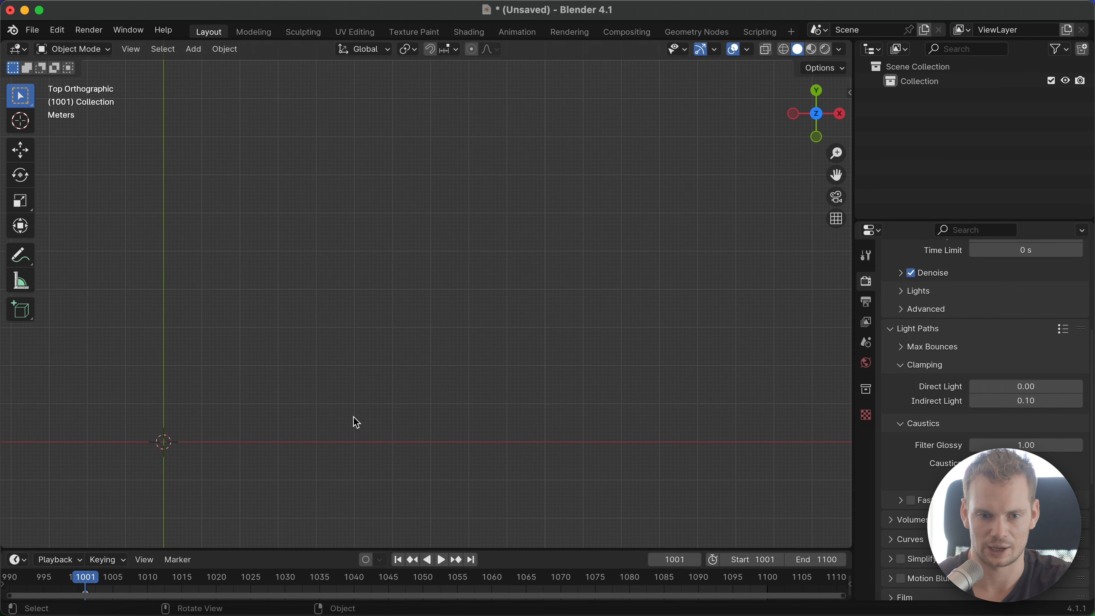
shift+middle_drag(323, 386, 430, 313)
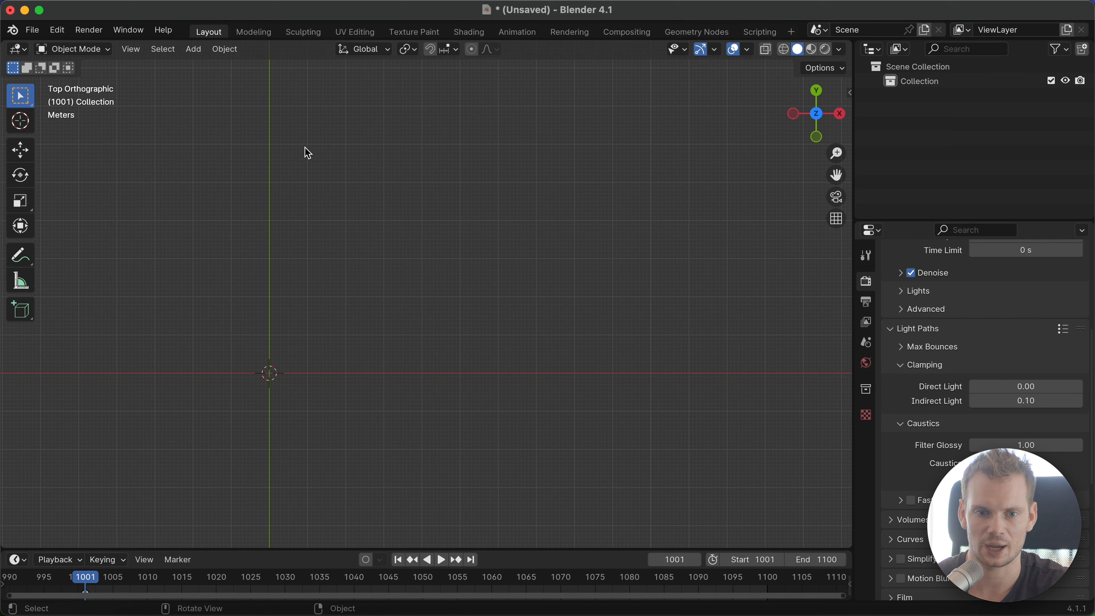
shift+middle_drag(378, 204, 369, 310)
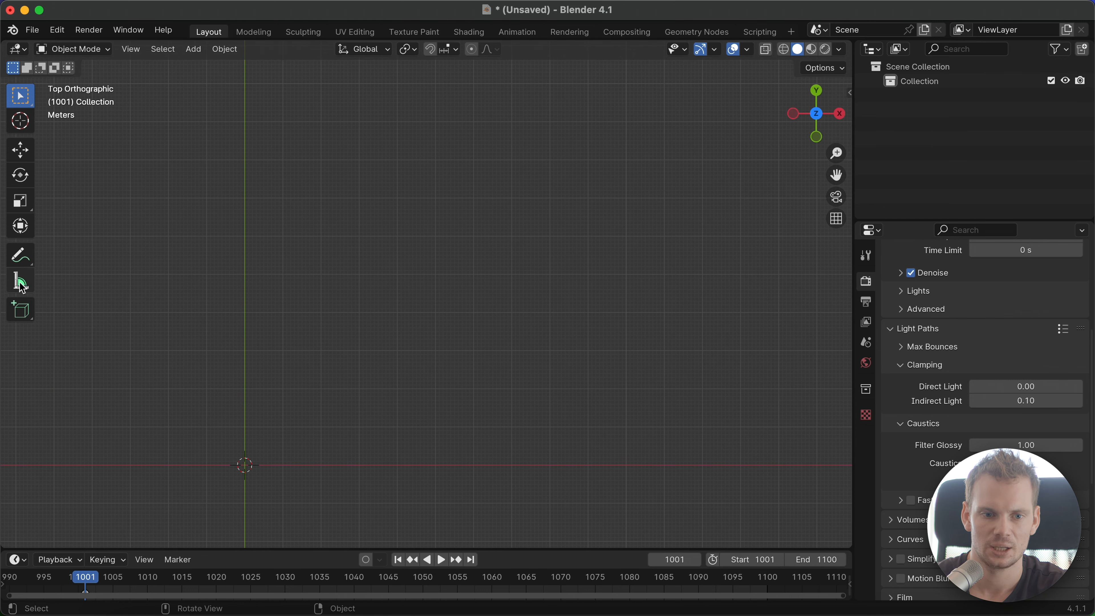
click(29, 252)
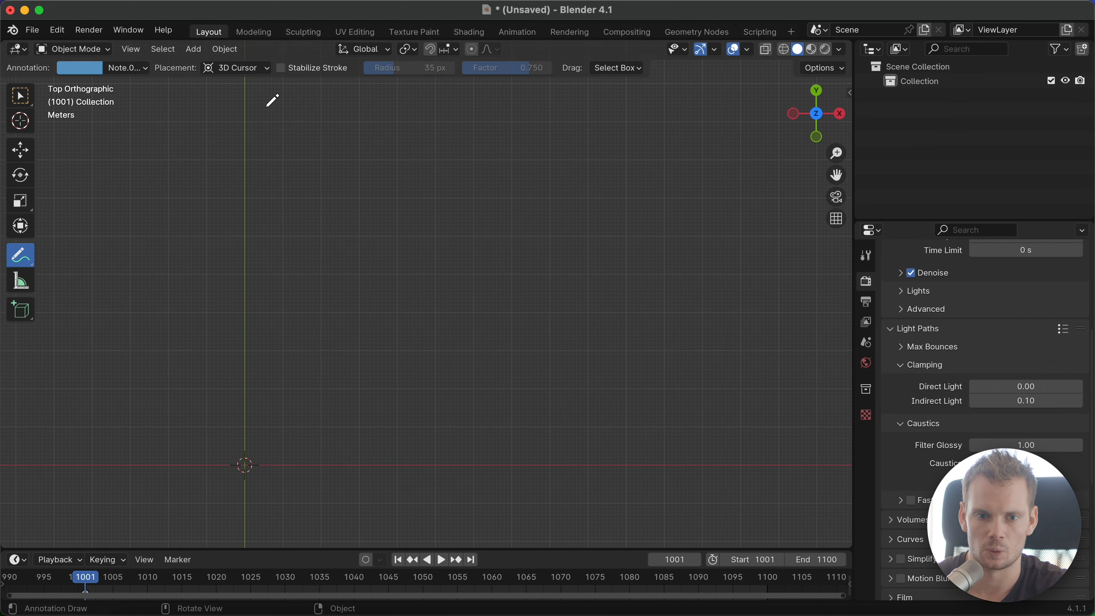
mouse_move(266, 105)
mouse_down()
mouse_move(263, 119)
mouse_move(301, 121)
mouse_up()
drag(312, 108, 319, 121)
mouse_move(320, 109)
mouse_down()
mouse_move(313, 123)
mouse_move(344, 120)
mouse_move(312, 101)
mouse_up()
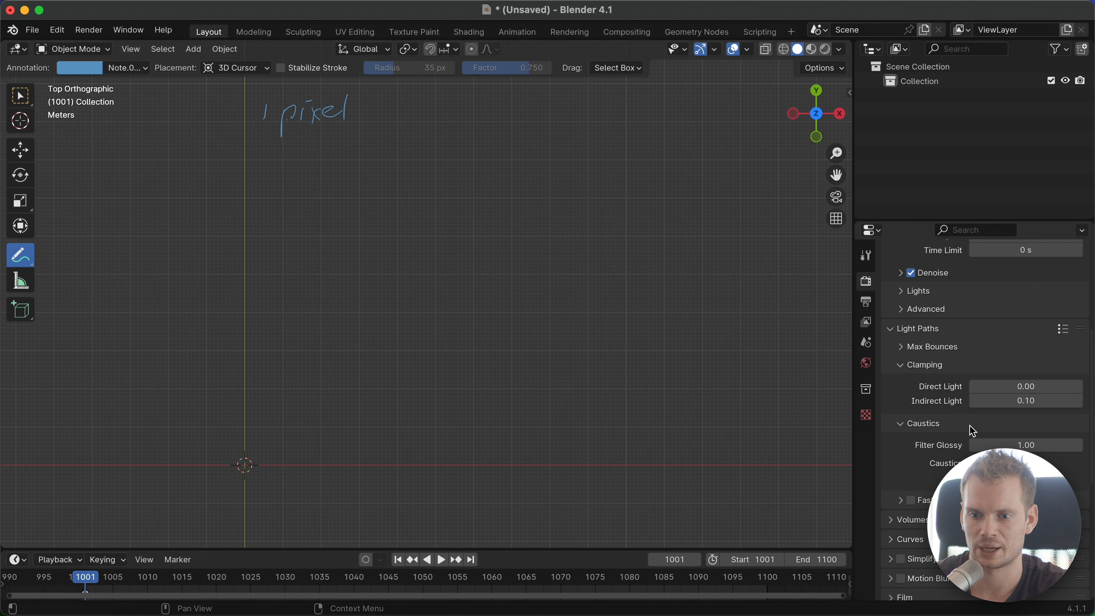
Disable the noise threshold in the render sampling settings.
scroll(948, 335, up, 5)
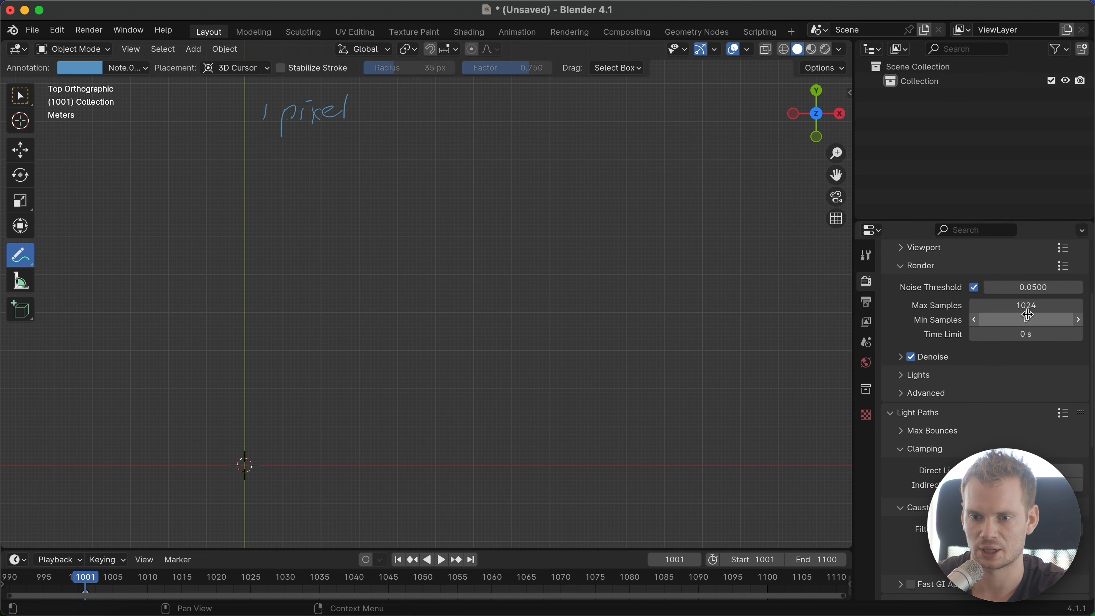
click(974, 287)
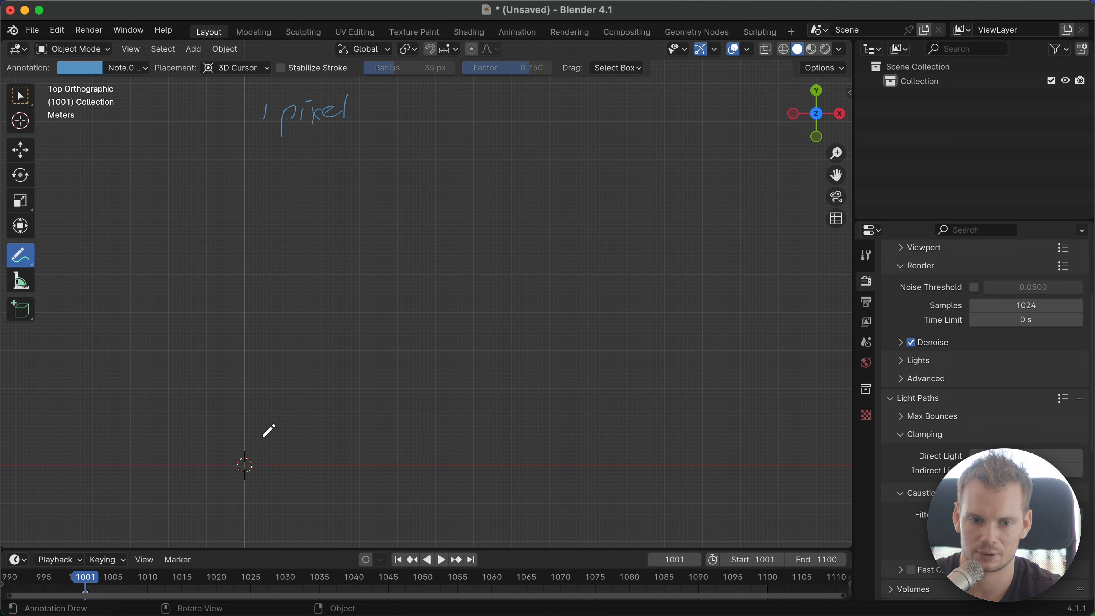
Annotate the chart axes with "samples" and a rightward arrow below, and "brightness" beside an upward arrow.
mouse_move(290, 503)
mouse_down()
mouse_move(330, 485)
mouse_move(374, 503)
mouse_move(410, 489)
mouse_move(470, 492)
mouse_move(471, 504)
mouse_up()
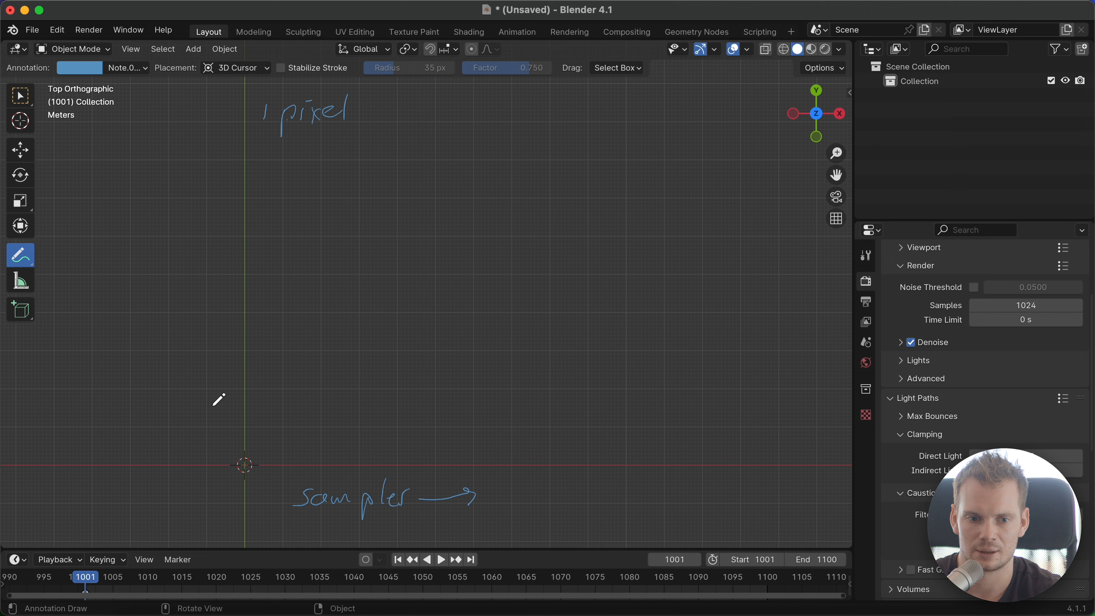
mouse_move(213, 406)
mouse_down()
mouse_move(214, 253)
mouse_move(219, 274)
mouse_up()
mouse_move(108, 284)
mouse_down()
mouse_move(127, 317)
mouse_move(176, 313)
mouse_move(180, 301)
mouse_move(179, 312)
mouse_up()
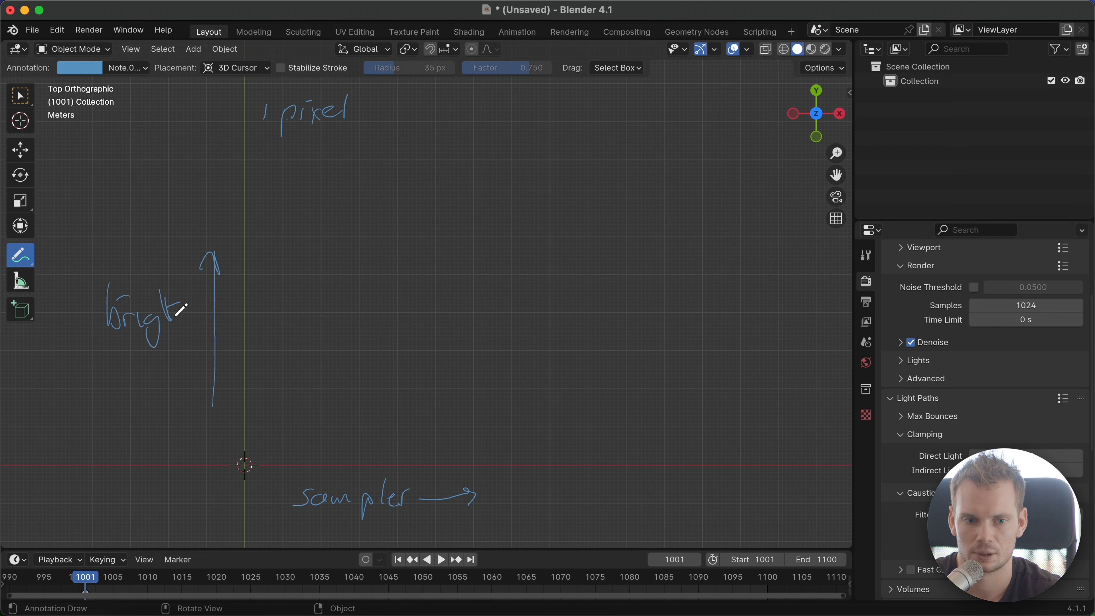
mouse_move(114, 353)
mouse_down()
mouse_move(151, 335)
mouse_move(161, 343)
mouse_up()
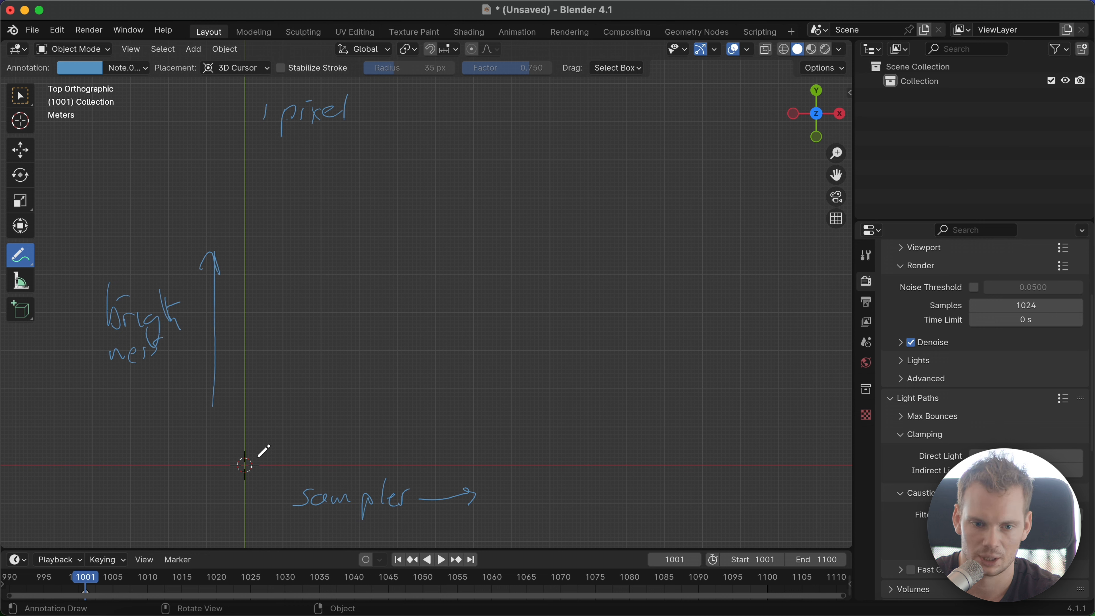
Sketch three sample bars of different heights and a dashed line labelled "final avg" to their right.
mouse_move(257, 460)
mouse_down()
mouse_move(257, 412)
mouse_move(270, 452)
mouse_move(294, 272)
mouse_move(316, 444)
mouse_move(346, 449)
mouse_move(350, 361)
mouse_move(354, 464)
mouse_up()
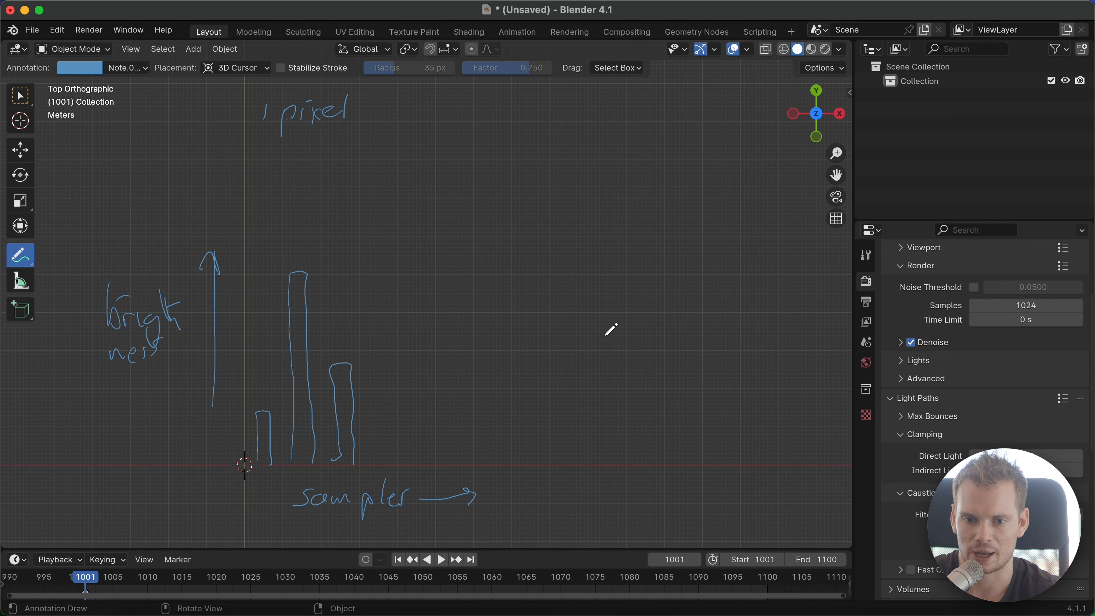
mouse_move(586, 335)
mouse_down()
mouse_move(719, 328)
mouse_move(723, 341)
mouse_move(759, 343)
mouse_move(778, 328)
mouse_move(748, 360)
mouse_up()
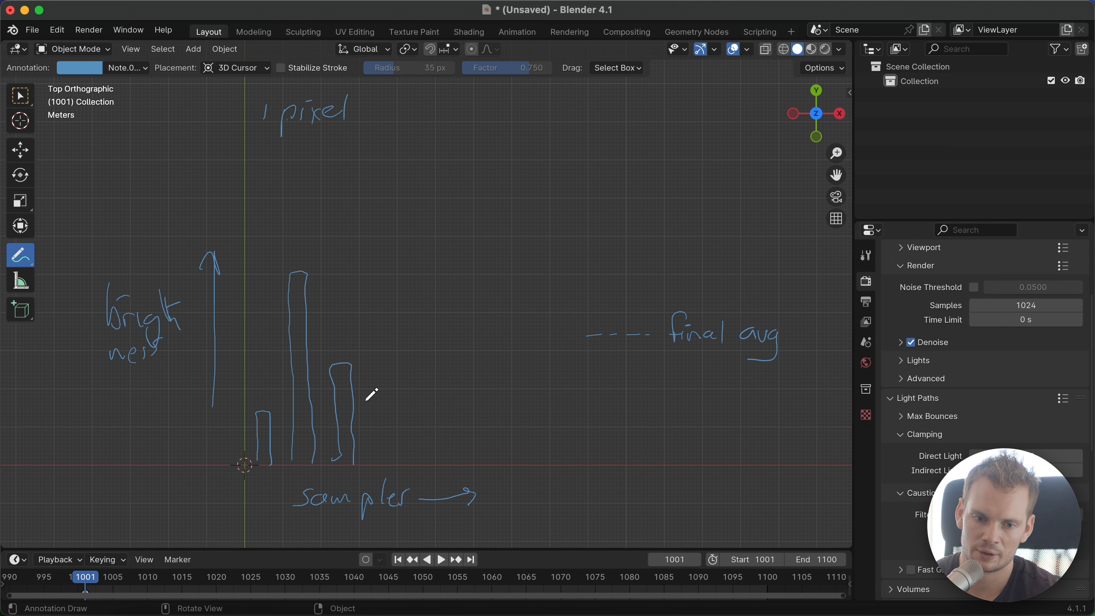
Sketch a very tall fourth sample bar, and an upward arrow from the dashed average to a raised average line.
drag(367, 456, 366, 466)
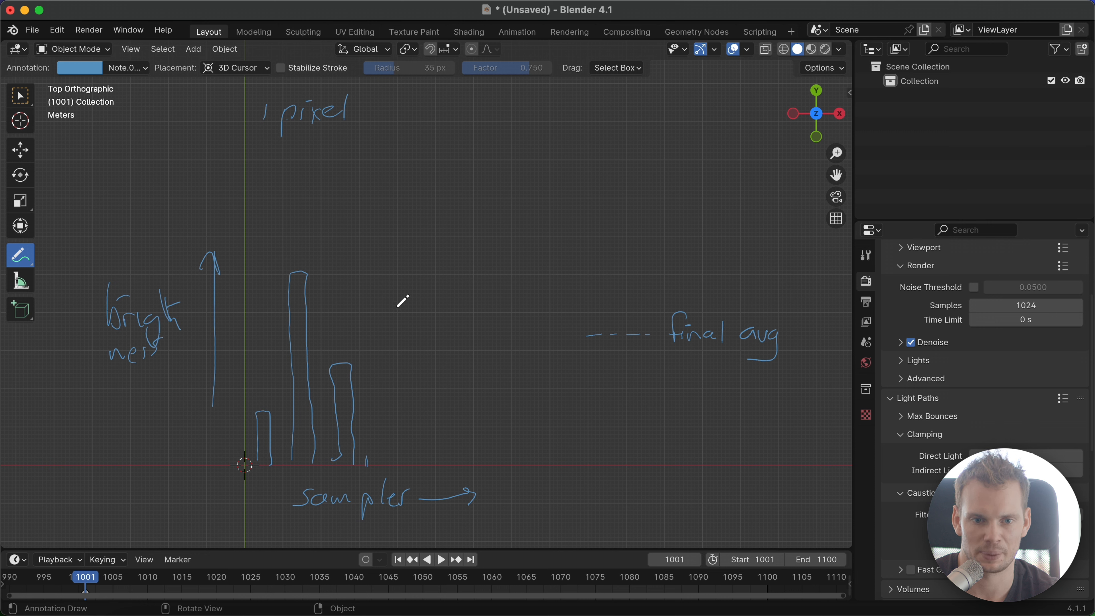
mouse_move(366, 465)
mouse_down()
mouse_move(377, 88)
mouse_move(387, 88)
mouse_move(395, 457)
mouse_move(374, 459)
mouse_up()
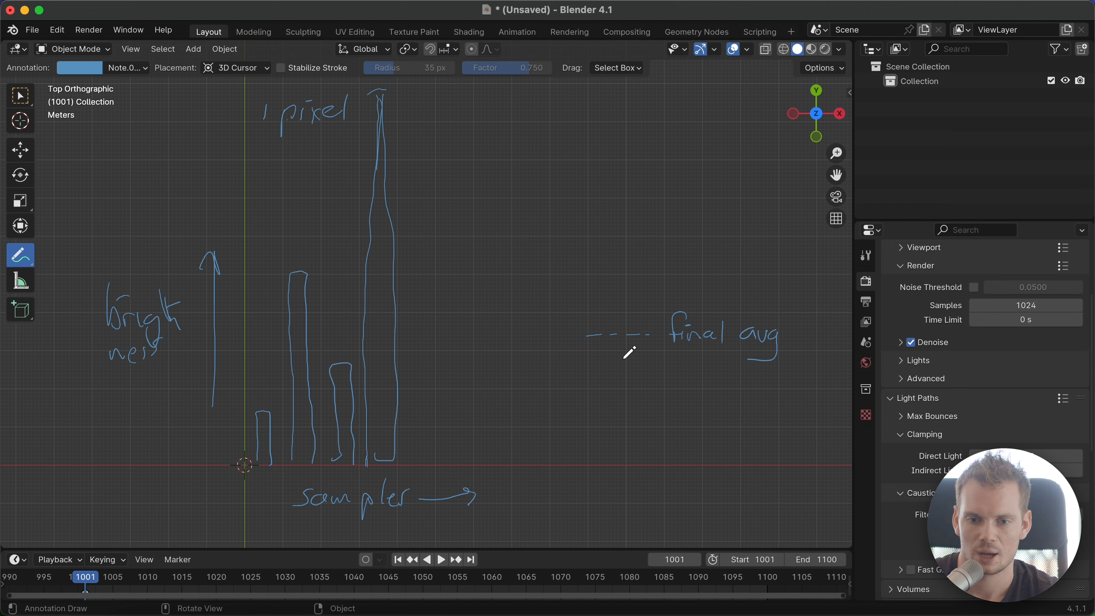
mouse_move(596, 311)
mouse_down()
mouse_move(591, 284)
mouse_move(655, 267)
mouse_up()
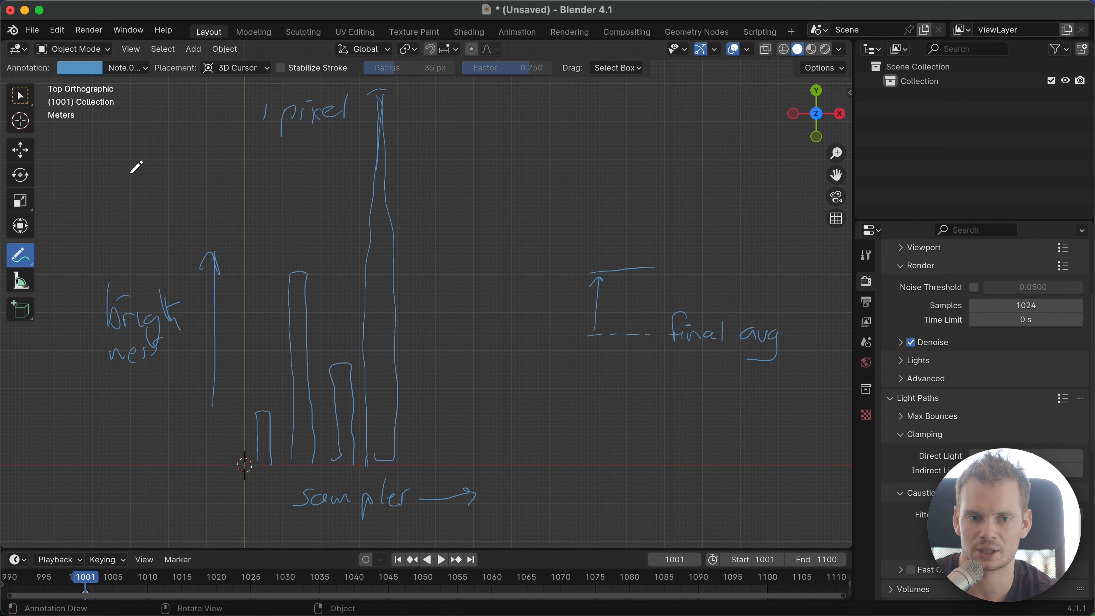
Write "clamp — 10" near the chart's upper end and cut off the tallest bar with a horizontal line at that level.
mouse_move(117, 149)
mouse_down()
mouse_move(181, 148)
mouse_move(190, 161)
mouse_move(251, 147)
mouse_move(260, 158)
mouse_up()
drag(276, 144, 273, 145)
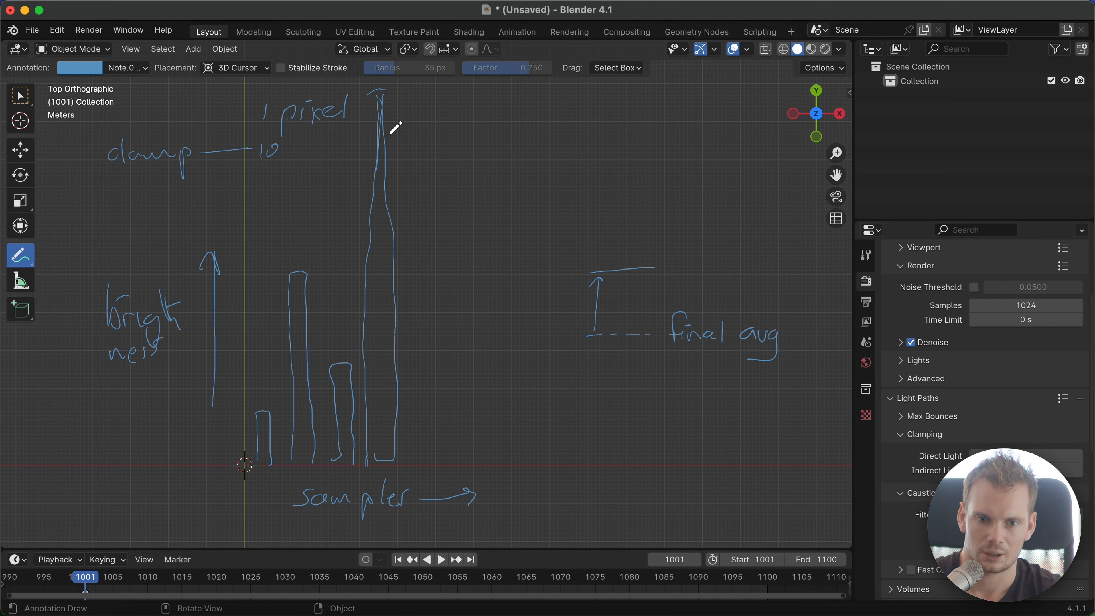
drag(331, 149, 477, 152)
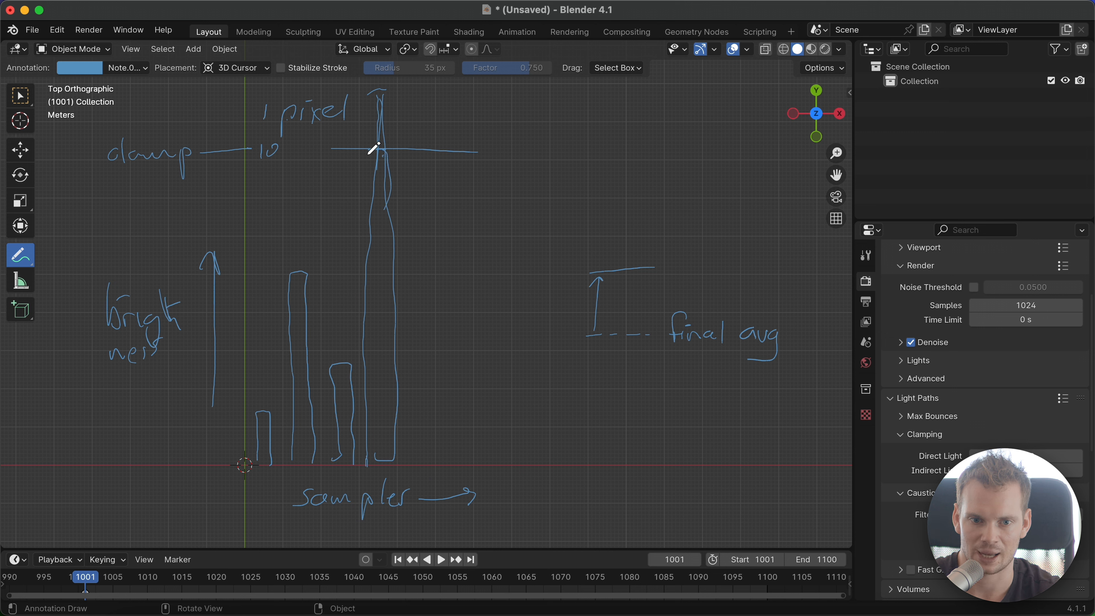
drag(373, 147, 367, 225)
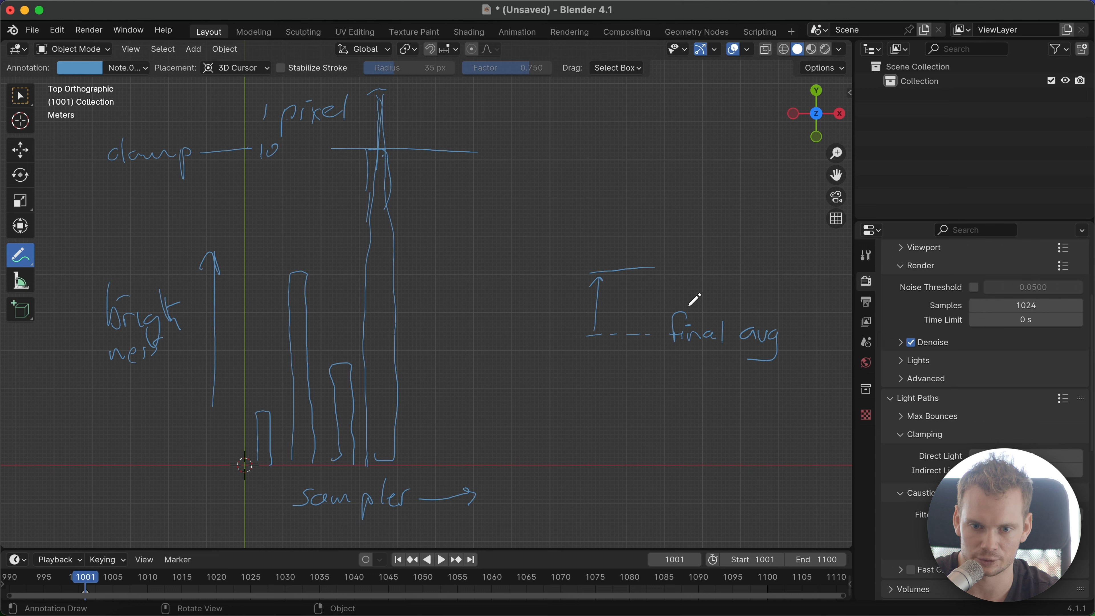
Draw a downward arrow to a lowered average line just above the dashed one, and start a stroke beside the tallest bar.
drag(608, 259, 606, 318)
mouse_move(617, 306)
mouse_down()
mouse_move(596, 302)
mouse_move(652, 318)
mouse_move(600, 327)
mouse_up()
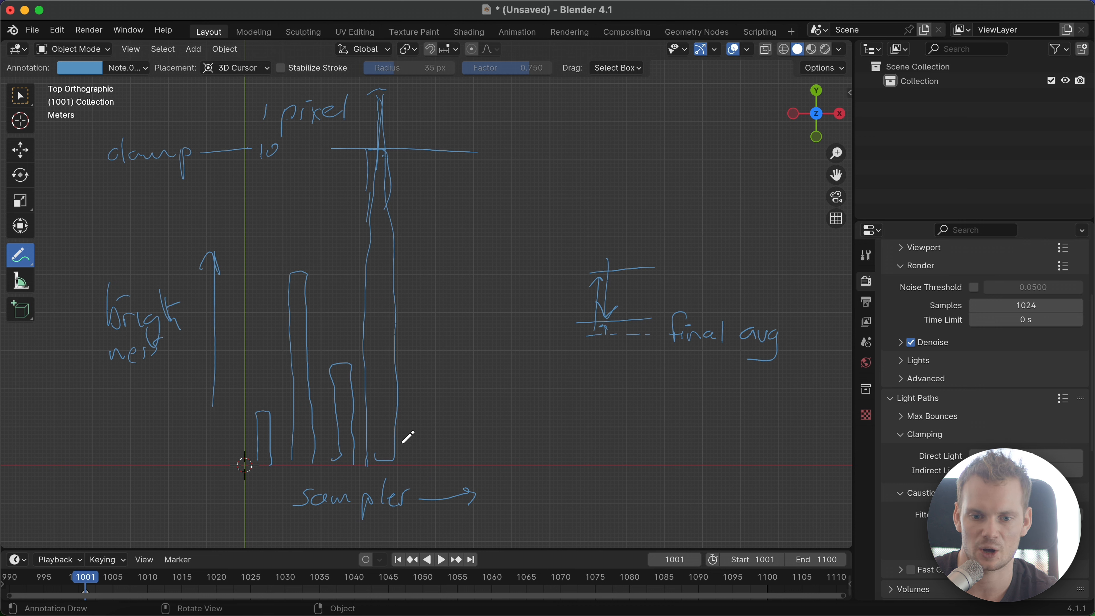
drag(403, 461, 403, 466)
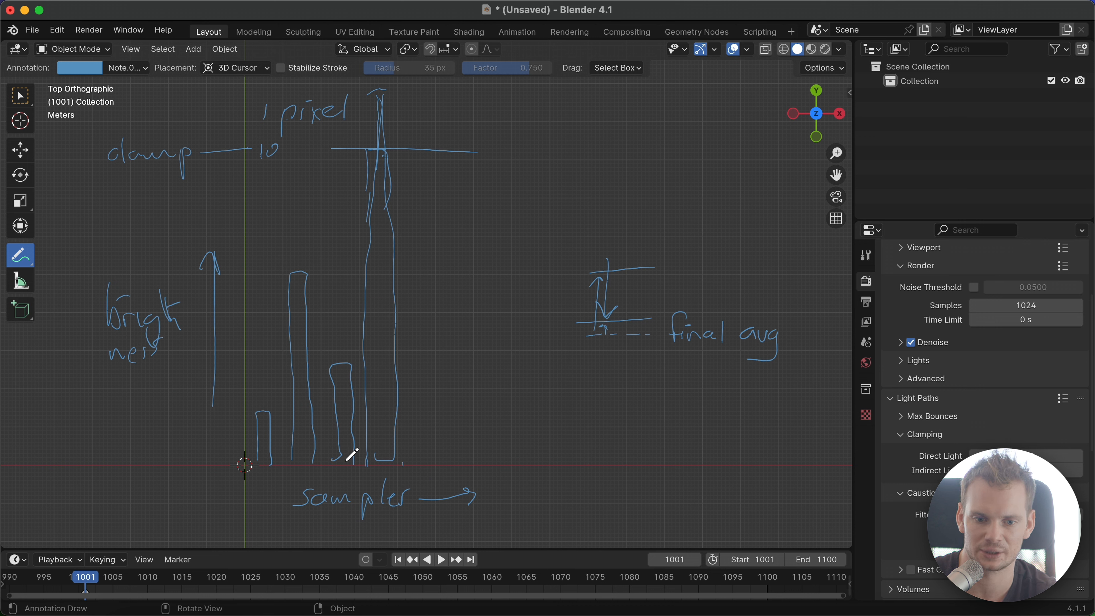